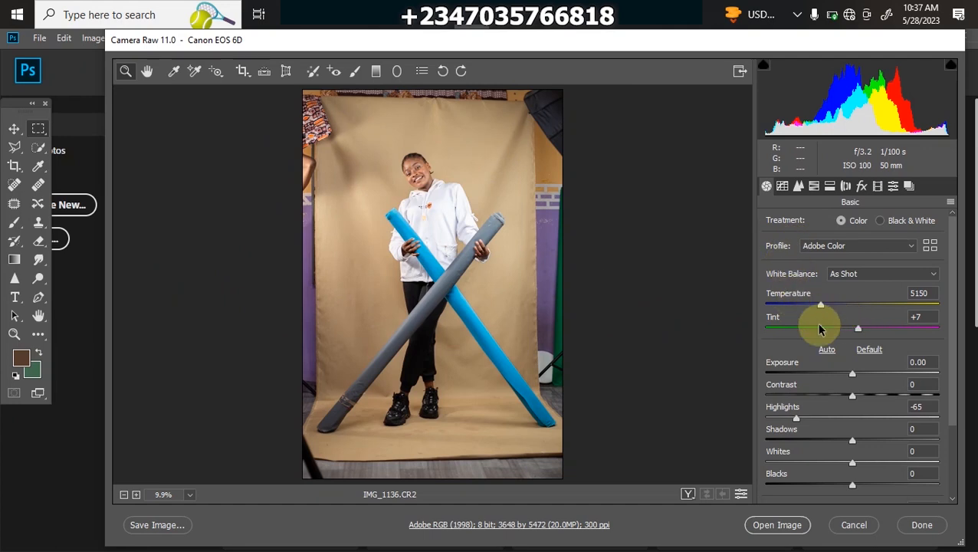
# Step: Set the raw photo's Highlights to -56 and reduce its Whites to about -17
pyautogui.moveTo(796, 415)
pyautogui.mouseDown()
pyautogui.moveTo(829, 414)
pyautogui.moveTo(784, 409)
pyautogui.moveTo(801, 415)
pyautogui.mouseUp()
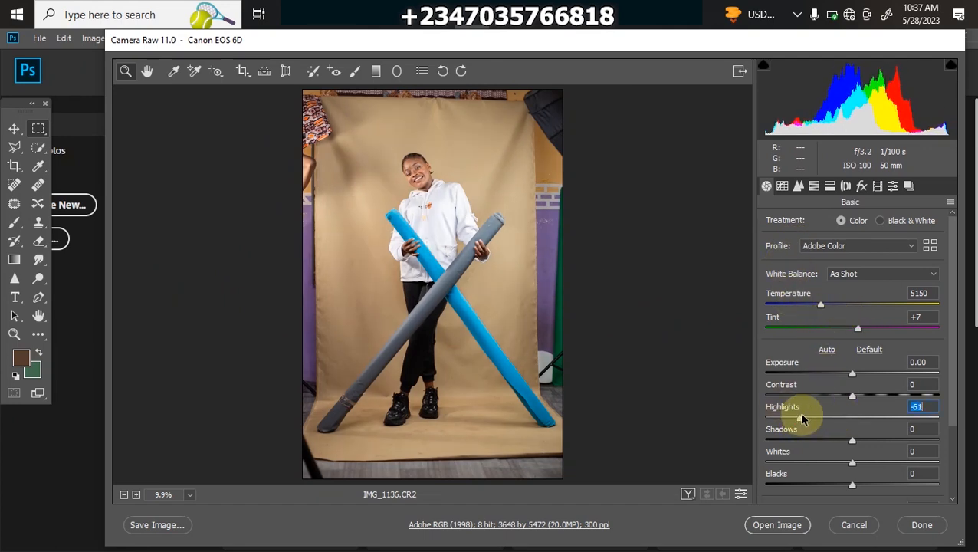
pyautogui.moveTo(856, 463); pyautogui.dragTo(830, 460)
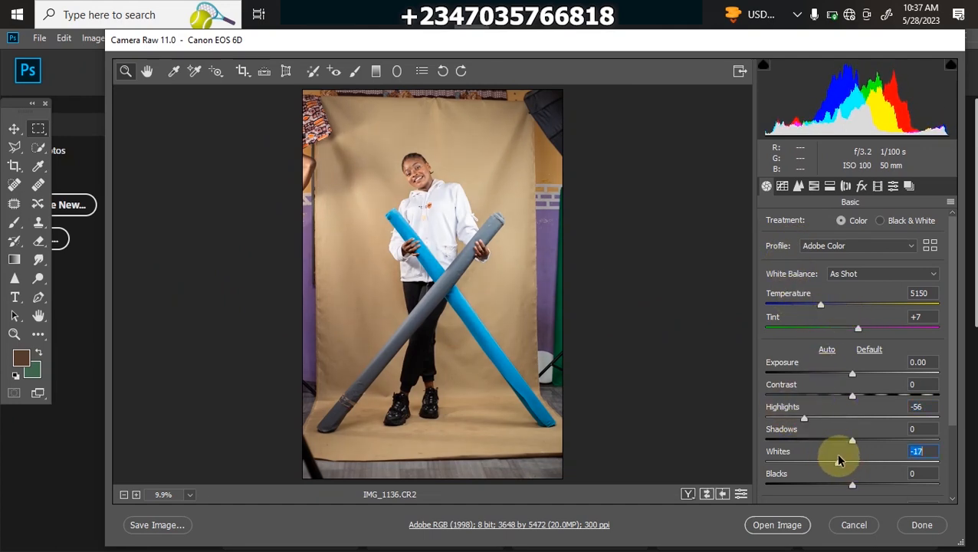
# Step: Raise the Oranges luminance to +38 in the HSL adjustments and open the raw photo for full editing
pyautogui.click(814, 186)
pyautogui.click(832, 187)
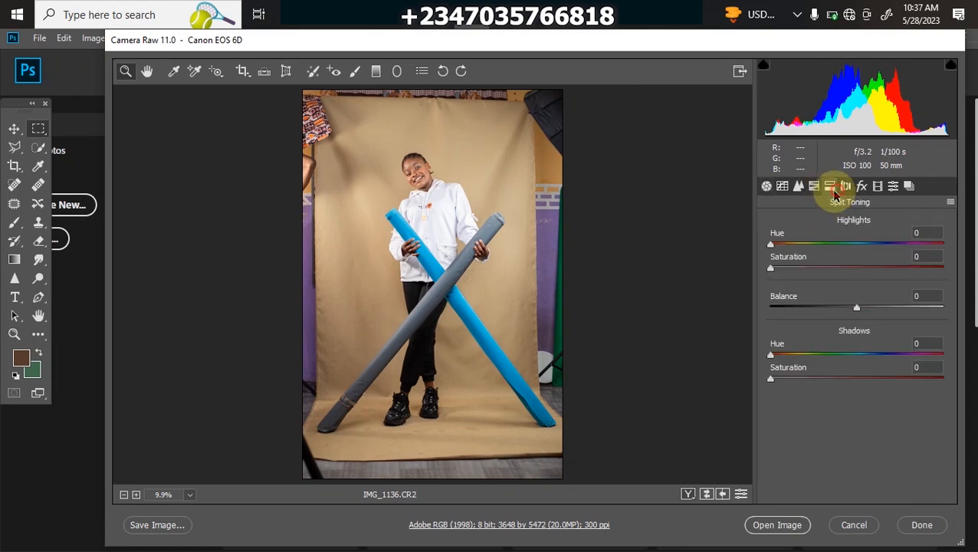
pyautogui.click(814, 187)
pyautogui.click(881, 224)
pyautogui.moveTo(856, 300); pyautogui.dragTo(887, 300)
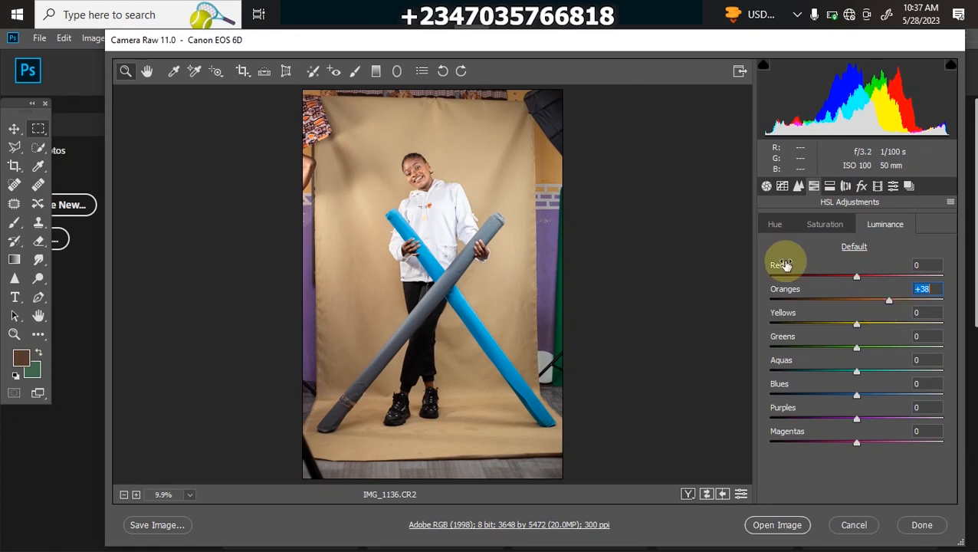
pyautogui.click(777, 524)
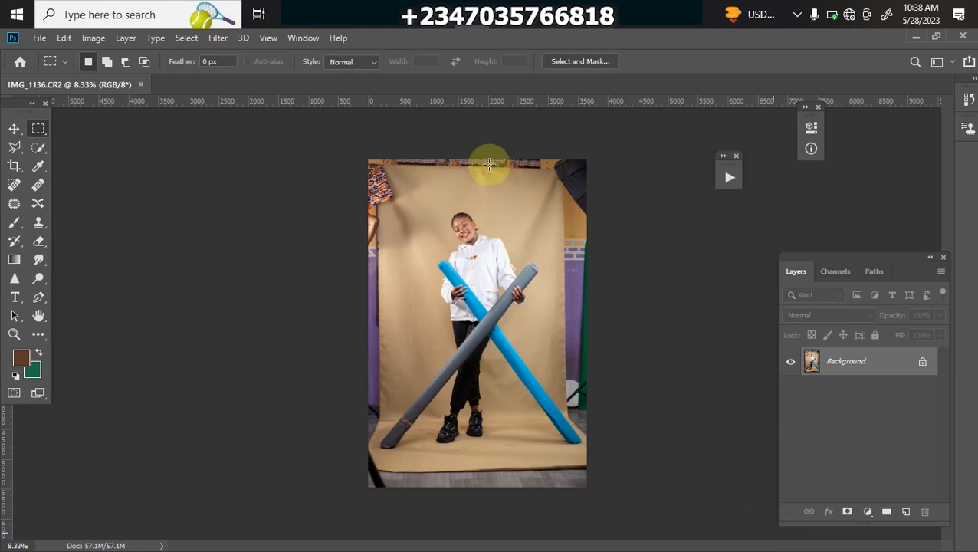
# Step: Crop the photo at a 4:5 ratio, extending the frame above the image and past both sides to add blank canvas
pyautogui.click(13, 166)
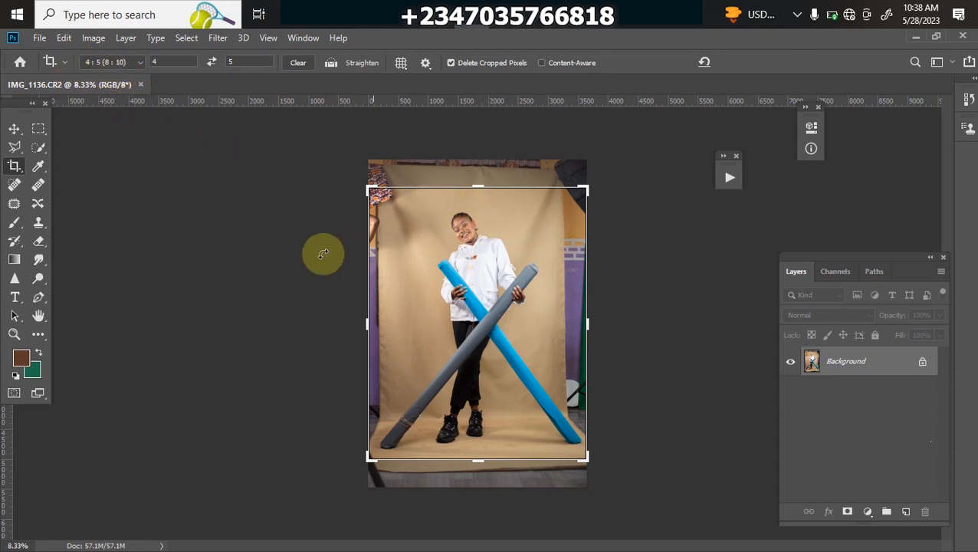
pyautogui.moveTo(477, 187); pyautogui.dragTo(476, 178)
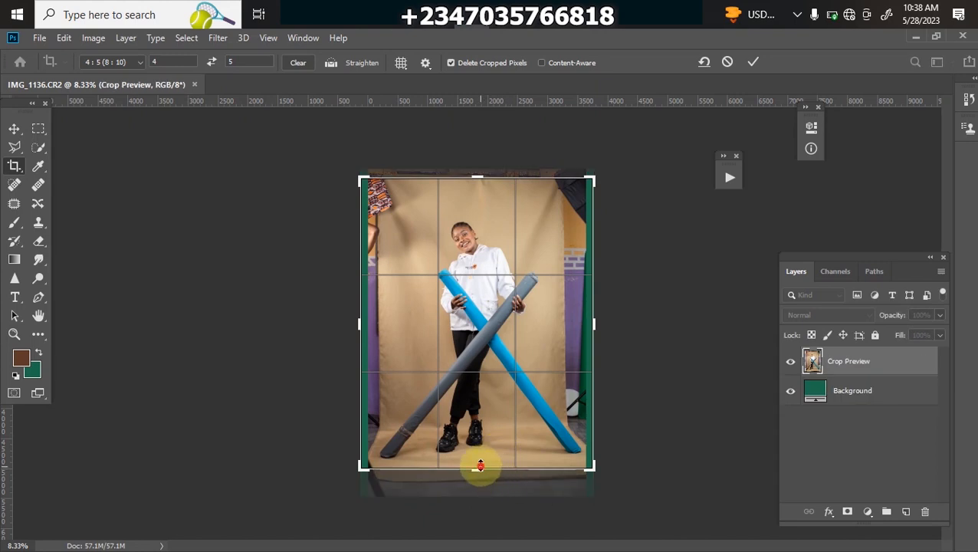
pyautogui.moveTo(480, 465); pyautogui.dragTo(477, 482)
pyautogui.moveTo(481, 161); pyautogui.dragTo(477, 153)
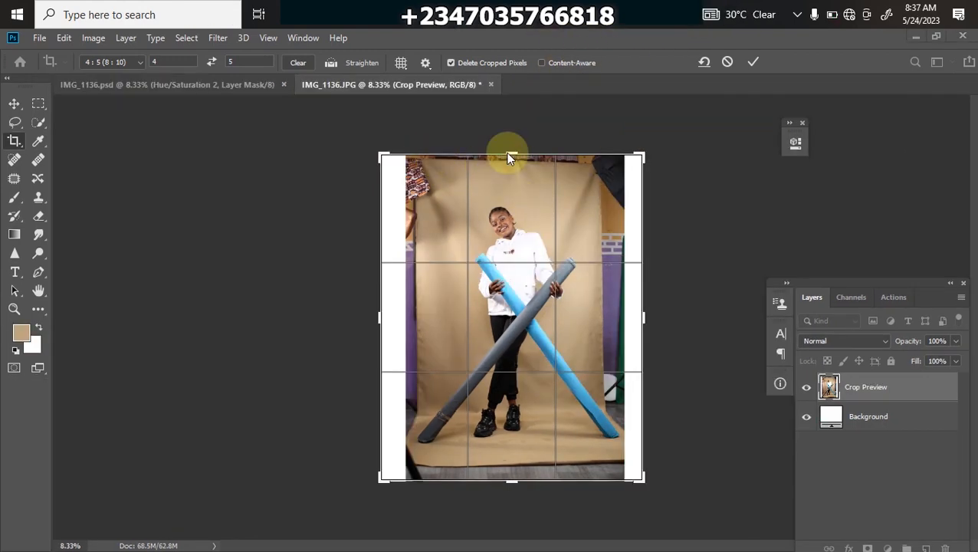
pyautogui.moveTo(512, 152); pyautogui.dragTo(509, 147)
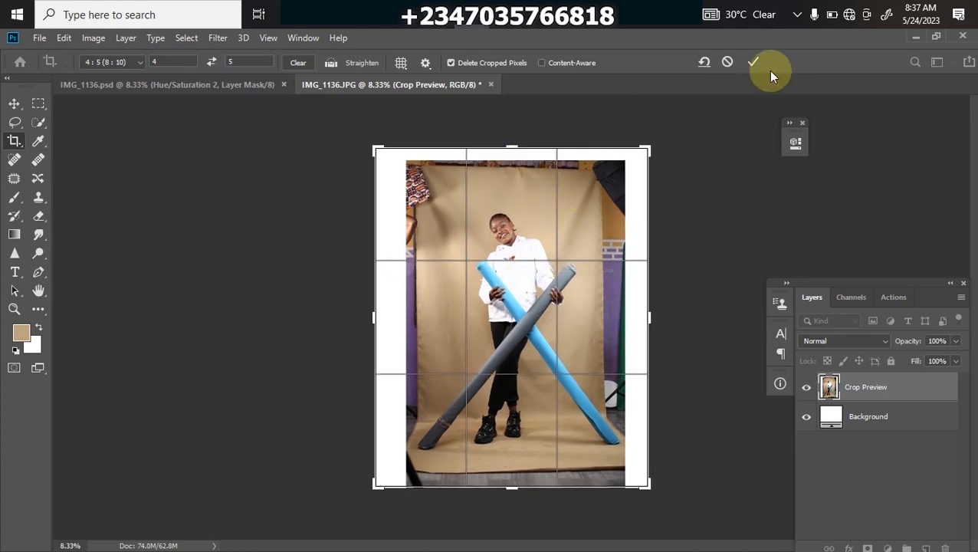
pyautogui.click(753, 62)
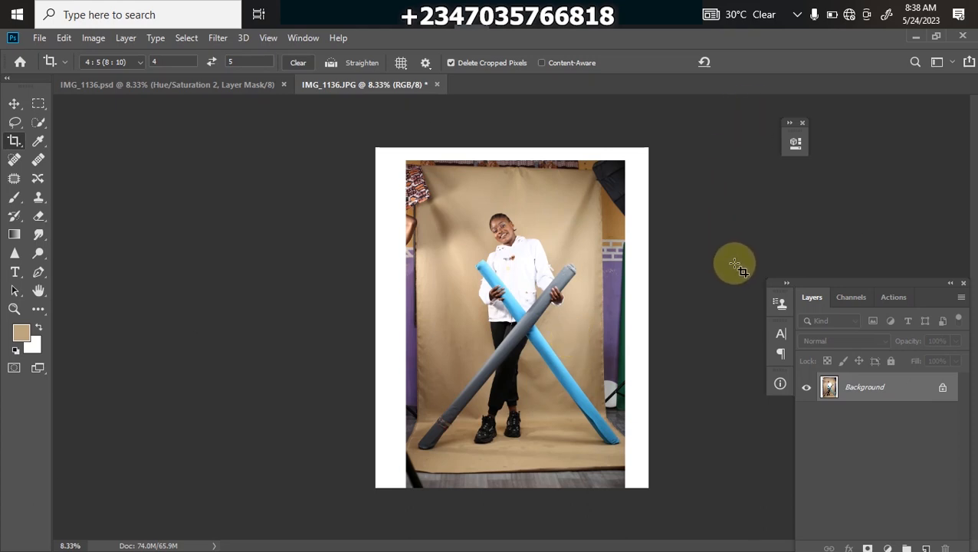
# Step: Duplicate the Background layer and stretch a full-width strip above the subject's head upward to about 190% height, covering the blank upper margin
pyautogui.press('ctrl')
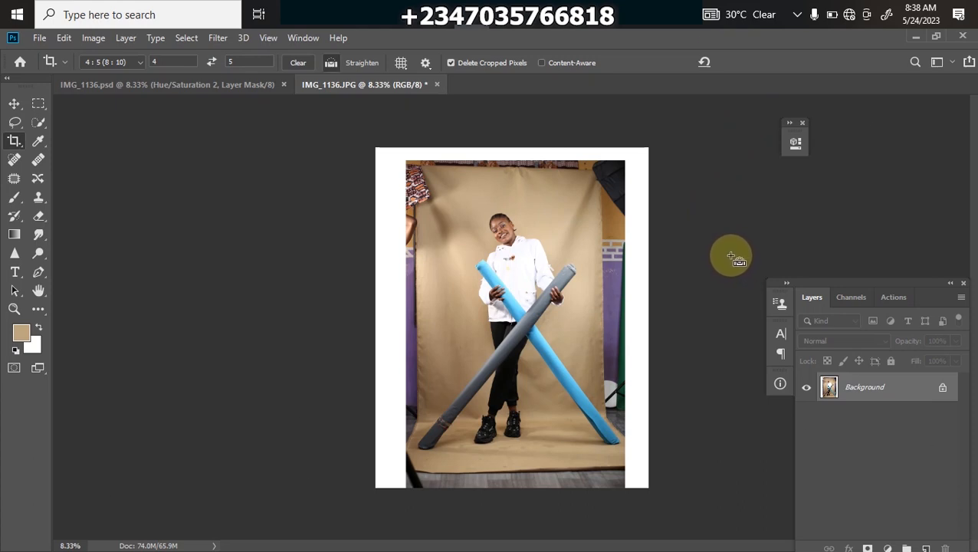
pyautogui.hotkey('ctrl', 'j')
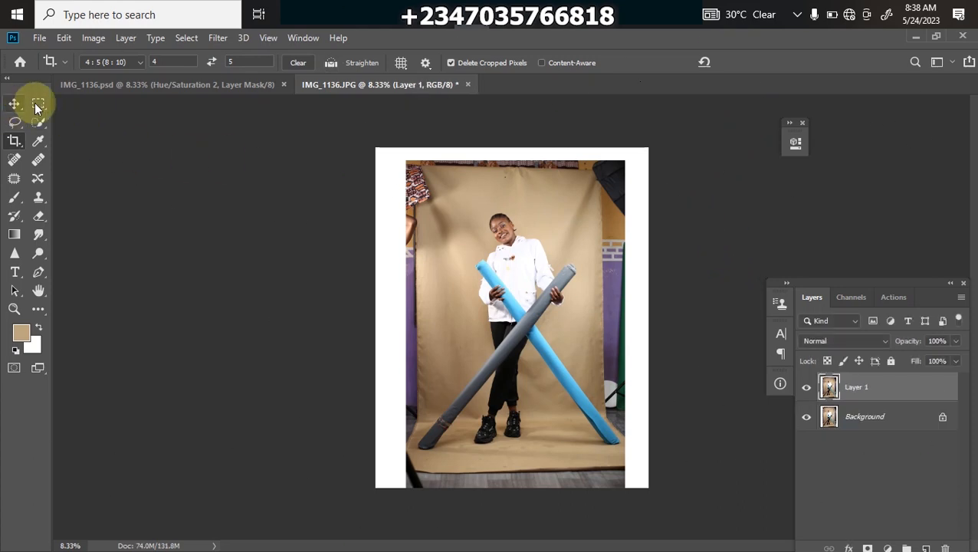
pyautogui.click(38, 104)
pyautogui.moveTo(376, 148); pyautogui.dragTo(662, 205)
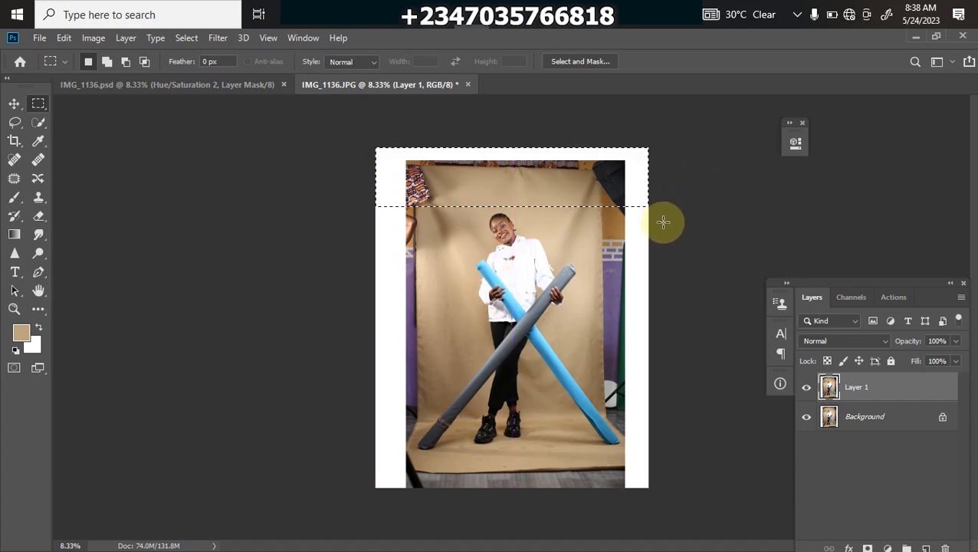
pyautogui.hotkey('ctrl', 't')
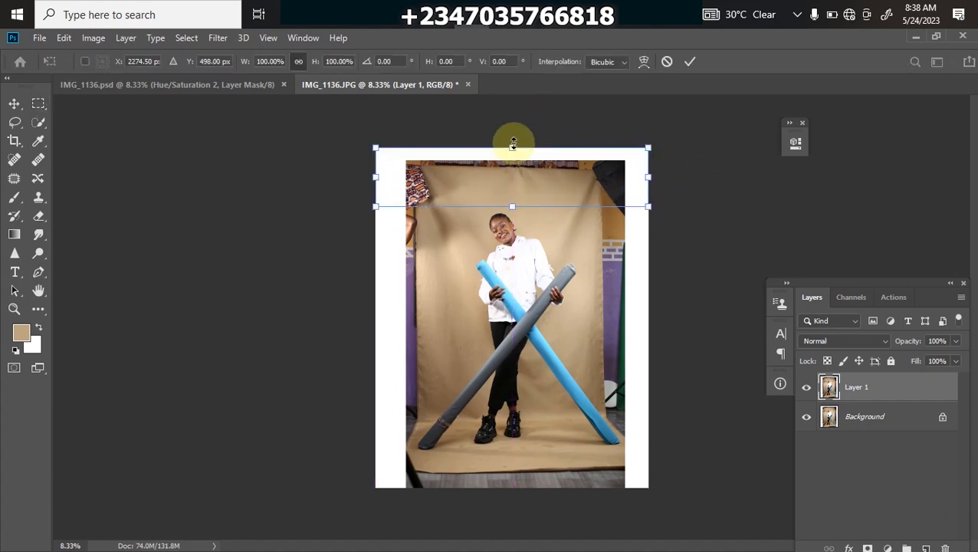
pyautogui.moveTo(513, 145); pyautogui.dragTo(512, 96)
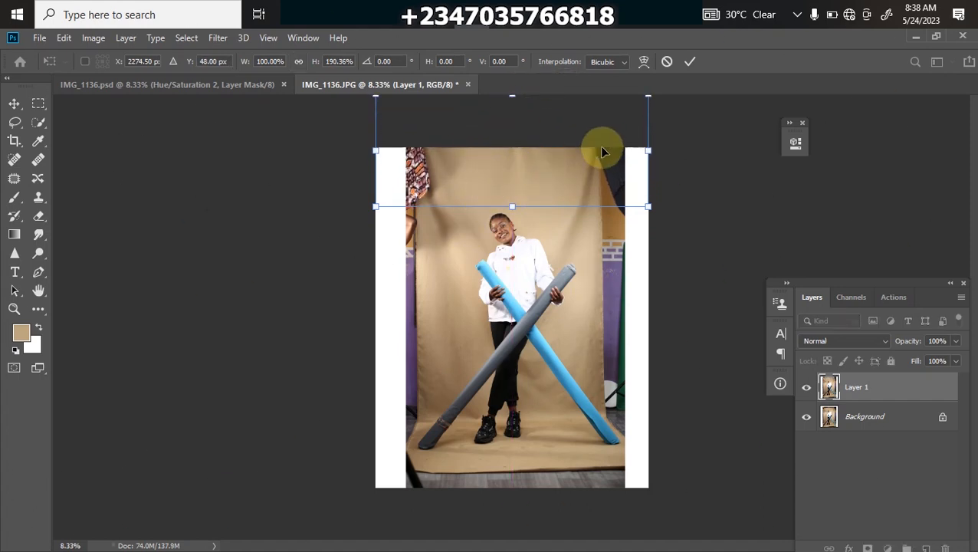
pyautogui.press('Return')
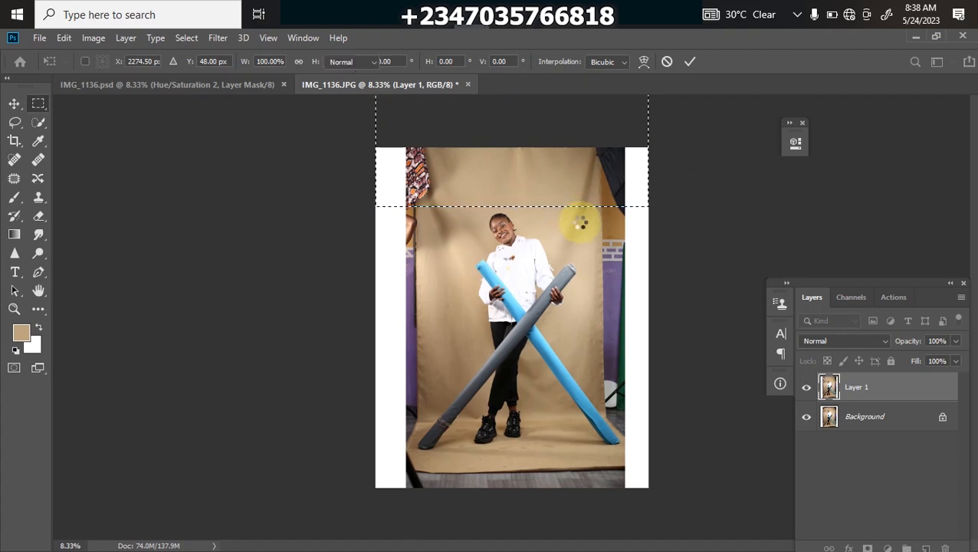
pyautogui.hotkey('ctrl', 'd')
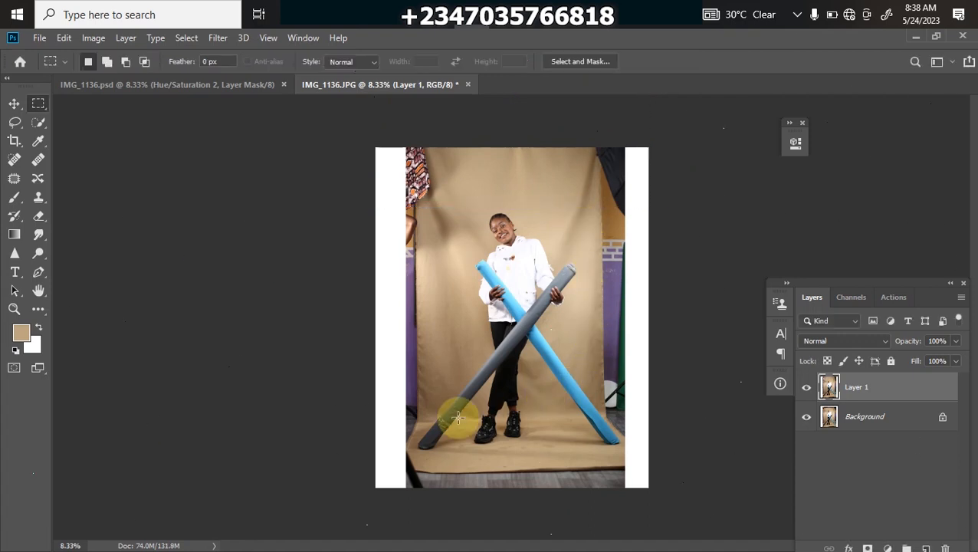
# Step: Select the full-width floor strip below the subject's feet and stretch it downward to 274% height so the backdrop covers the wooden floor
pyautogui.moveTo(370, 453); pyautogui.dragTo(660, 502)
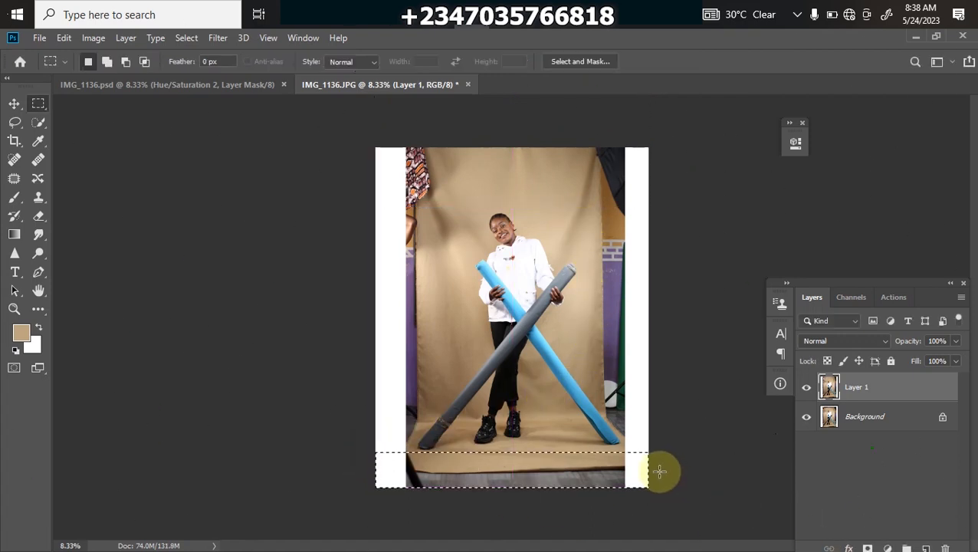
pyautogui.hotkey('ctrl', 't')
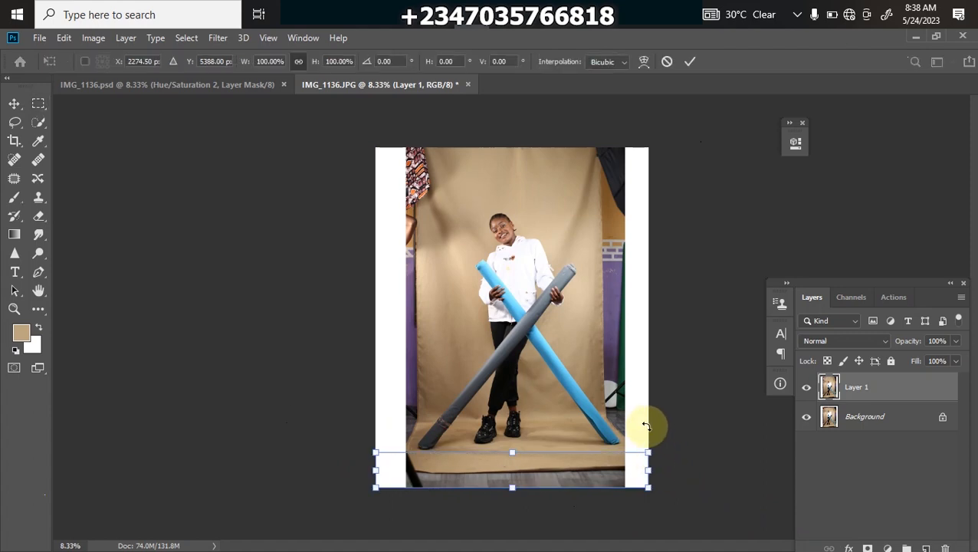
pyautogui.moveTo(513, 486); pyautogui.dragTo(529, 549)
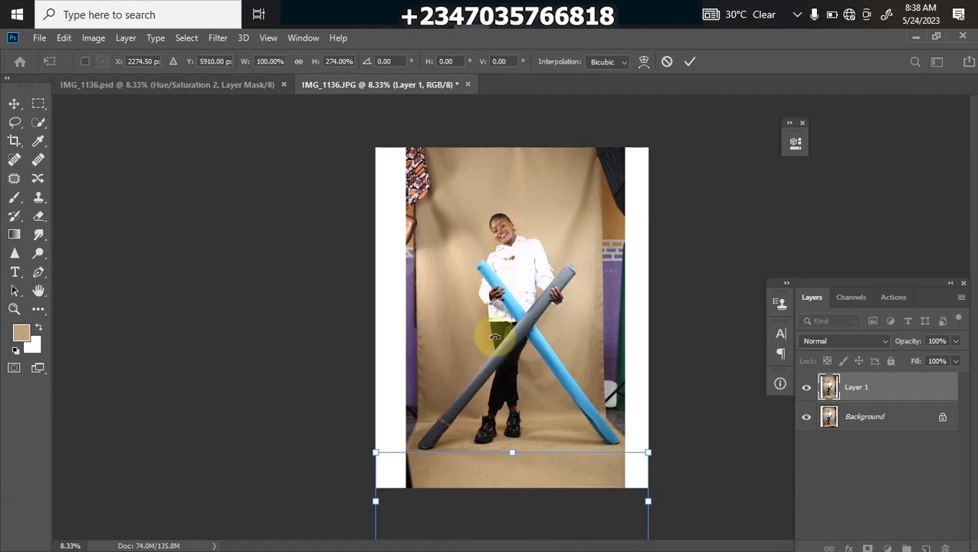
pyautogui.press('Return')
pyautogui.press('m')
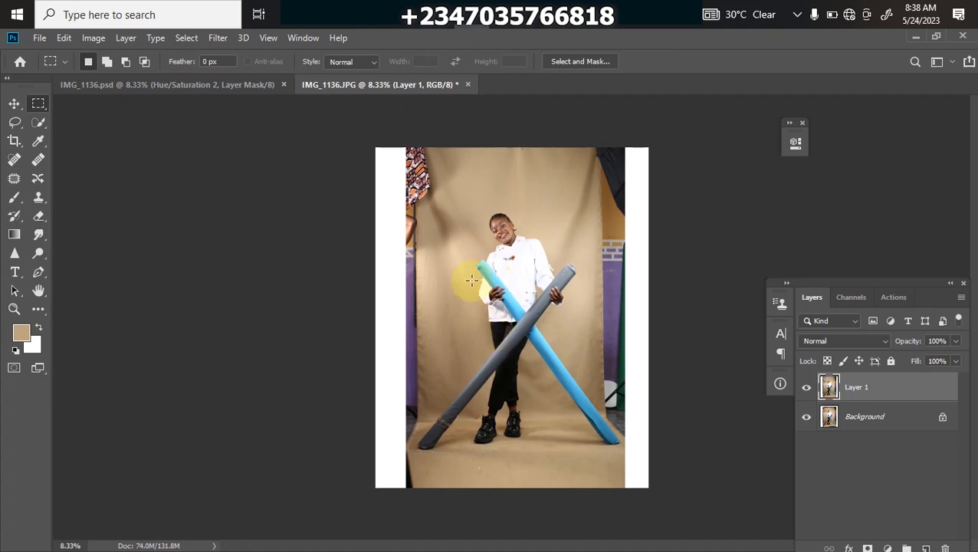
# Step: Select the photo's right side down to about shin level and stretch it outward to about 533% width, filling that side with backdrop
pyautogui.moveTo(588, 141); pyautogui.dragTo(672, 389)
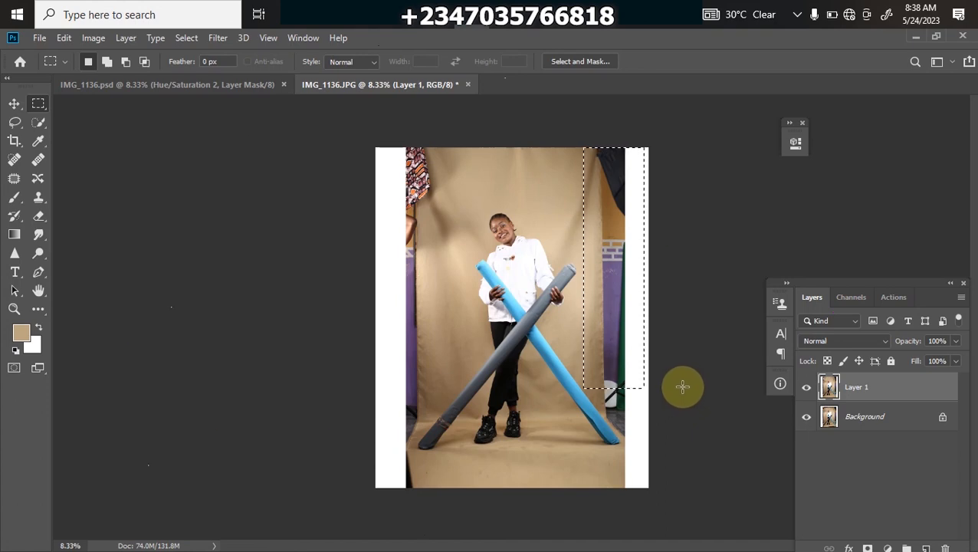
pyautogui.hotkey('ctrl', 't')
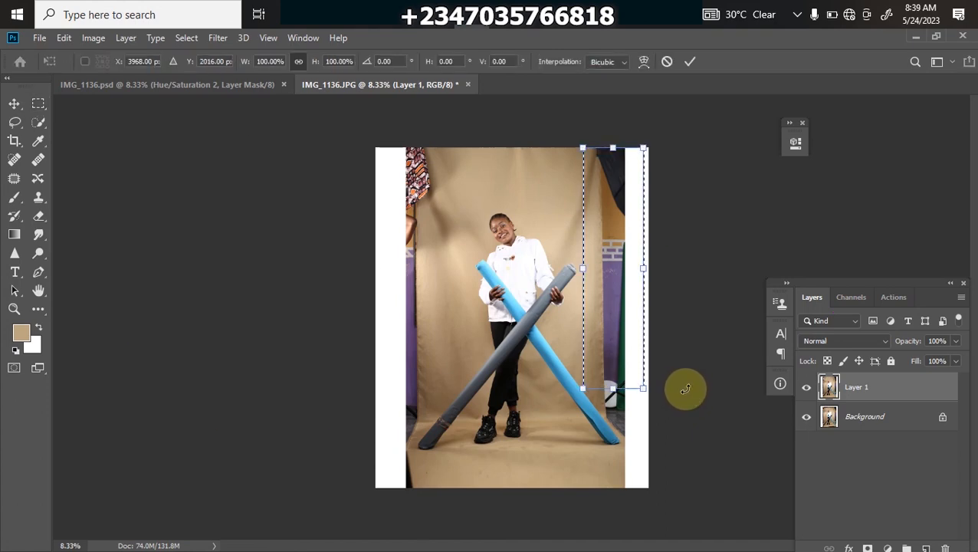
pyautogui.moveTo(646, 267); pyautogui.dragTo(908, 230)
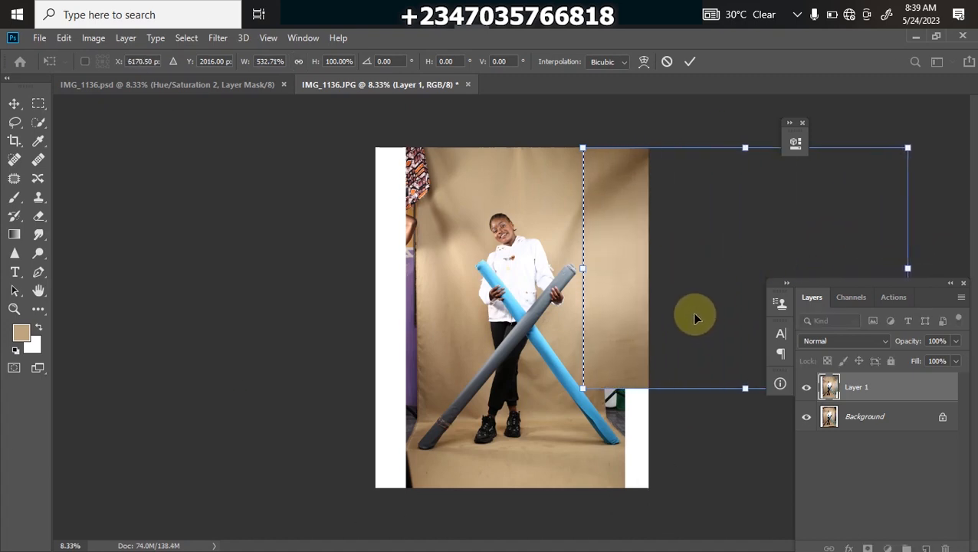
pyautogui.press('m')
pyautogui.hotkey('ctrl', 'd')
# Step: Select the photo's left side down to about shin level and stretch it outward to about 340% width, filling that side with backdrop
pyautogui.moveTo(370, 130); pyautogui.dragTo(461, 383)
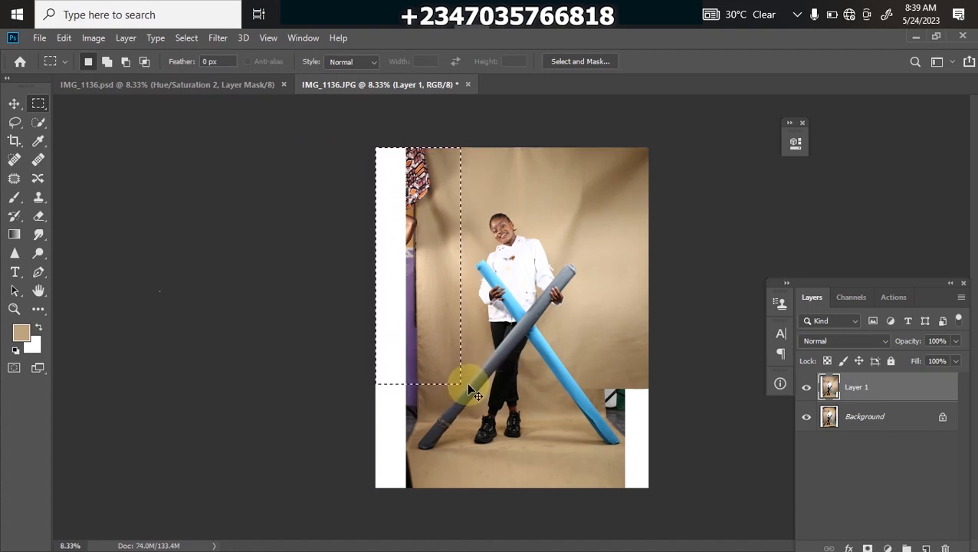
pyautogui.hotkey('ctrl', 't')
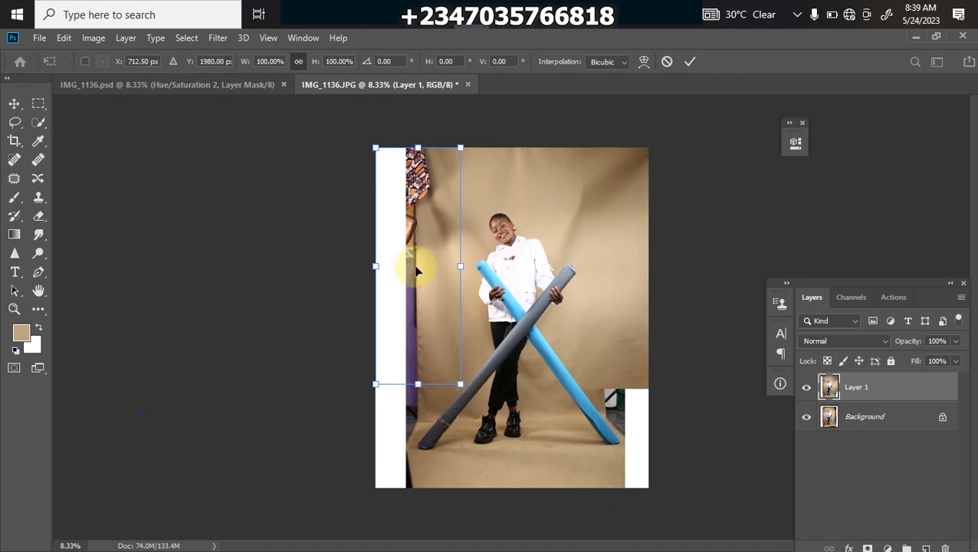
pyautogui.moveTo(375, 268); pyautogui.dragTo(170, 242)
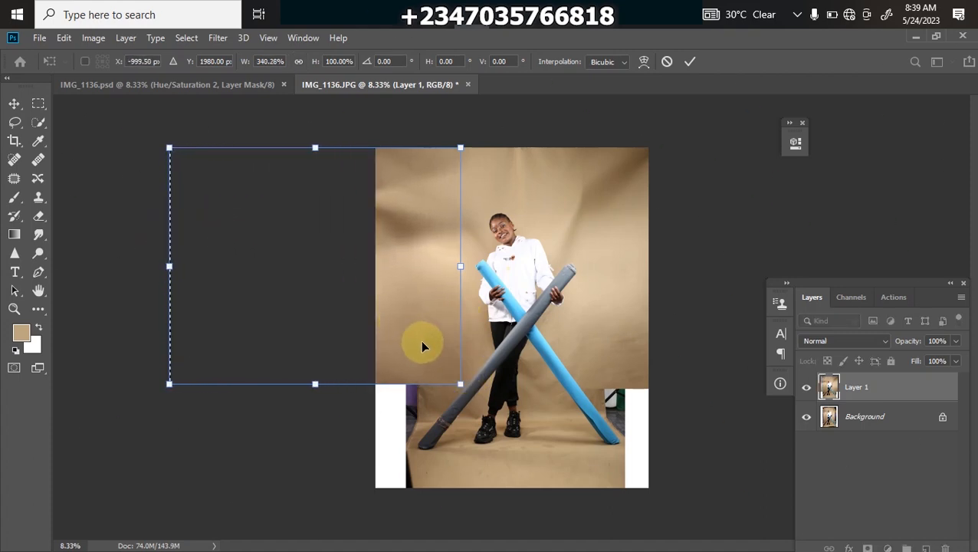
pyautogui.press('Return')
pyautogui.press('m')
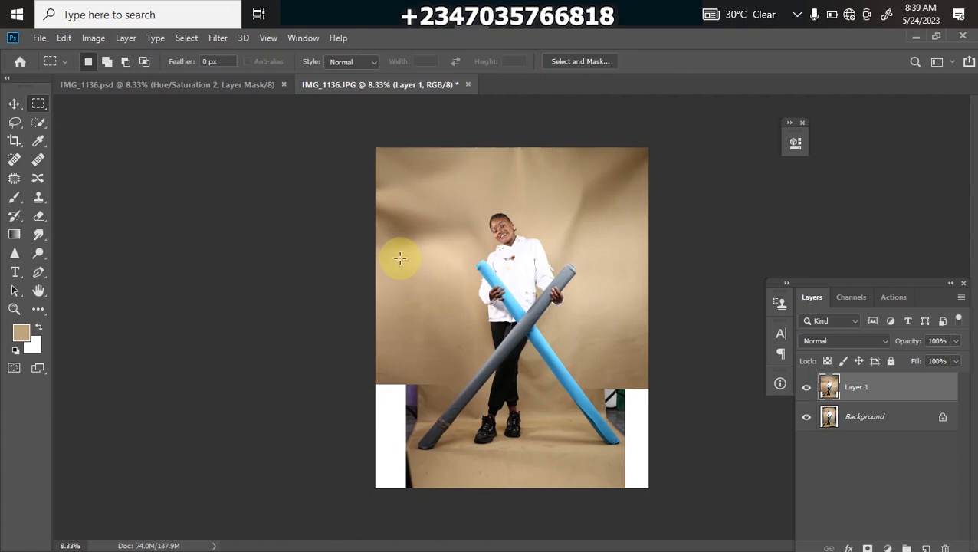
# Step: Clone the floor backdrop over the blank margin and dark edge in the photo's lower-left corner using a 400 px Clone Stamp brush
pyautogui.hotkey('ctrl', '+')
pyautogui.hotkey('ctrl', '+')
pyautogui.moveTo(399, 347); pyautogui.dragTo(393, 183)
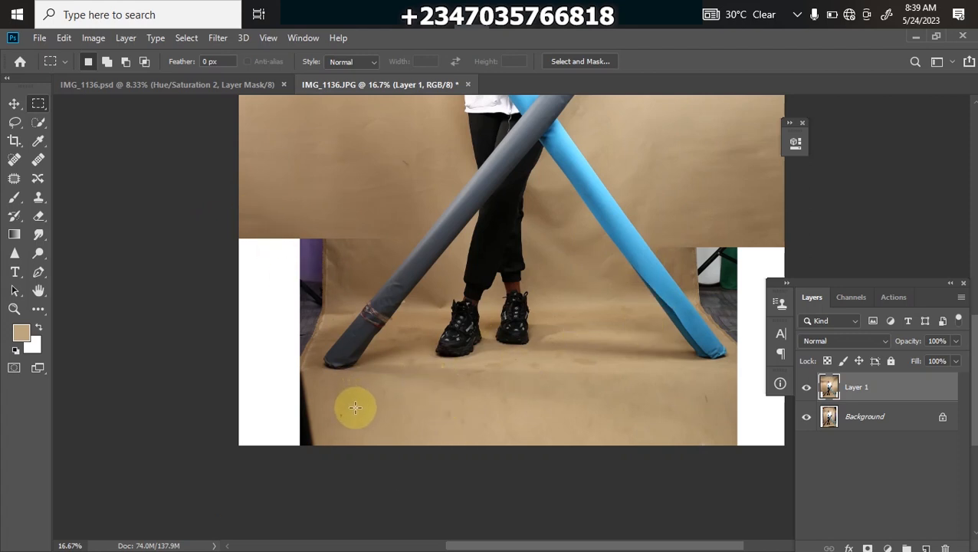
pyautogui.click(38, 201)
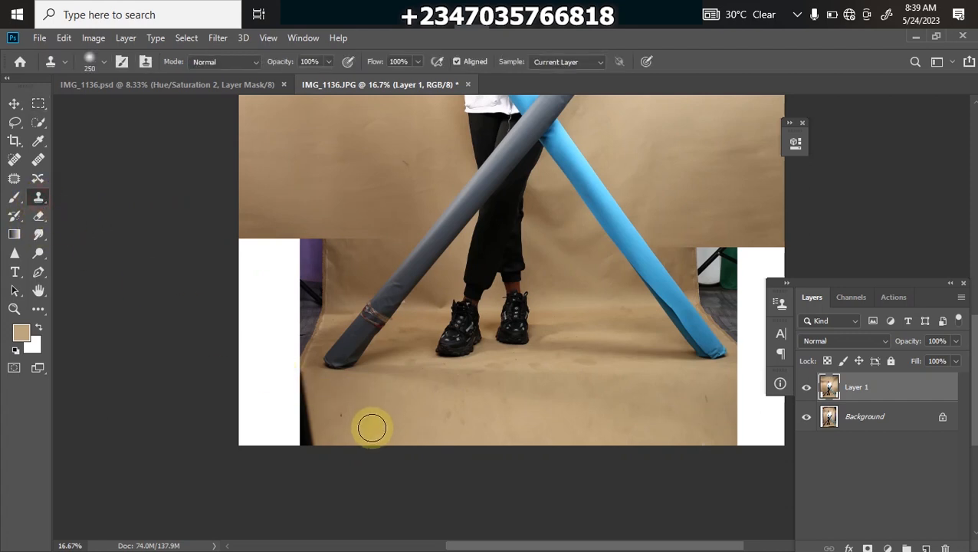
pyautogui.press(']')
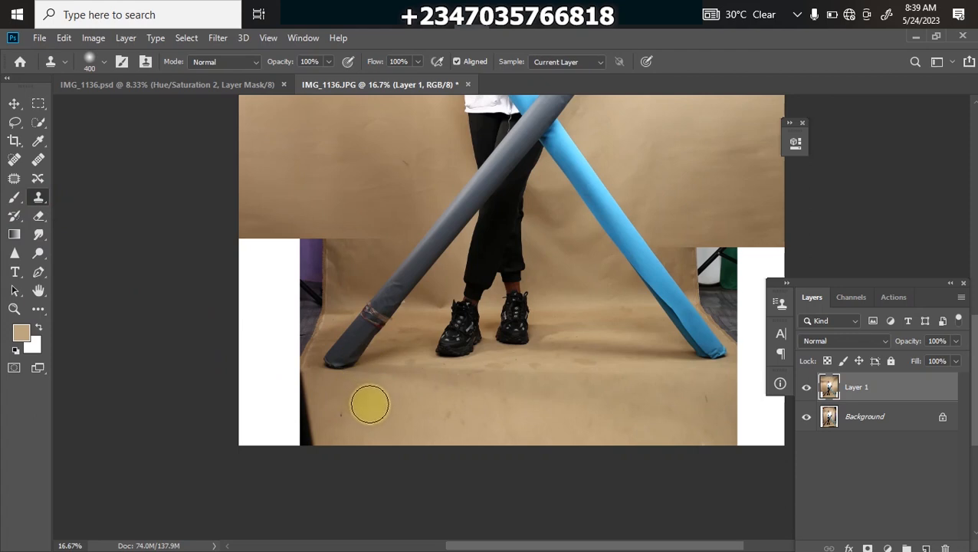
pyautogui.keyDown('alt'); pyautogui.click(395, 417); pyautogui.keyUp('alt')
pyautogui.moveTo(289, 448)
pyautogui.mouseDown()
pyautogui.moveTo(285, 418)
pyautogui.moveTo(299, 386)
pyautogui.moveTo(246, 418)
pyautogui.moveTo(314, 437)
pyautogui.moveTo(256, 395)
pyautogui.moveTo(237, 396)
pyautogui.moveTo(249, 391)
pyautogui.moveTo(247, 365)
pyautogui.moveTo(278, 392)
pyautogui.moveTo(273, 326)
pyautogui.moveTo(283, 375)
pyautogui.moveTo(306, 401)
pyautogui.moveTo(379, 414)
pyautogui.moveTo(287, 368)
pyautogui.moveTo(300, 323)
pyautogui.moveTo(329, 402)
pyautogui.moveTo(345, 408)
pyautogui.moveTo(325, 335)
pyautogui.moveTo(248, 348)
pyautogui.mouseUp()
# Step: Enlarge the clone brush to 700 px and clone plain backdrop over the purple wall and upper white gap beside the grey roll
pyautogui.press(']')
pyautogui.press(']')
pyautogui.press(']')
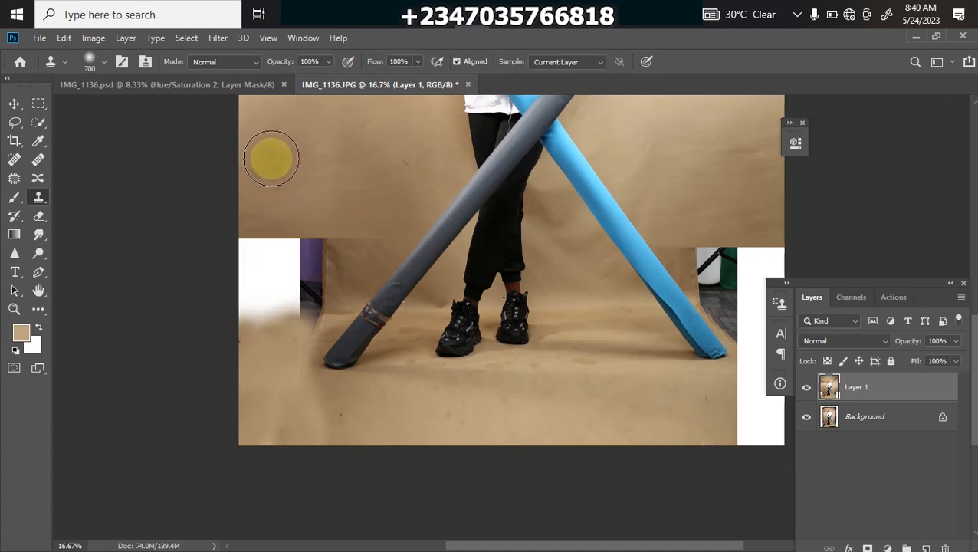
pyautogui.moveTo(263, 156)
pyautogui.mouseDown()
pyautogui.moveTo(253, 266)
pyautogui.moveTo(269, 202)
pyautogui.moveTo(271, 237)
pyautogui.moveTo(281, 223)
pyautogui.moveTo(272, 253)
pyautogui.moveTo(279, 209)
pyautogui.moveTo(302, 247)
pyautogui.moveTo(278, 216)
pyautogui.moveTo(361, 257)
pyautogui.moveTo(313, 262)
pyautogui.moveTo(352, 265)
pyautogui.mouseUp()
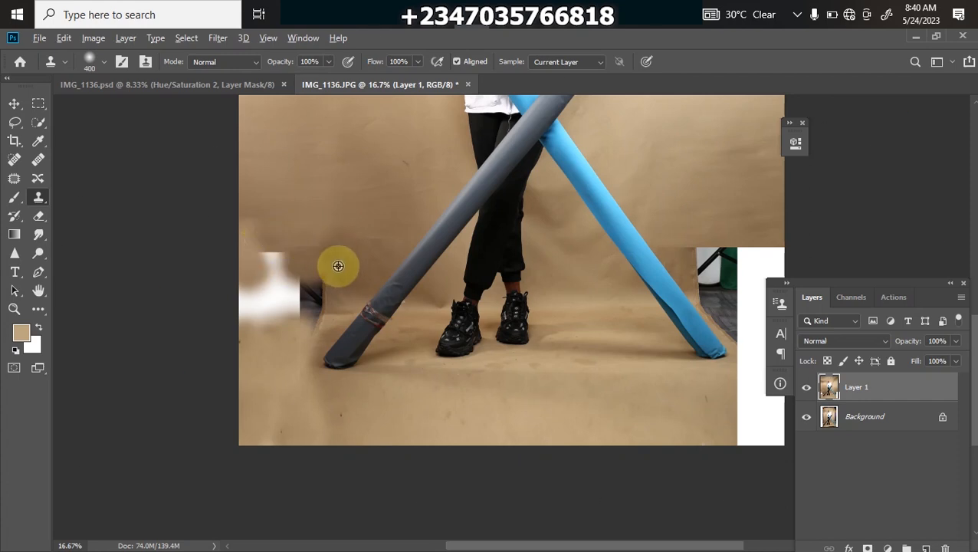
pyautogui.moveTo(243, 272); pyautogui.dragTo(291, 255)
pyautogui.keyDown('alt'); pyautogui.click(284, 216); pyautogui.keyUp('alt')
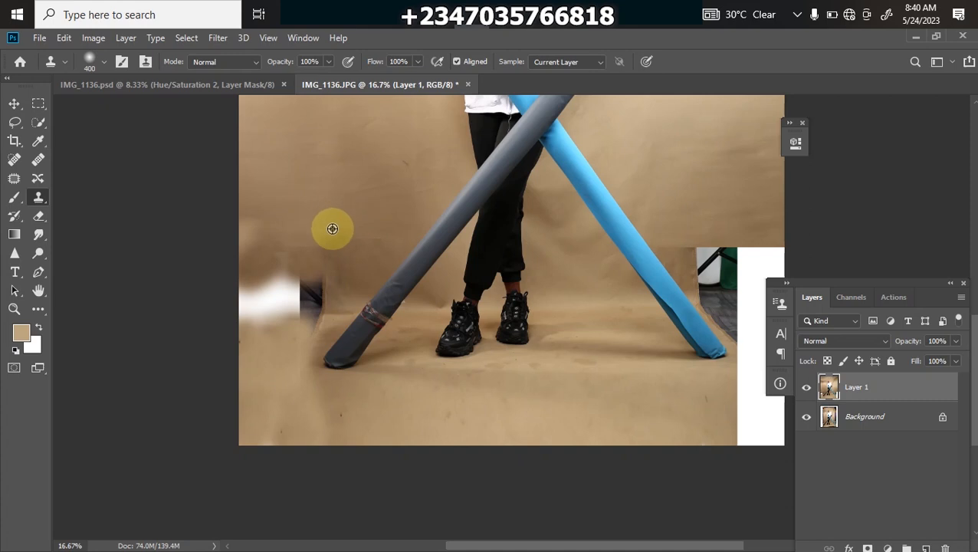
pyautogui.click(244, 234)
# Step: Clone floor backdrop over the remaining white gap and dark patch beside the grey roll's lower end, resampling the nearby floor between strokes
pyautogui.moveTo(266, 309)
pyautogui.mouseDown()
pyautogui.moveTo(291, 304)
pyautogui.moveTo(261, 361)
pyautogui.moveTo(290, 283)
pyautogui.moveTo(266, 284)
pyautogui.mouseUp()
pyautogui.keyDown('alt'); pyautogui.click(261, 369); pyautogui.keyUp('alt')
pyautogui.keyDown('alt'); pyautogui.click(265, 356); pyautogui.keyUp('alt')
pyautogui.keyDown('alt'); pyautogui.click(256, 379); pyautogui.keyUp('alt')
pyautogui.moveTo(316, 320)
pyautogui.mouseDown()
pyautogui.moveTo(328, 291)
pyautogui.moveTo(313, 281)
pyautogui.moveTo(284, 348)
pyautogui.moveTo(309, 278)
pyautogui.mouseUp()
pyautogui.keyDown('alt'); pyautogui.click(270, 372); pyautogui.keyUp('alt')
pyautogui.click(324, 294)
pyautogui.keyDown('alt'); pyautogui.click(271, 359); pyautogui.keyUp('alt')
pyautogui.hotkey('ctrl', '-')
pyautogui.hotkey('ctrl', '-')
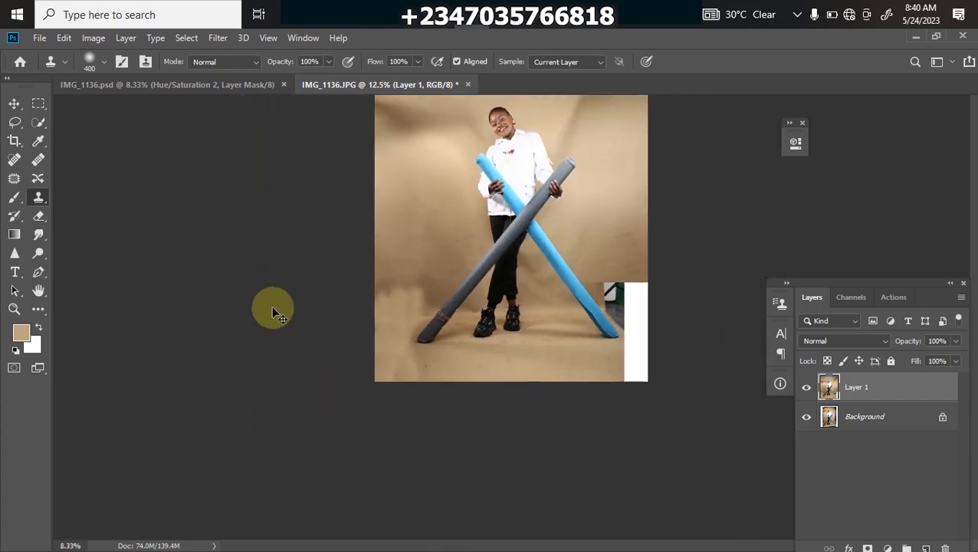
# Step: Clone plain backdrop over the green and white clutter and the upper white gap beside the blue roll using the 400 px Clone Stamp brush
pyautogui.hotkey('ctrl', '+')
pyautogui.moveTo(409, 492); pyautogui.dragTo(393, 328)
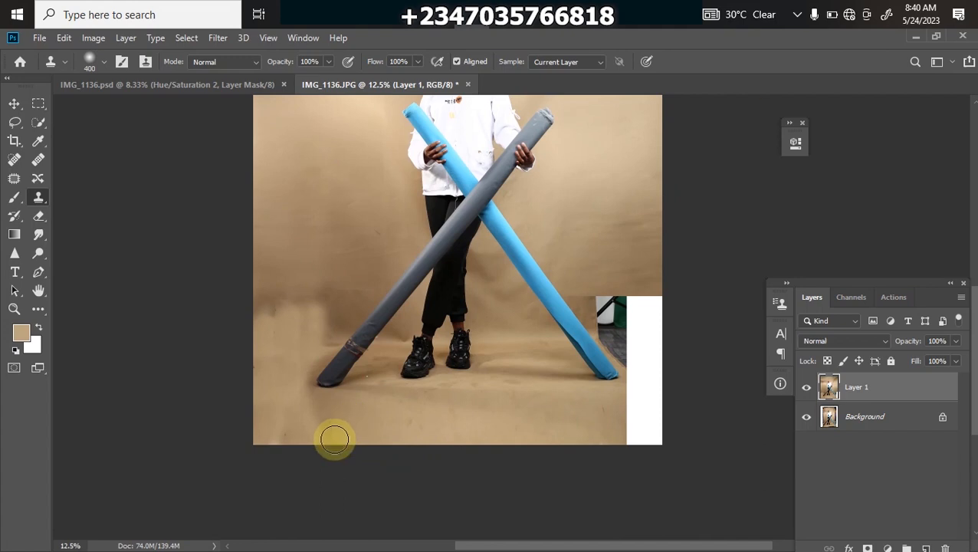
pyautogui.hotkey('ctrl', '+')
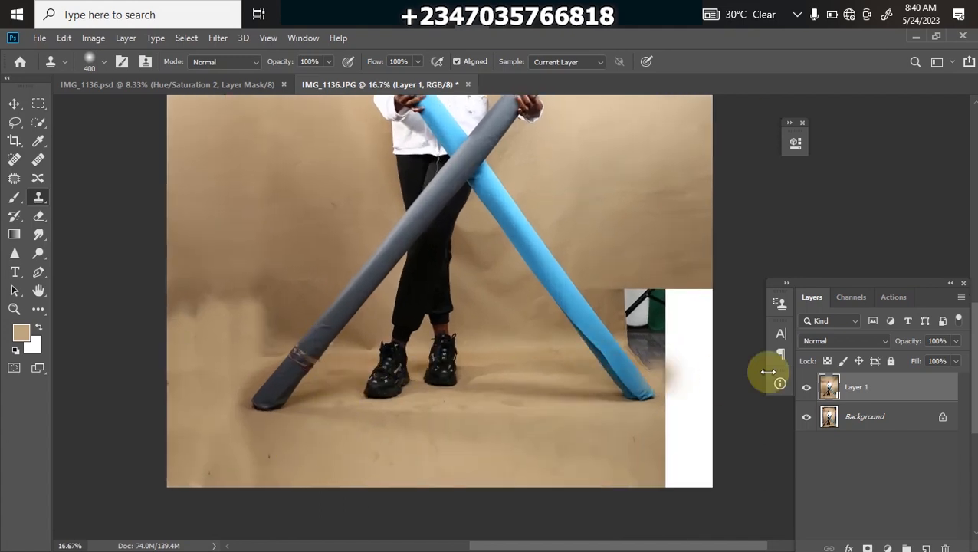
pyautogui.moveTo(649, 334); pyautogui.dragTo(476, 327)
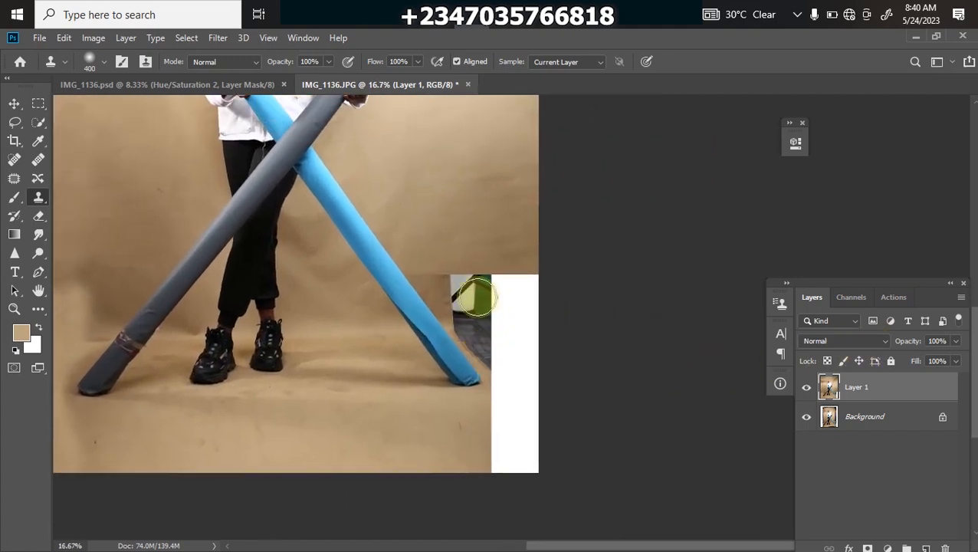
pyautogui.keyDown('alt'); pyautogui.click(487, 207); pyautogui.keyUp('alt')
pyautogui.moveTo(521, 282)
pyautogui.mouseDown()
pyautogui.moveTo(531, 297)
pyautogui.moveTo(497, 299)
pyautogui.moveTo(443, 262)
pyautogui.moveTo(458, 272)
pyautogui.mouseUp()
pyautogui.keyDown('alt'); pyautogui.click(490, 212); pyautogui.keyUp('alt')
# Step: Clone floor backdrop over the blank white strip in the photo's lower-right corner, resampling the nearby floor between strokes
pyautogui.keyDown('alt'); pyautogui.click(436, 426); pyautogui.keyUp('alt')
pyautogui.keyDown('alt'); pyautogui.click(428, 445); pyautogui.keyUp('alt')
pyautogui.moveTo(502, 463); pyautogui.dragTo(545, 453)
pyautogui.keyDown('alt'); pyautogui.click(446, 441); pyautogui.keyUp('alt')
pyautogui.moveTo(481, 434)
pyautogui.mouseDown()
pyautogui.moveTo(559, 434)
pyautogui.moveTo(470, 434)
pyautogui.moveTo(534, 404)
pyautogui.moveTo(536, 434)
pyautogui.mouseUp()
pyautogui.keyDown('alt'); pyautogui.click(461, 435); pyautogui.keyUp('alt')
pyautogui.keyDown('alt'); pyautogui.click(451, 434); pyautogui.keyUp('alt')
pyautogui.moveTo(535, 385); pyautogui.dragTo(543, 373)
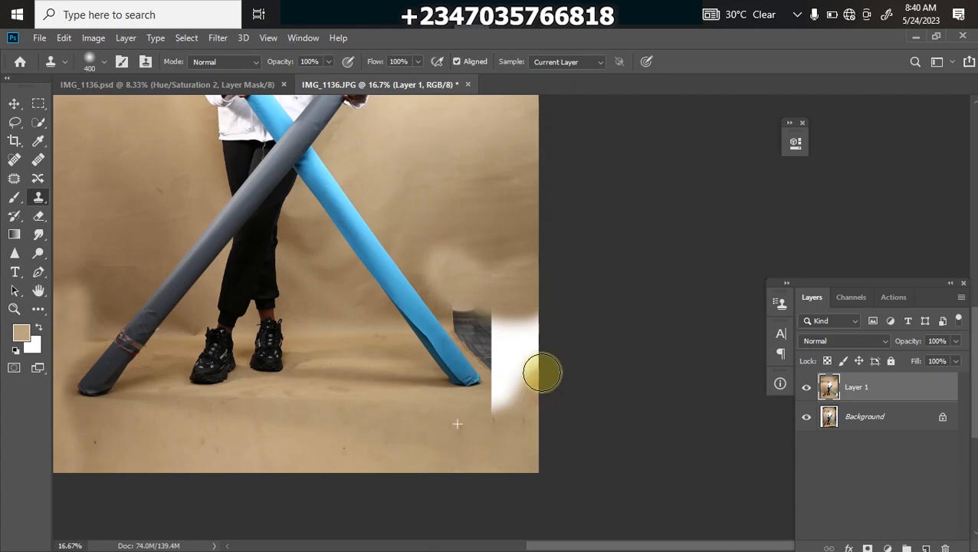
# Step: Extend the cloned floor backdrop upward over the white gap beside the blue roll's lower end
pyautogui.keyDown('alt'); pyautogui.click(454, 435); pyautogui.keyUp('alt')
pyautogui.moveTo(511, 417); pyautogui.dragTo(527, 364)
pyautogui.keyDown('alt'); pyautogui.click(471, 443); pyautogui.keyUp('alt')
pyautogui.click(499, 406)
pyautogui.moveTo(505, 410)
pyautogui.mouseDown()
pyautogui.moveTo(473, 421)
pyautogui.moveTo(528, 360)
pyautogui.mouseUp()
pyautogui.keyDown('alt'); pyautogui.click(454, 426); pyautogui.keyUp('alt')
pyautogui.moveTo(486, 390); pyautogui.dragTo(527, 333)
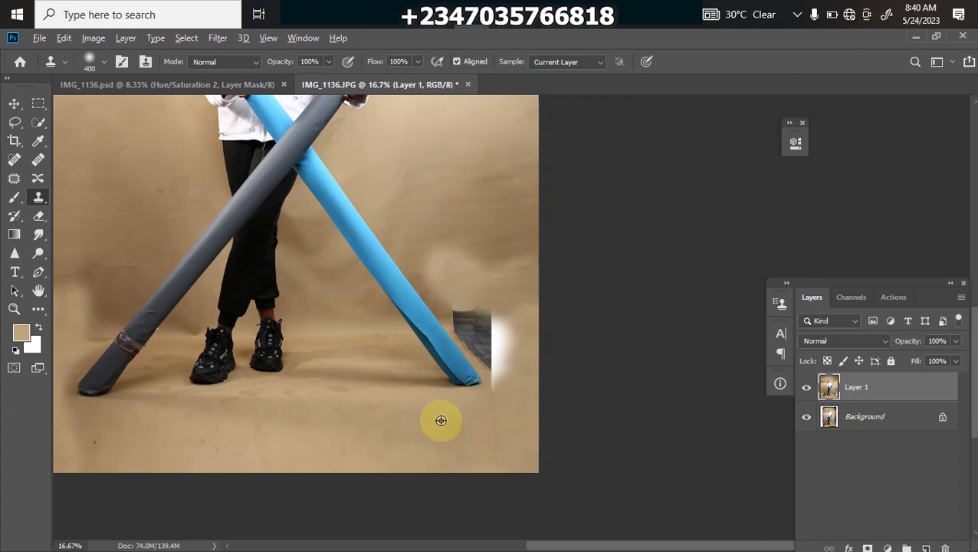
# Step: Reduce the clone brush to 175 px and clone backdrop over the remaining white sliver and the dark patch's outer edge beside the blue roll
pyautogui.keyDown('alt'); pyautogui.click(522, 288); pyautogui.keyUp('alt')
pyautogui.click(540, 324)
pyautogui.moveTo(540, 324); pyautogui.dragTo(516, 315)
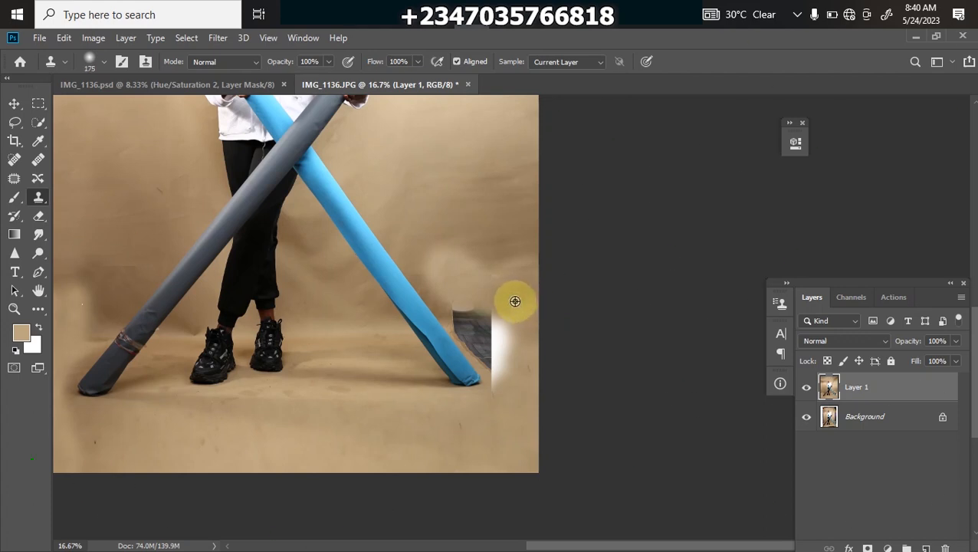
pyautogui.keyDown('alt'); pyautogui.click(495, 268); pyautogui.keyUp('alt')
pyautogui.moveTo(496, 332); pyautogui.dragTo(507, 356)
pyautogui.keyDown('alt'); pyautogui.click(515, 297); pyautogui.keyUp('alt')
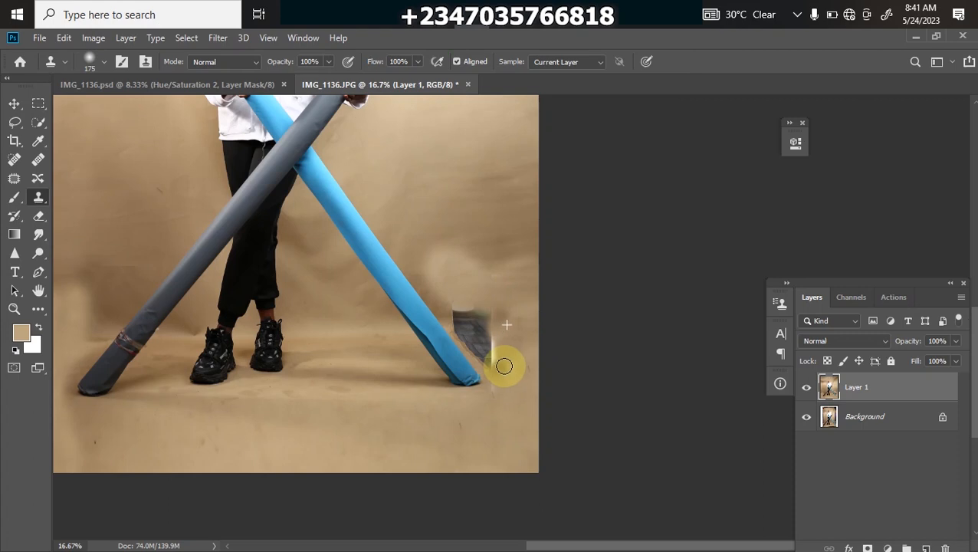
pyautogui.keyDown('alt'); pyautogui.click(502, 280); pyautogui.keyUp('alt')
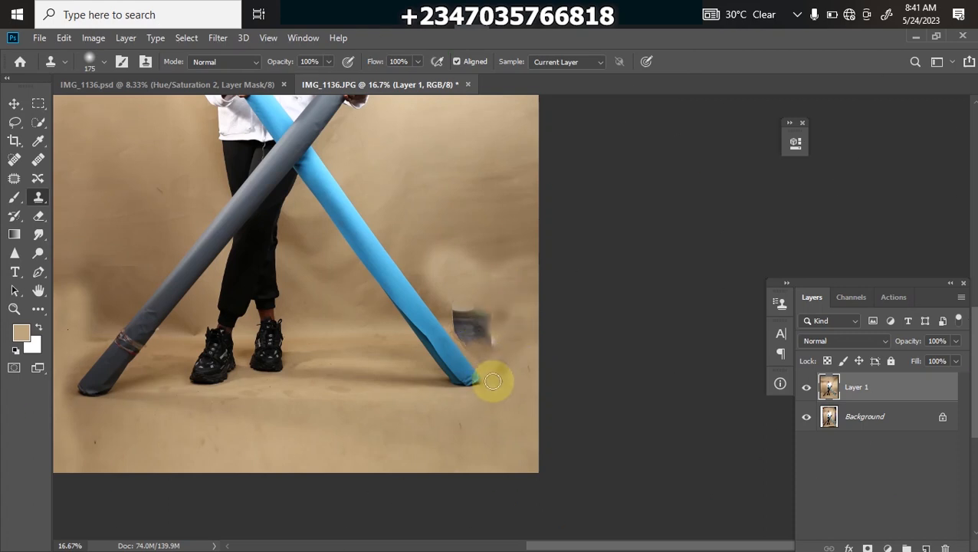
pyautogui.keyDown('alt'); pyautogui.click(480, 260); pyautogui.keyUp('alt')
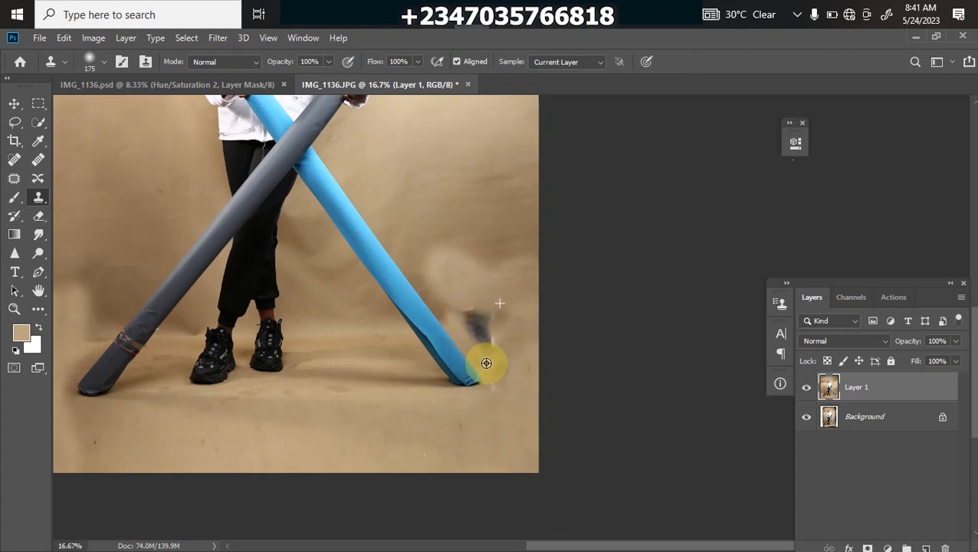
# Step: Clone floor backdrop over the last of the dark patch beside the blue roll's lower end
pyautogui.keyDown('alt'); pyautogui.click(474, 432); pyautogui.keyUp('alt')
pyautogui.moveTo(497, 356)
pyautogui.mouseDown()
pyautogui.moveTo(474, 328)
pyautogui.moveTo(485, 324)
pyautogui.moveTo(461, 316)
pyautogui.mouseUp()
pyautogui.keyDown('alt'); pyautogui.click(468, 429); pyautogui.keyUp('alt')
pyautogui.keyDown('alt'); pyautogui.click(445, 426); pyautogui.keyUp('alt')
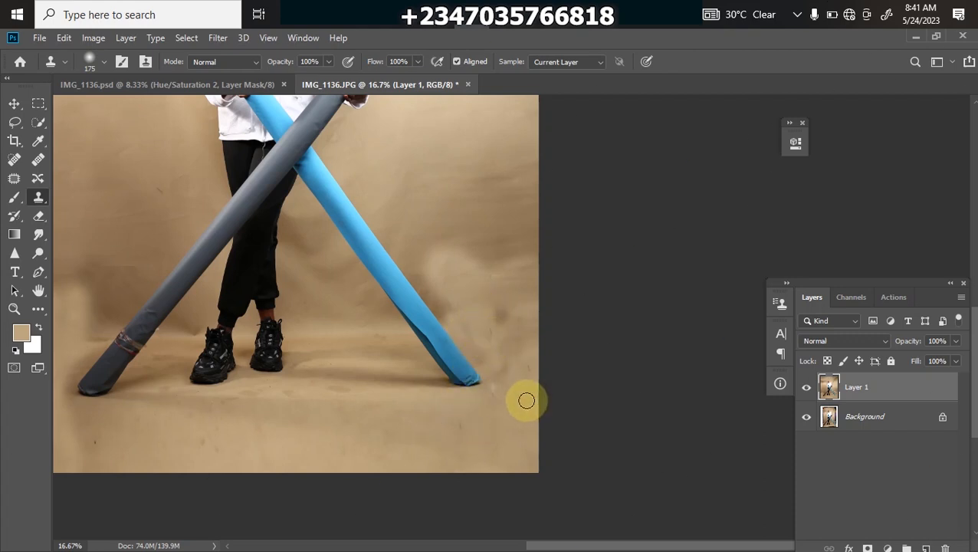
# Step: Examine the extended backdrop at full-frame view and compare it with the original by toggling Layer 1's visibility
pyautogui.hotkey('ctrl', '-')
pyautogui.hotkey('ctrl', '-')
pyautogui.hotkey('ctrl', '+')
pyautogui.hotkey('ctrl', '+')
pyautogui.hotkey('ctrl', '-')
pyautogui.hotkey('ctrl', '-')
pyautogui.hotkey('ctrl', '-')
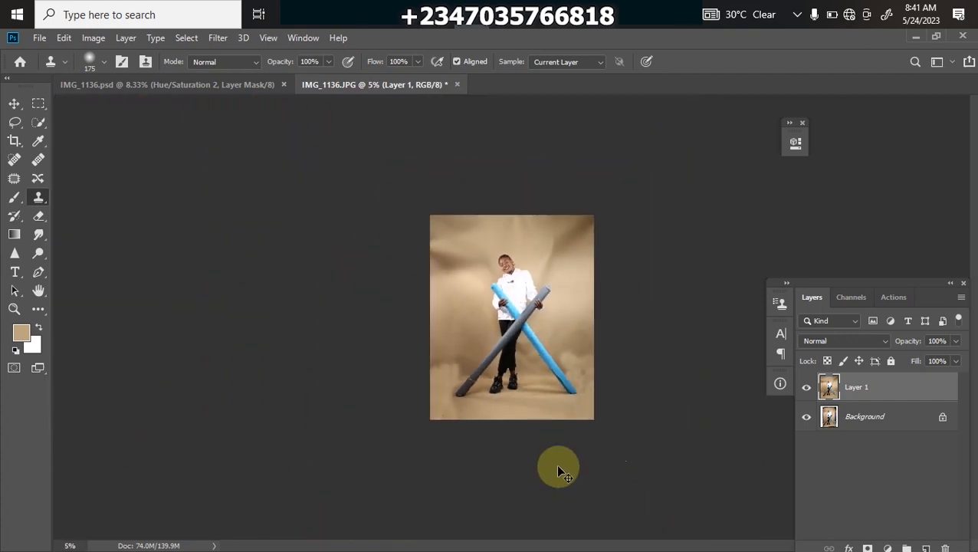
pyautogui.hotkey('ctrl', '+')
pyautogui.hotkey('ctrl', '-')
pyautogui.hotkey('ctrl', '+')
pyautogui.hotkey('ctrl', '+')
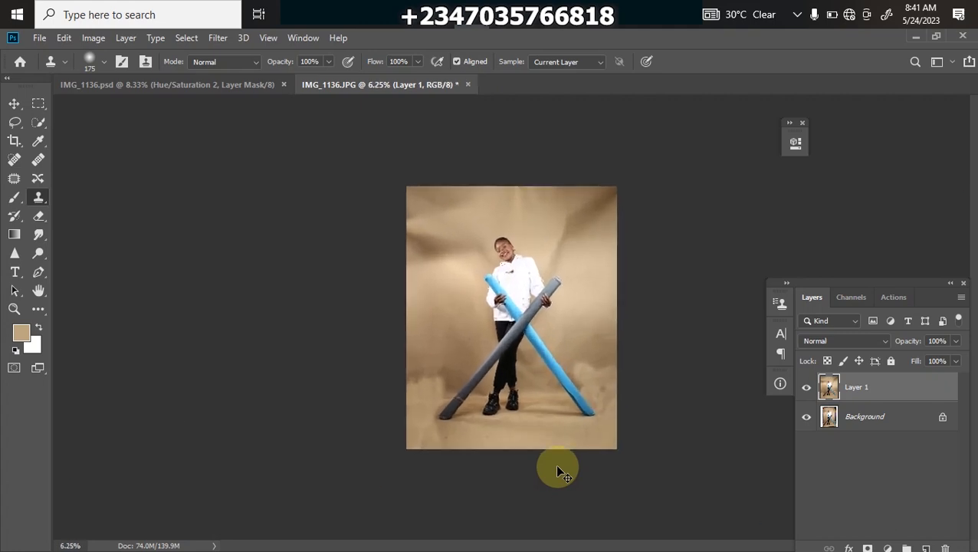
pyautogui.hotkey('ctrl', '-')
pyautogui.hotkey('ctrl', '+')
pyautogui.hotkey('ctrl', '-')
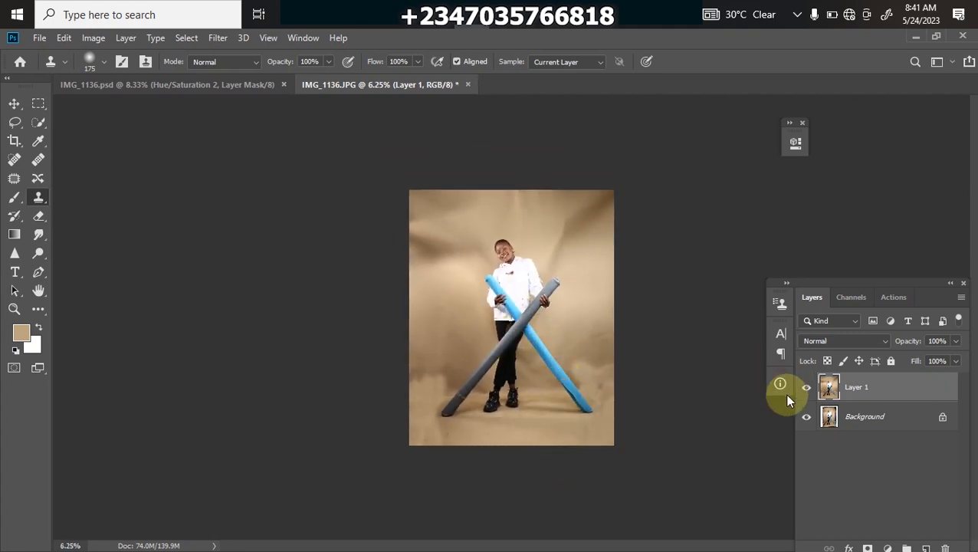
pyautogui.click(807, 388)
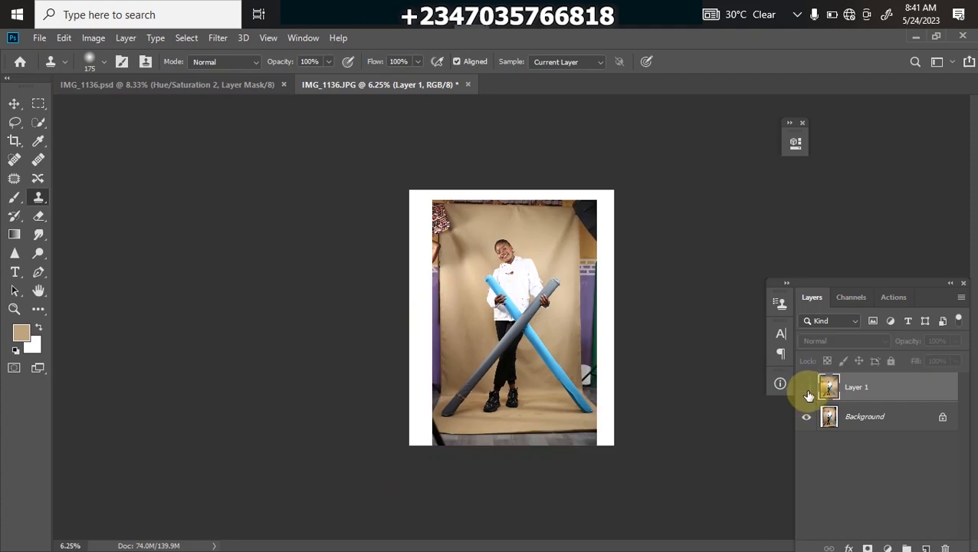
pyautogui.click(808, 388)
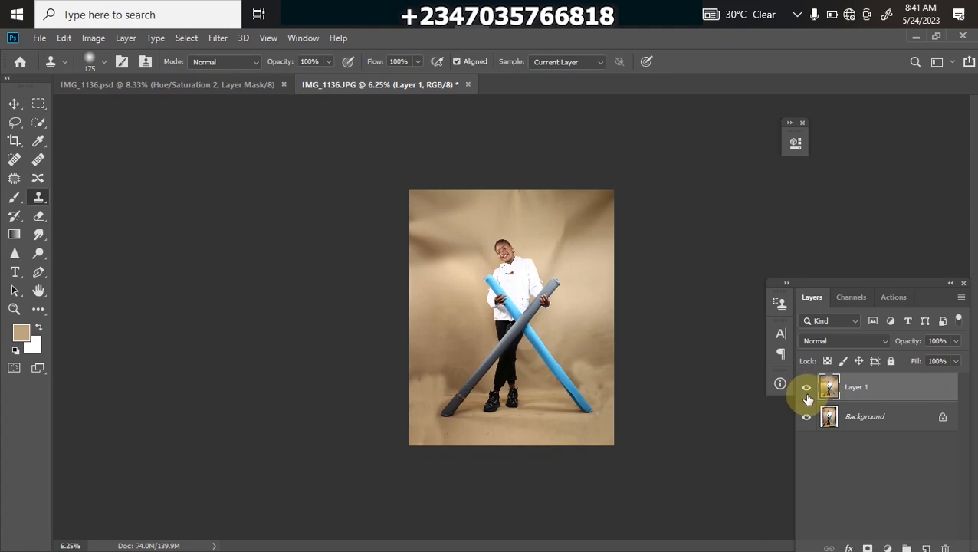
# Step: Merge Layer 1 down into the Background layer
pyautogui.hotkey('ctrl', 'e')
pyautogui.hotkey('ctrl', '+')
pyautogui.hotkey('ctrl', '+')
pyautogui.hotkey('ctrl', '+')
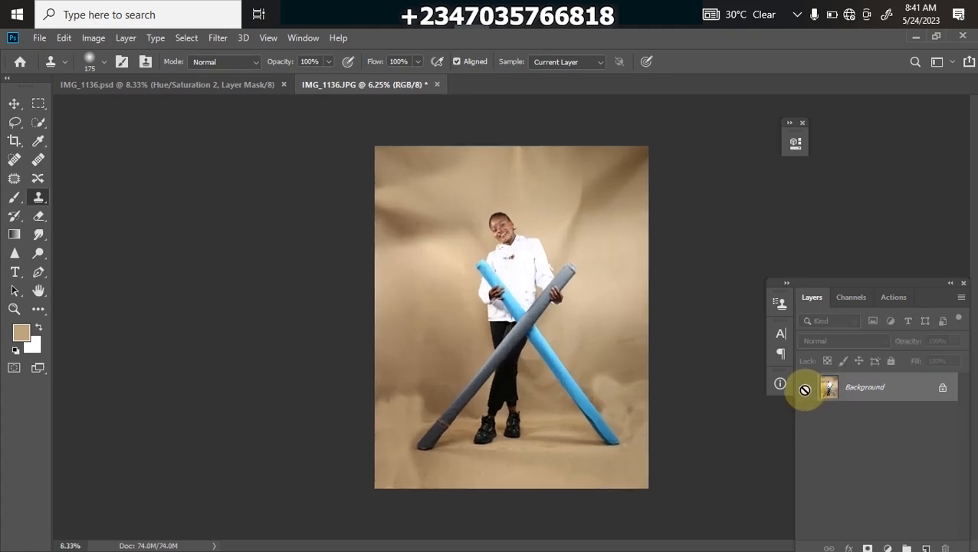
pyautogui.hotkey('ctrl', '-')
pyautogui.hotkey('ctrl', '-')
pyautogui.hotkey('ctrl', '-')
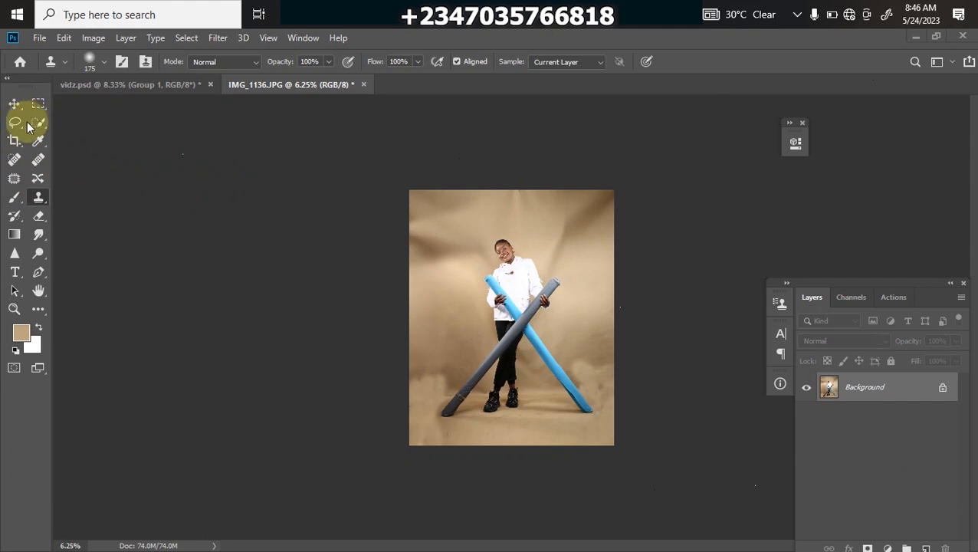
# Step: Patch the creased backdrop left of the subject's head and in the photo's upper-left corner with the Patch tool, then deselect
pyautogui.click(13, 181)
pyautogui.moveTo(402, 236)
pyautogui.mouseDown()
pyautogui.moveTo(452, 244)
pyautogui.moveTo(428, 273)
pyautogui.moveTo(414, 267)
pyautogui.mouseUp()
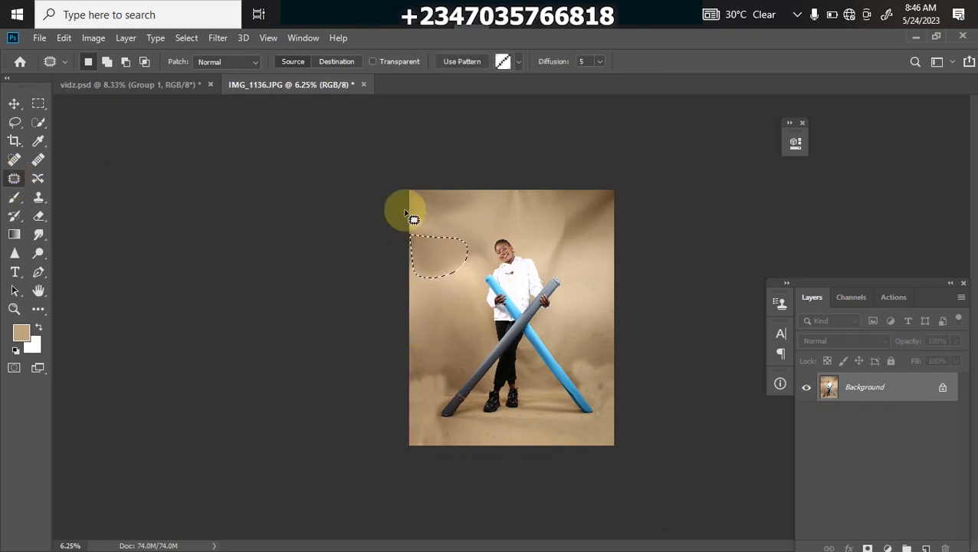
pyautogui.moveTo(406, 187)
pyautogui.mouseDown()
pyautogui.moveTo(464, 195)
pyautogui.moveTo(408, 228)
pyautogui.moveTo(453, 355)
pyautogui.mouseUp()
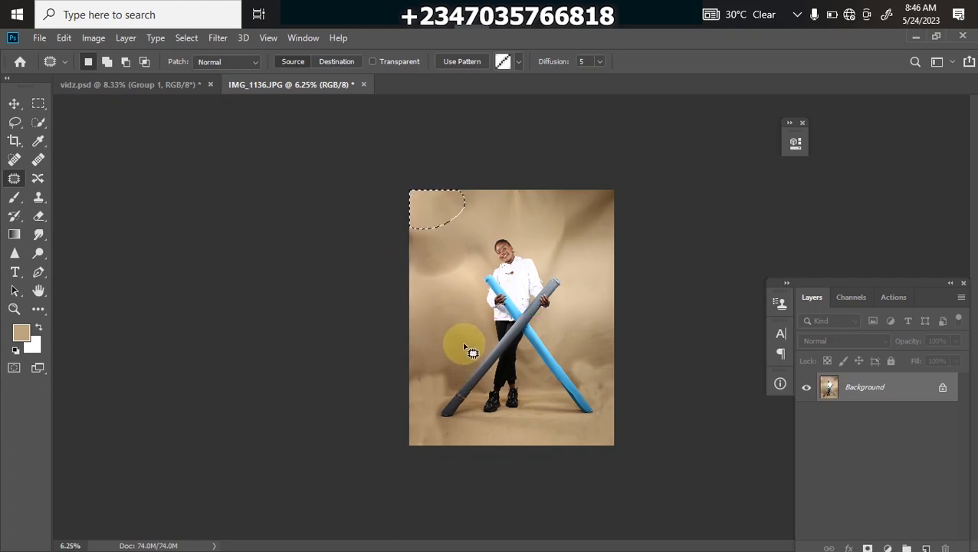
pyautogui.click(463, 345)
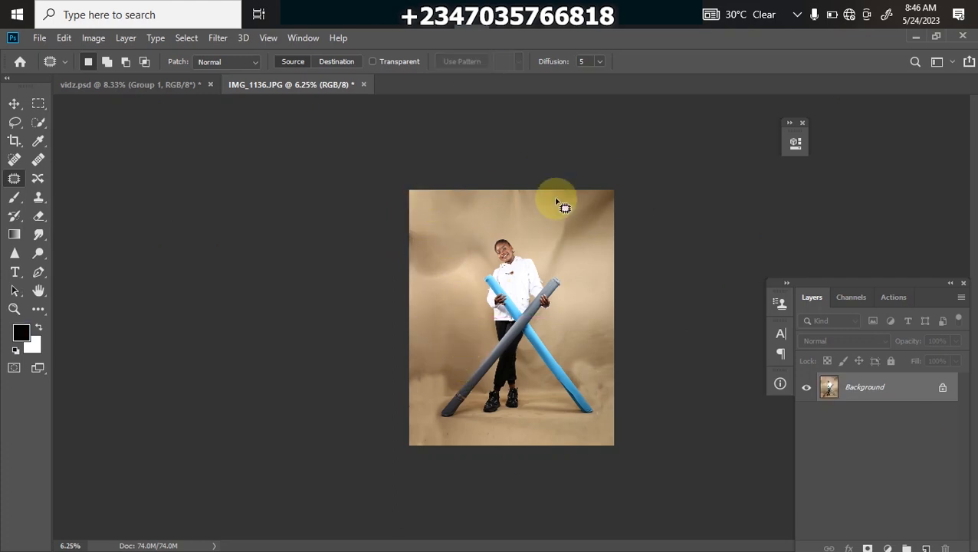
# Step: Patch the diagonal crease in the backdrop's upper-right area and the uneven patch along the left edge at head height
pyautogui.moveTo(556, 220)
pyautogui.mouseDown()
pyautogui.moveTo(606, 212)
pyautogui.moveTo(559, 252)
pyautogui.moveTo(552, 238)
pyautogui.moveTo(583, 277)
pyautogui.moveTo(558, 267)
pyautogui.moveTo(489, 306)
pyautogui.moveTo(438, 324)
pyautogui.mouseUp()
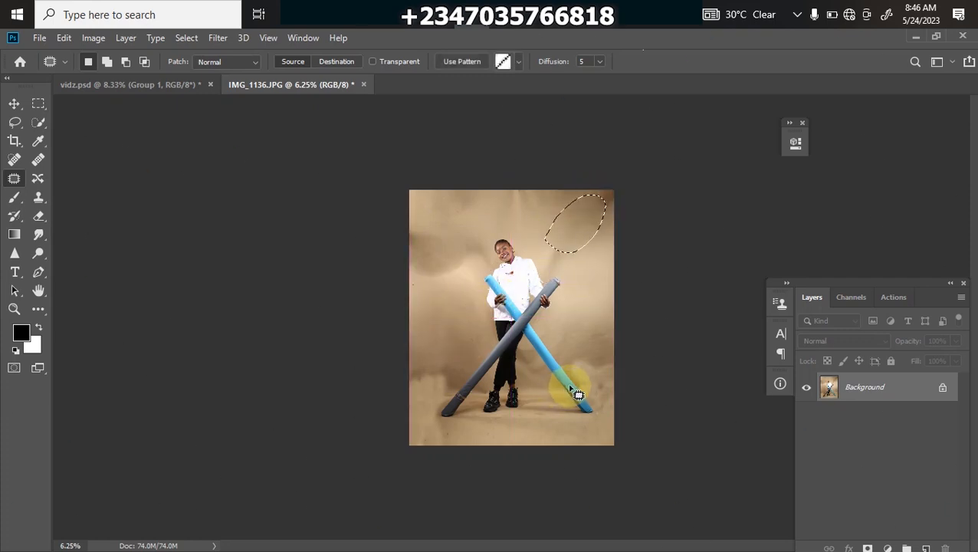
pyautogui.hotkey('ctrl', '-')
pyautogui.hotkey('ctrl', '+')
pyautogui.moveTo(404, 257)
pyautogui.mouseDown()
pyautogui.moveTo(459, 259)
pyautogui.moveTo(417, 297)
pyautogui.moveTo(444, 298)
pyautogui.mouseUp()
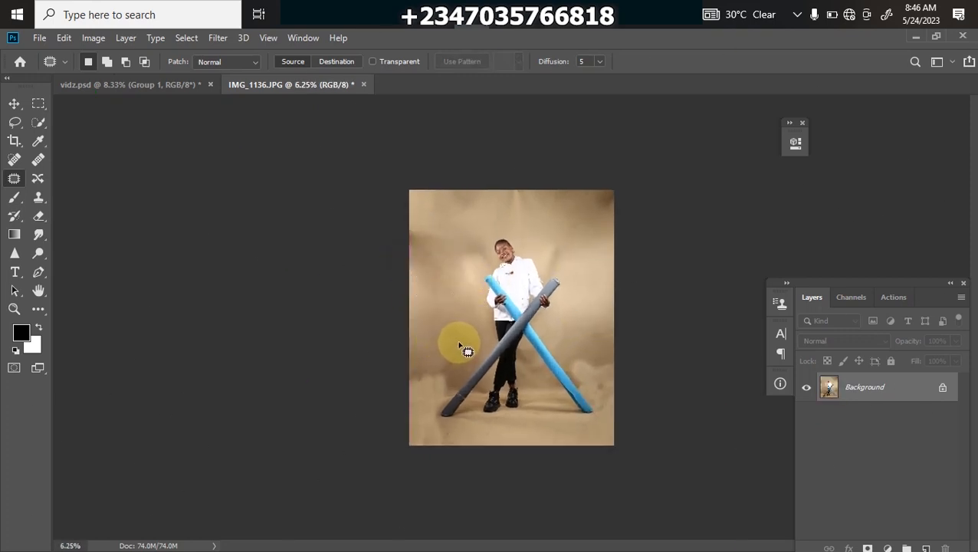
pyautogui.hotkey('ctrl', '-')
pyautogui.hotkey('ctrl', '+')
pyautogui.hotkey('ctrl', '+')
pyautogui.hotkey('ctrl', '+')
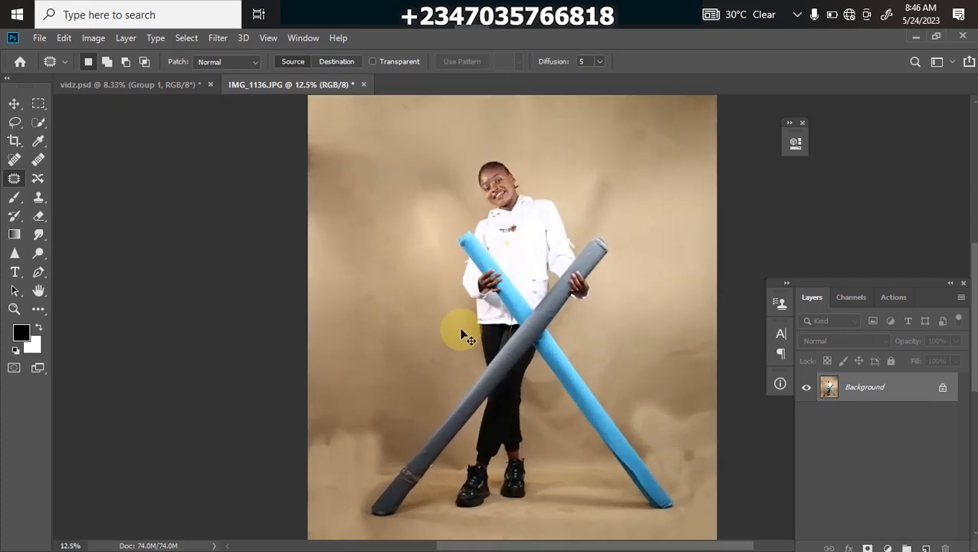
pyautogui.hotkey('ctrl', '-')
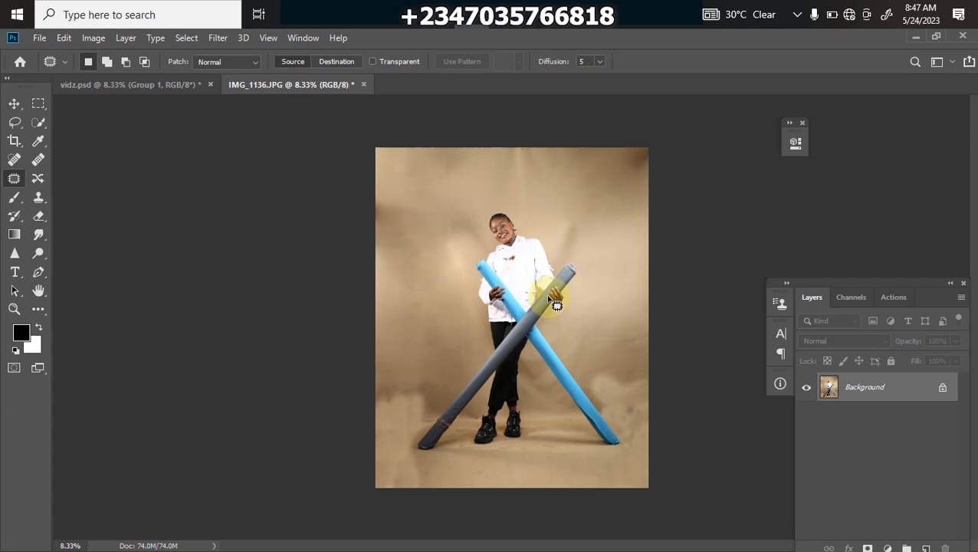
pyautogui.moveTo(557, 305); pyautogui.dragTo(569, 349)
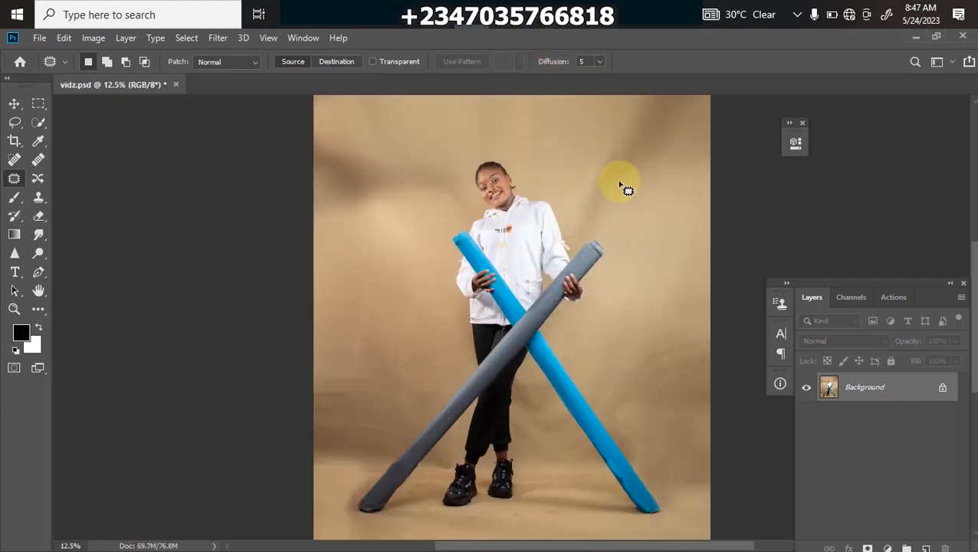
# Step: Duplicate the Background layer of vidz.psd and load the saved navilla channel as a new selection
pyautogui.hotkey('ctrl', '-')
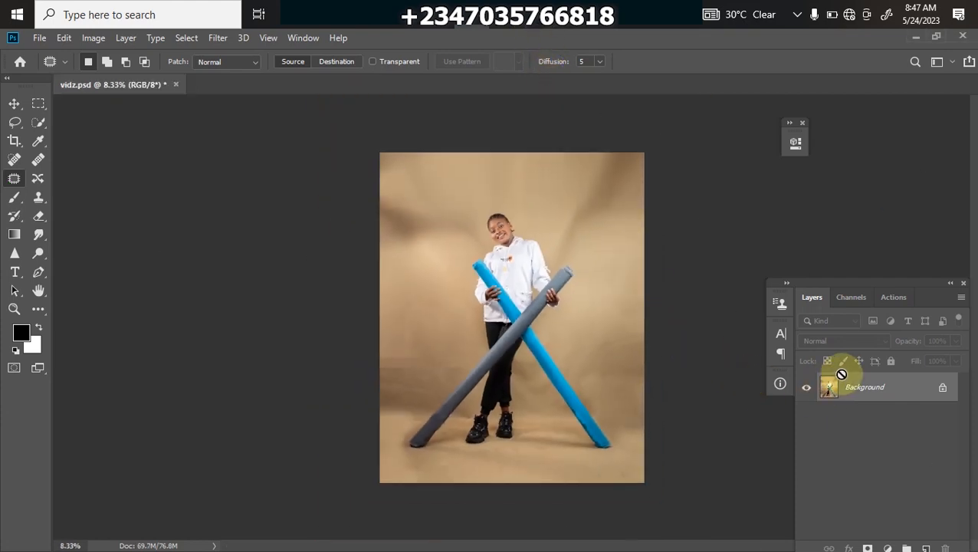
pyautogui.hotkey('ctrl', 'j')
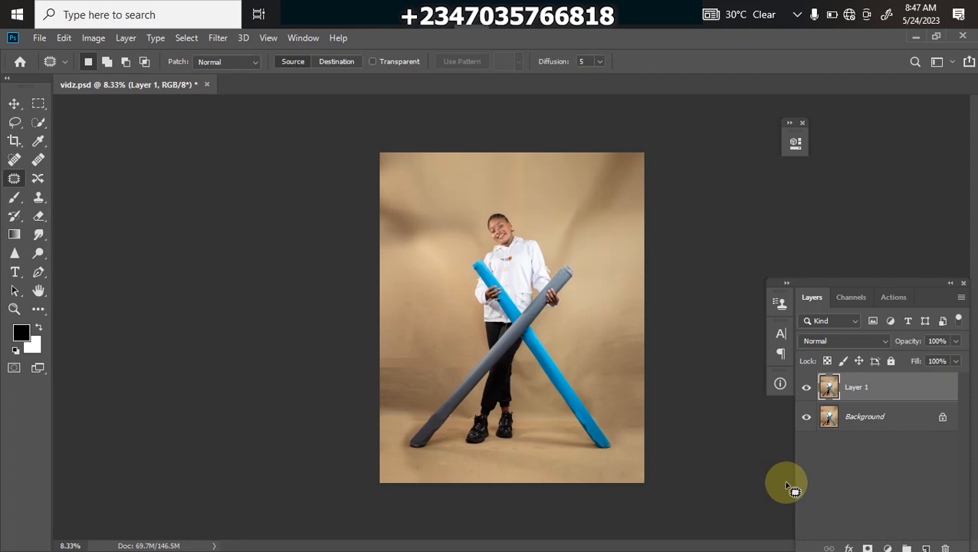
pyautogui.click(188, 39)
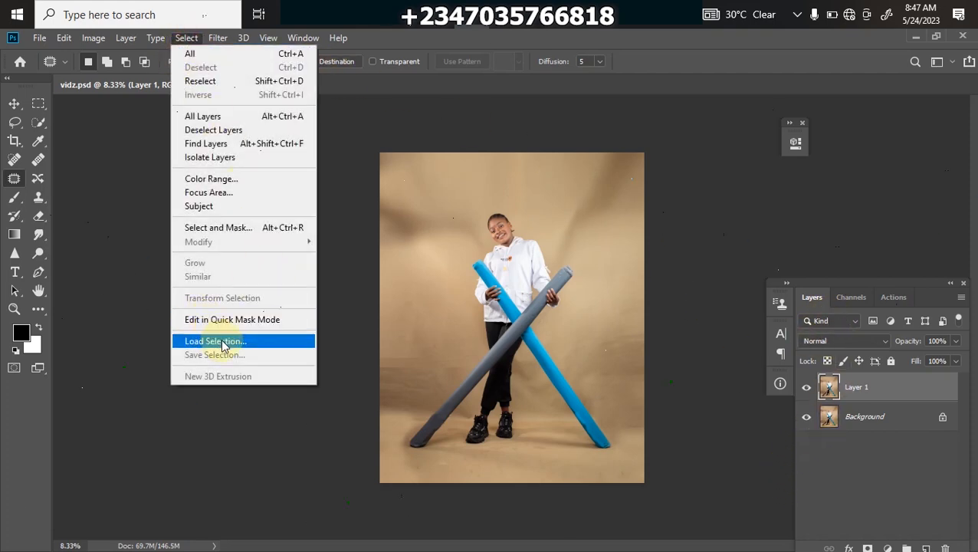
pyautogui.click(219, 342)
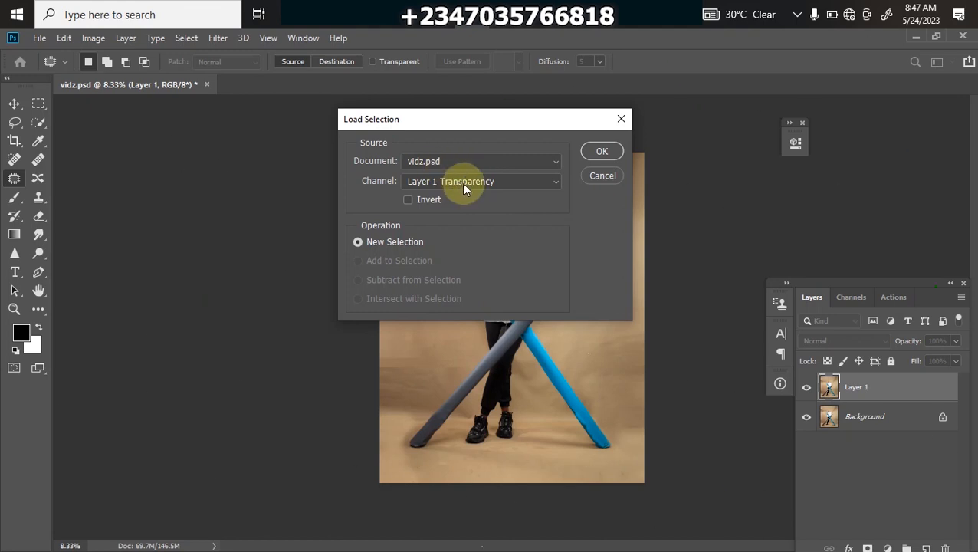
pyautogui.click(461, 183)
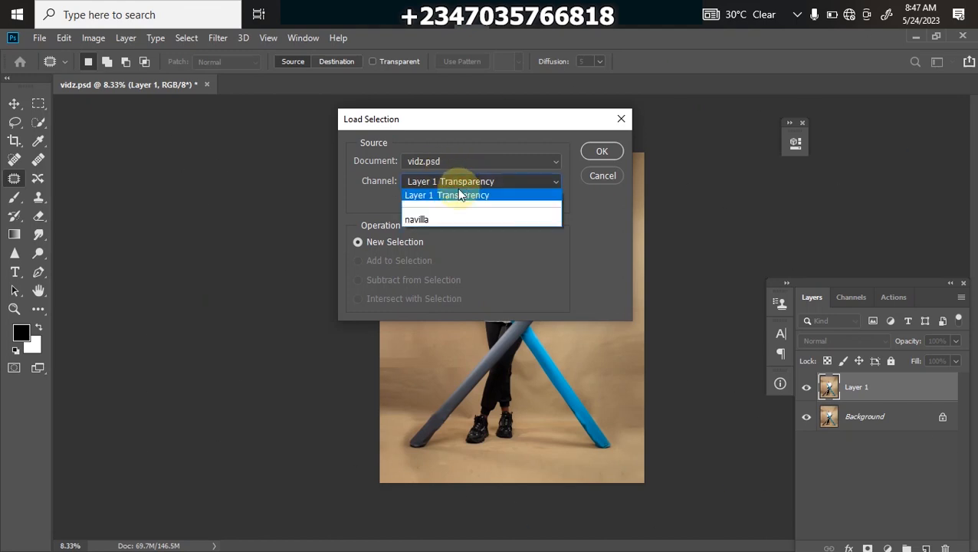
pyautogui.click(423, 221)
pyautogui.click(601, 152)
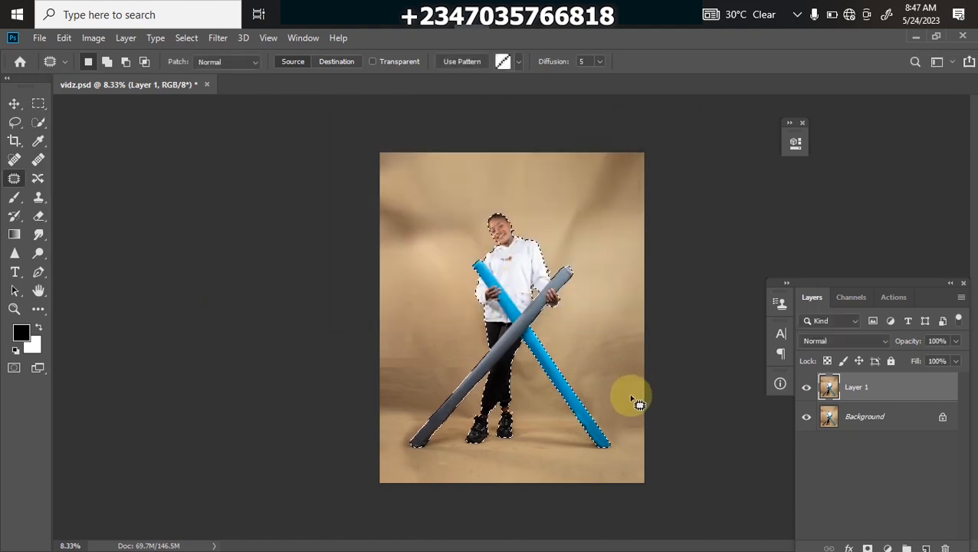
# Step: Check the selection around the subject and both rolls, and add it to Layer 1 as a layer mask
pyautogui.hotkey('ctrl', '+')
pyautogui.scroll(3, 530, 222)
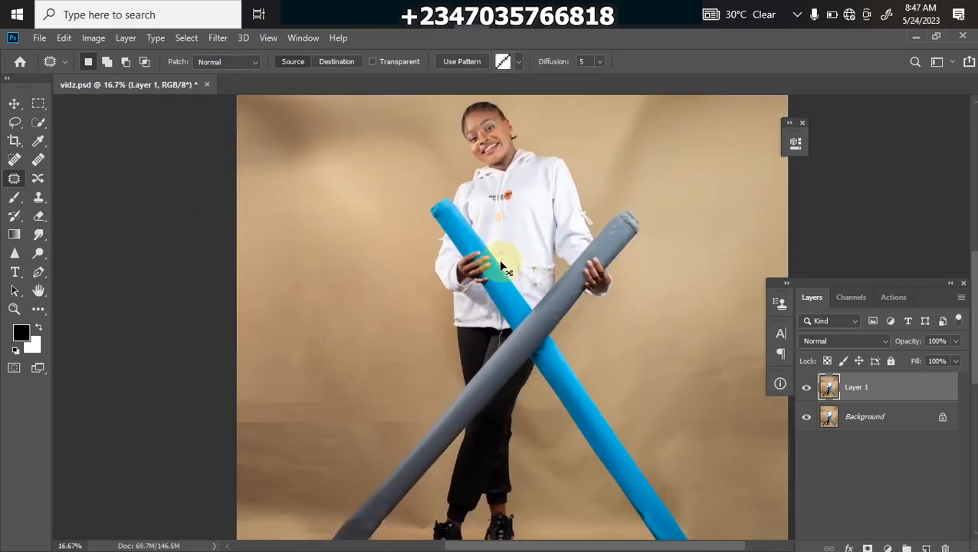
pyautogui.scroll(-1, 527, 270)
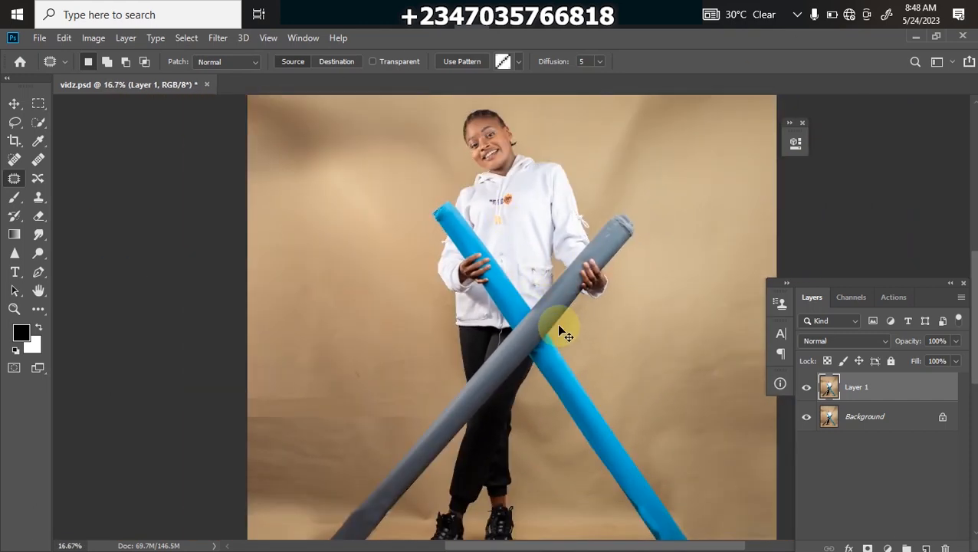
pyautogui.scroll(-3, 557, 324)
pyautogui.scroll(1, 574, 288)
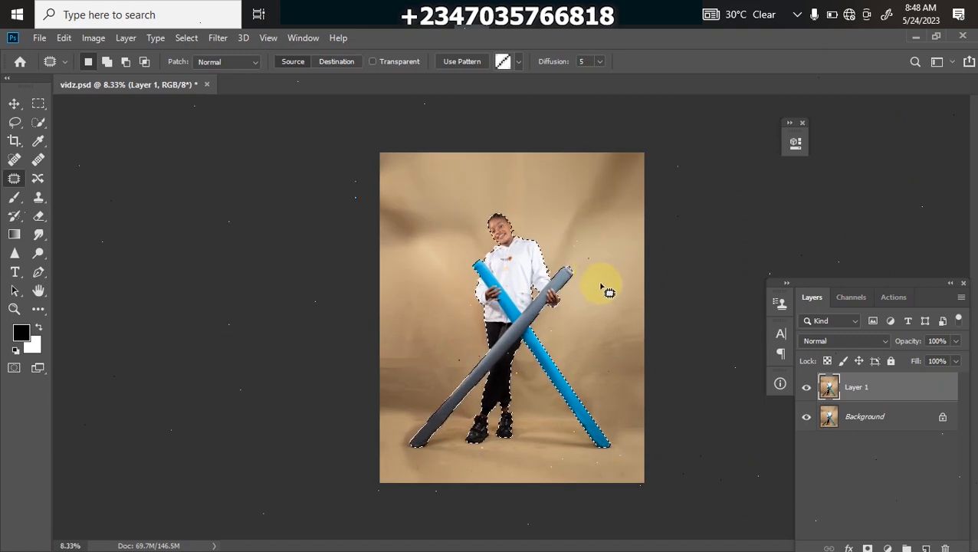
pyautogui.click(868, 547)
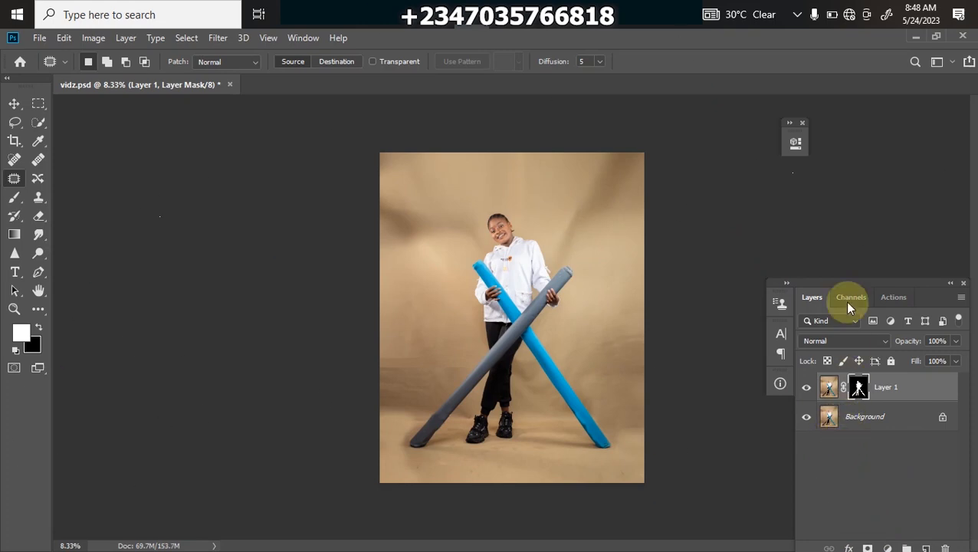
# Step: Hide the Background layer and open Layer 1's mask in Select and Mask to examine the edges around the hoodie and rolls
pyautogui.click(807, 416)
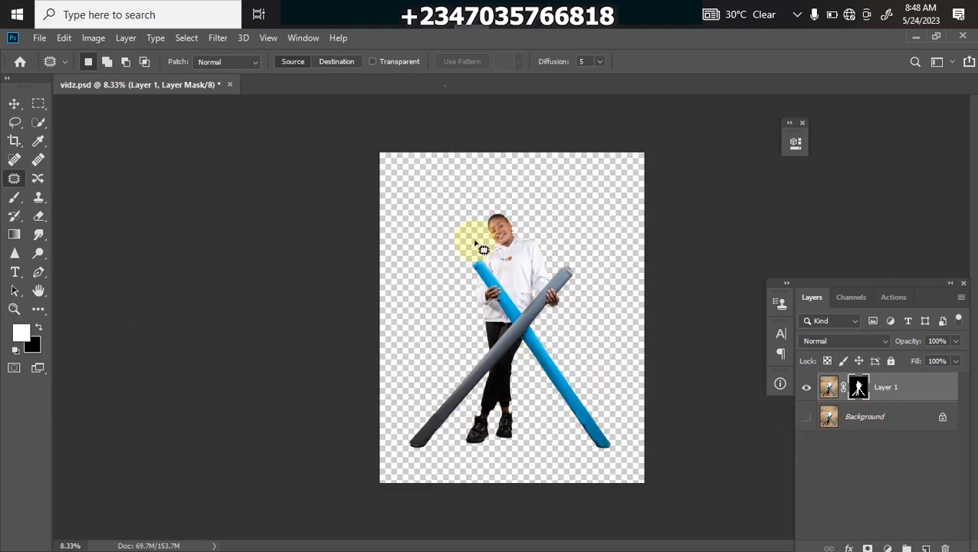
pyautogui.doubleClick(858, 391)
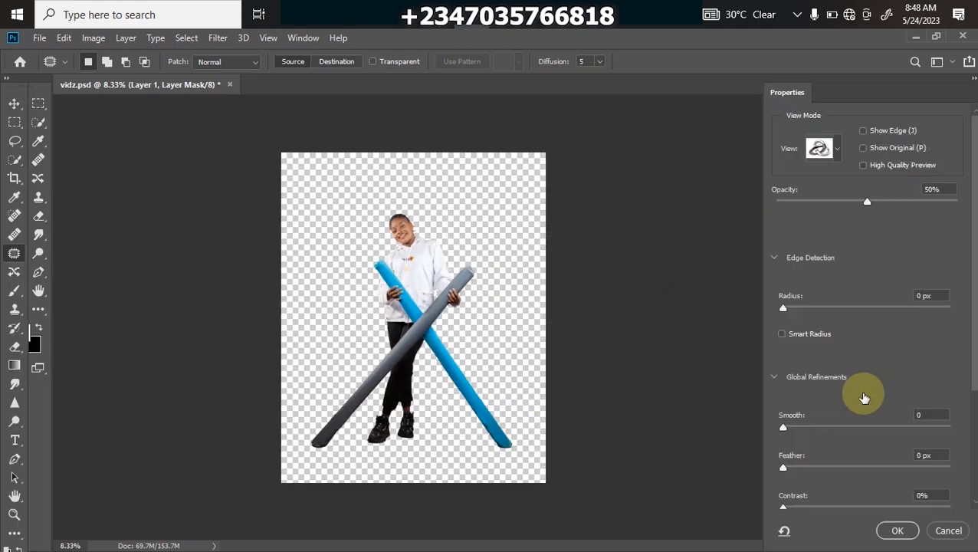
pyautogui.hotkey('ctrl', '+')
pyautogui.hotkey('ctrl', '+')
pyautogui.hotkey('ctrl', '+')
pyautogui.hotkey('ctrl', '+')
pyautogui.hotkey('ctrl', '+')
pyautogui.hotkey('ctrl', '+')
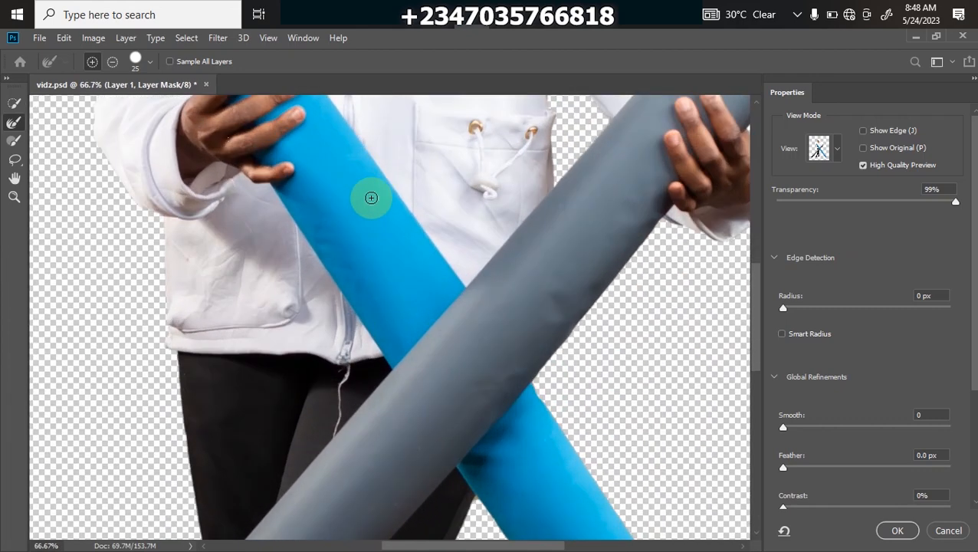
# Step: Examine the mask edge around the head and hood, accept the mask, and show the Background layer again
pyautogui.moveTo(396, 163); pyautogui.dragTo(436, 317)
pyautogui.scroll(10, 434, 292)
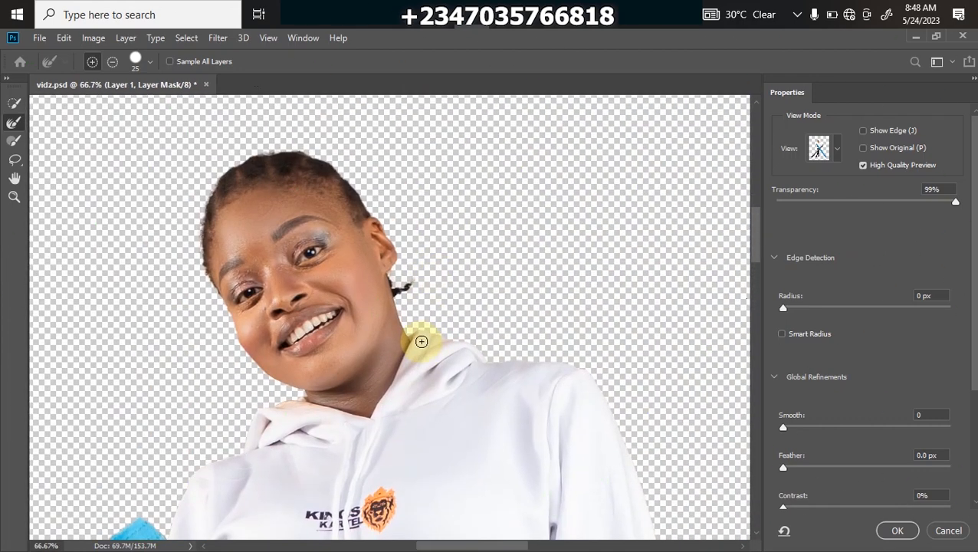
pyautogui.hotkey('ctrl', '+')
pyautogui.hotkey('ctrl', '-')
pyautogui.hotkey('ctrl', '-')
pyautogui.hotkey('ctrl', '-')
pyautogui.hotkey('ctrl', '-')
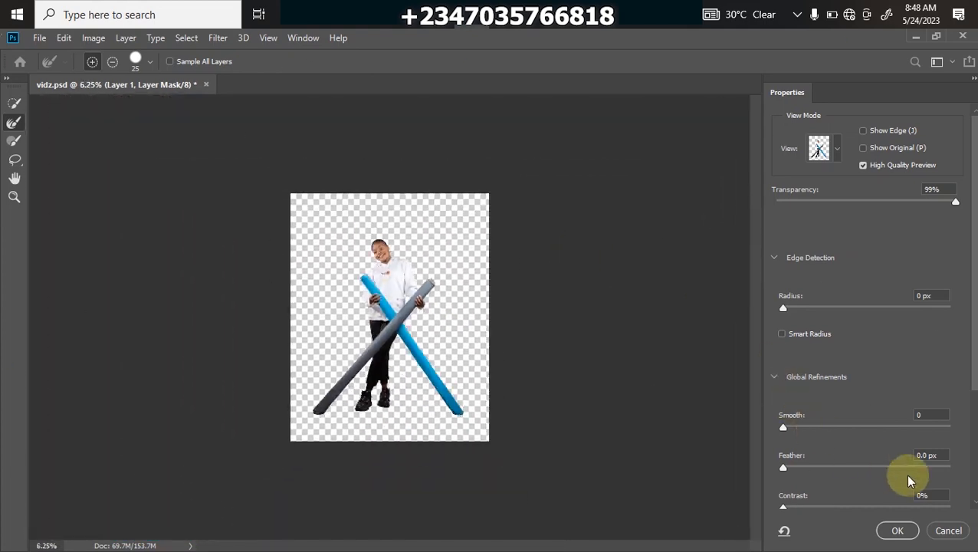
pyautogui.click(894, 531)
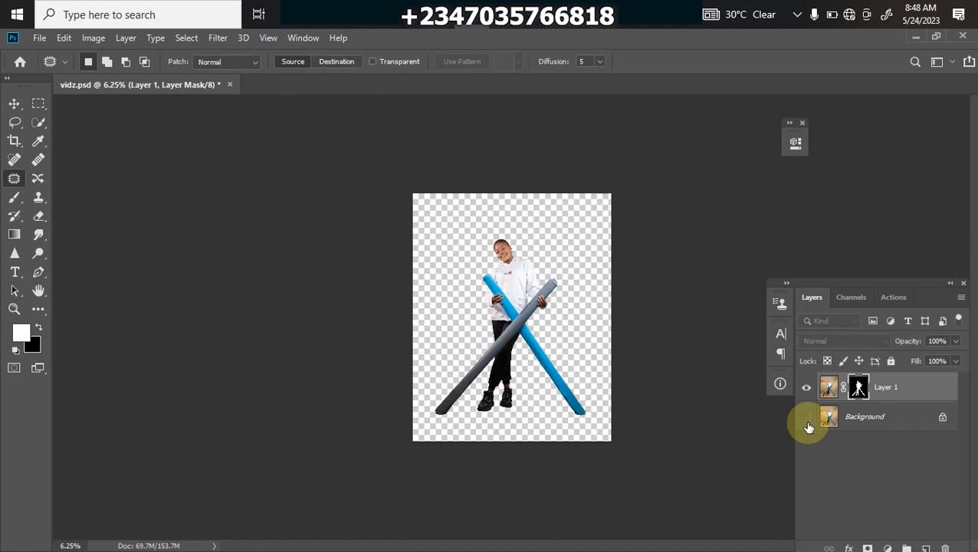
pyautogui.click(807, 417)
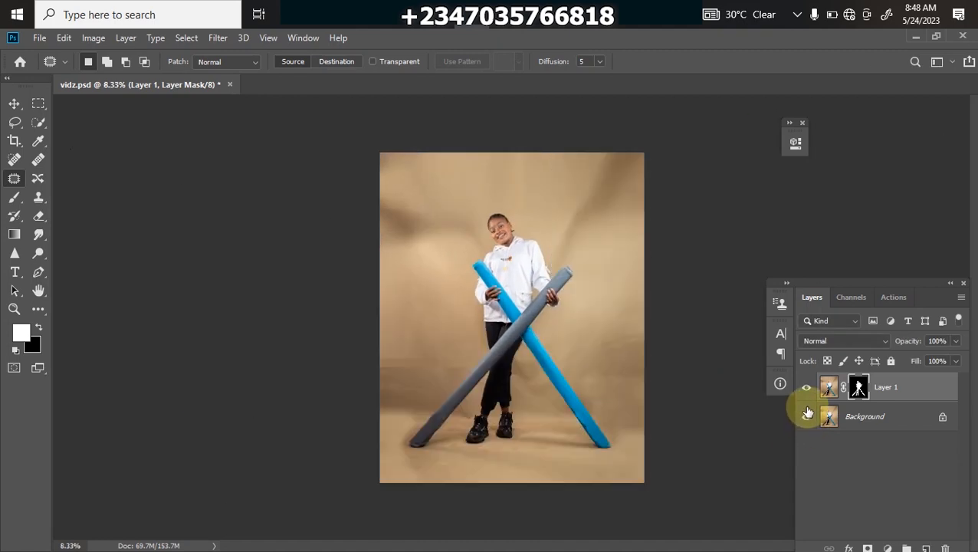
# Step: Duplicate the Background layer and load Layer 1's mask as a selection on the copy
pyautogui.click(881, 431)
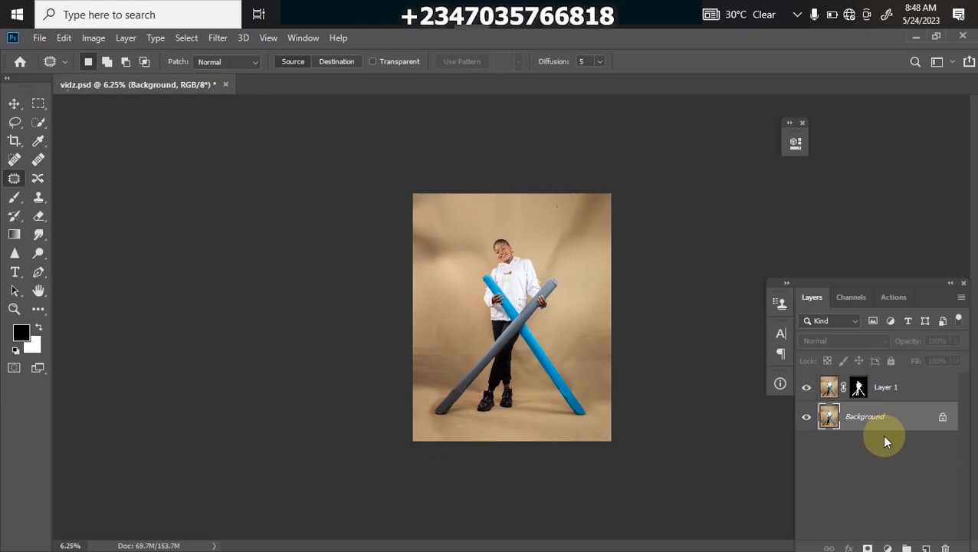
pyautogui.hotkey('ctrl', 'j')
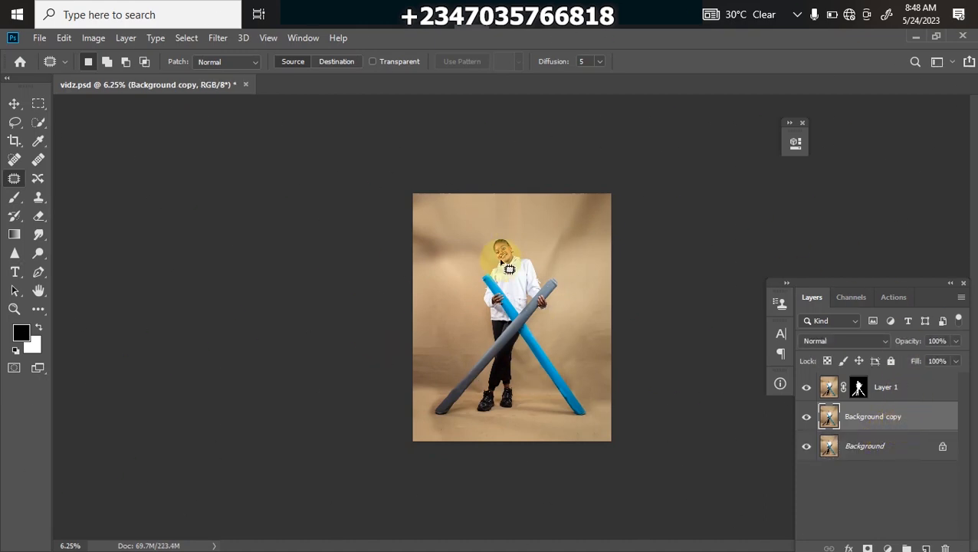
pyautogui.keyDown('ctrl'); pyautogui.click(858, 387); pyautogui.keyUp('ctrl')
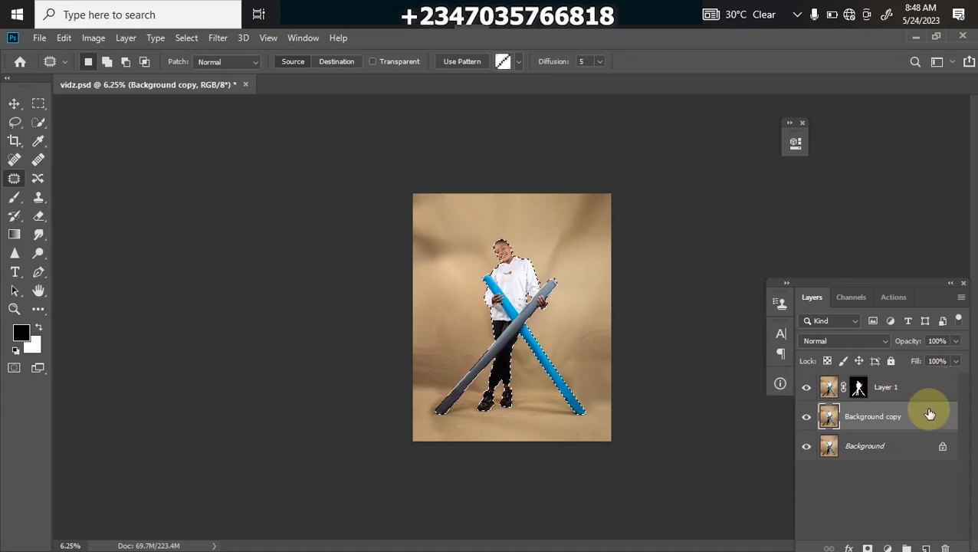
pyautogui.moveTo(807, 416); pyautogui.dragTo(807, 446)
# Step: Expand the selection by 8 pixels, delete the subject and rolls from the Background copy layer, and deselect
pyautogui.click(187, 38)
pyautogui.moveTo(237, 242)
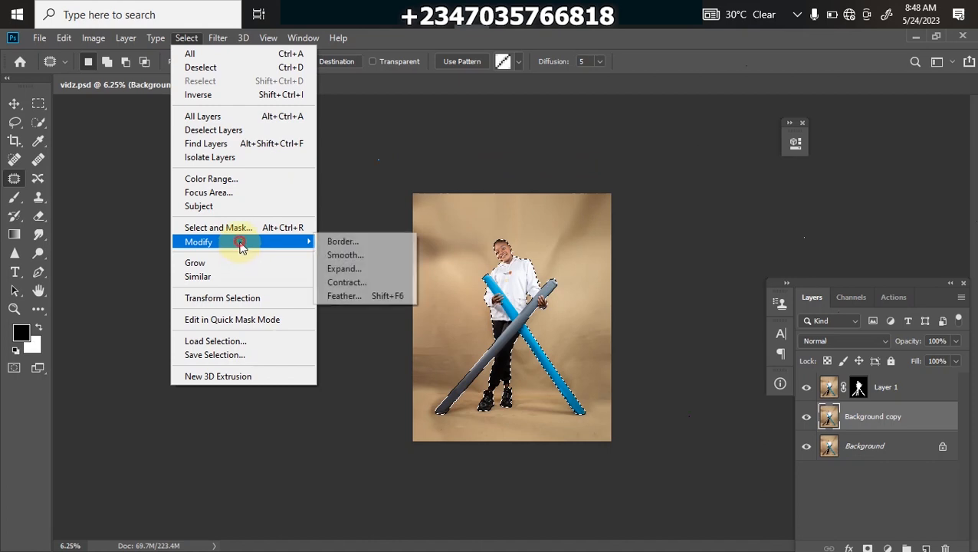
pyautogui.click(336, 274)
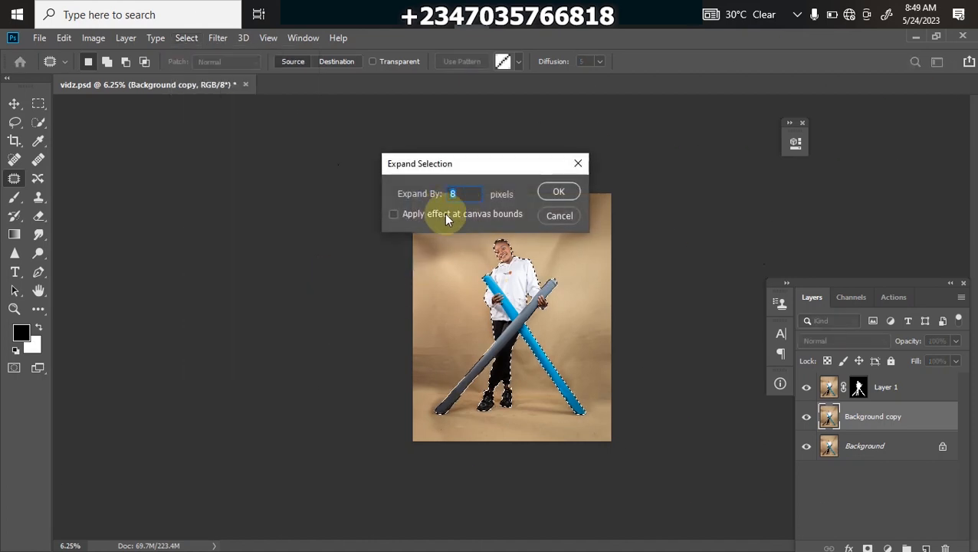
pyautogui.press('Return')
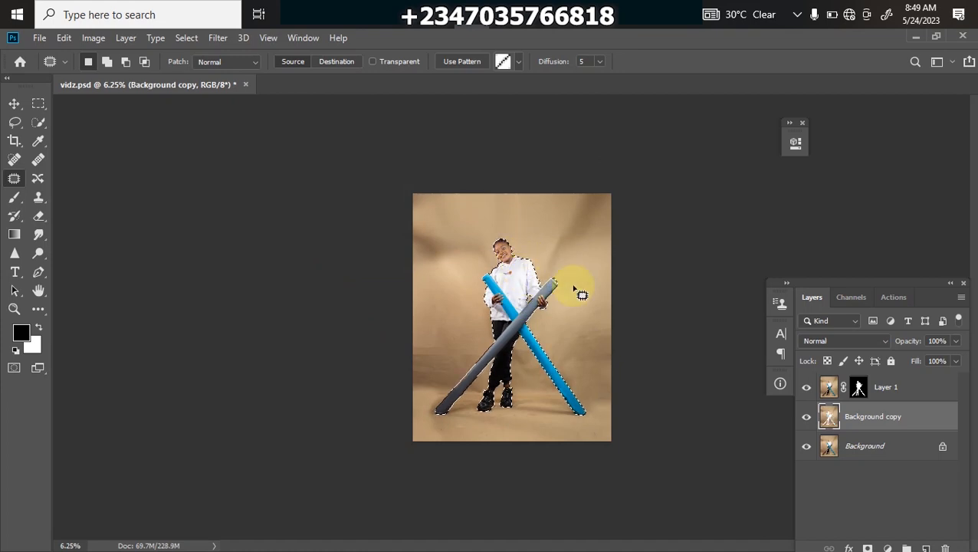
pyautogui.click(806, 447)
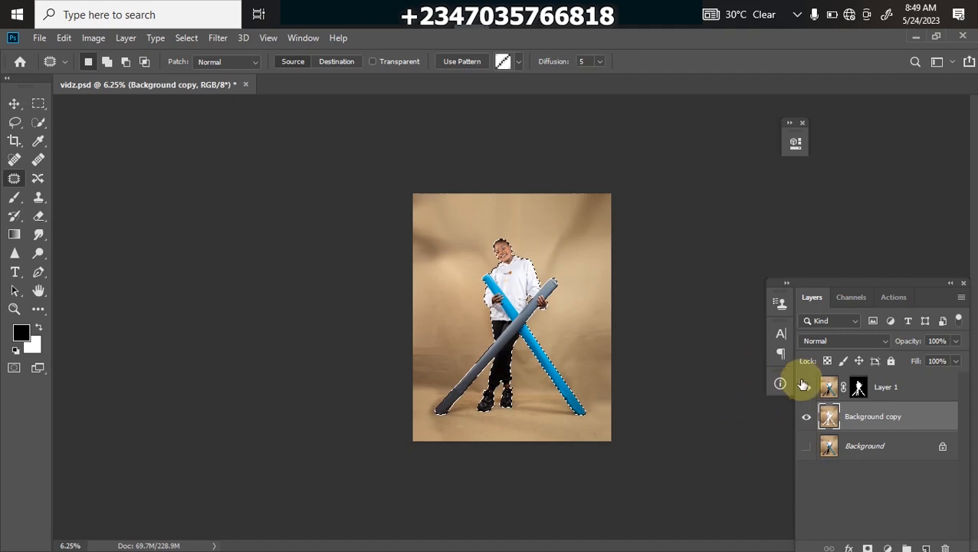
pyautogui.click(806, 388)
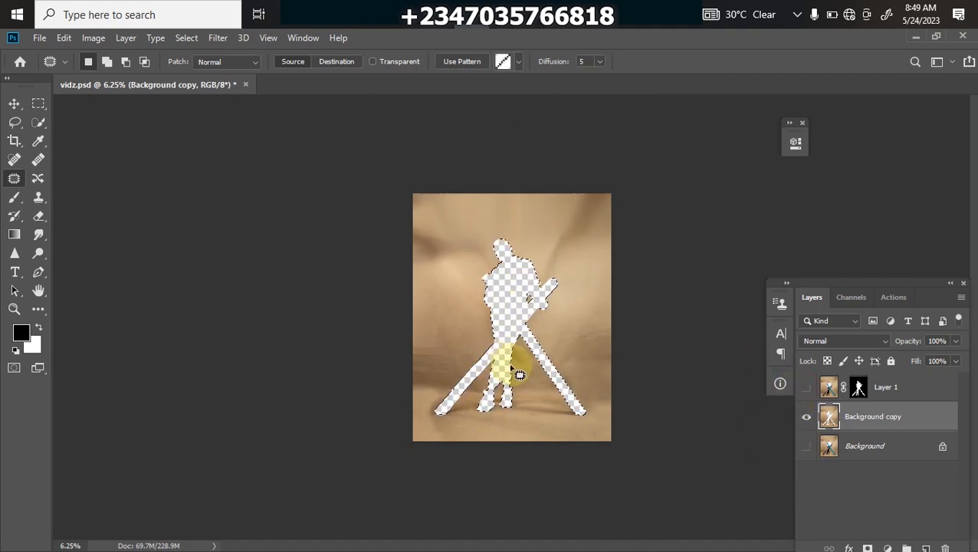
pyautogui.hotkey('ctrl', 'd')
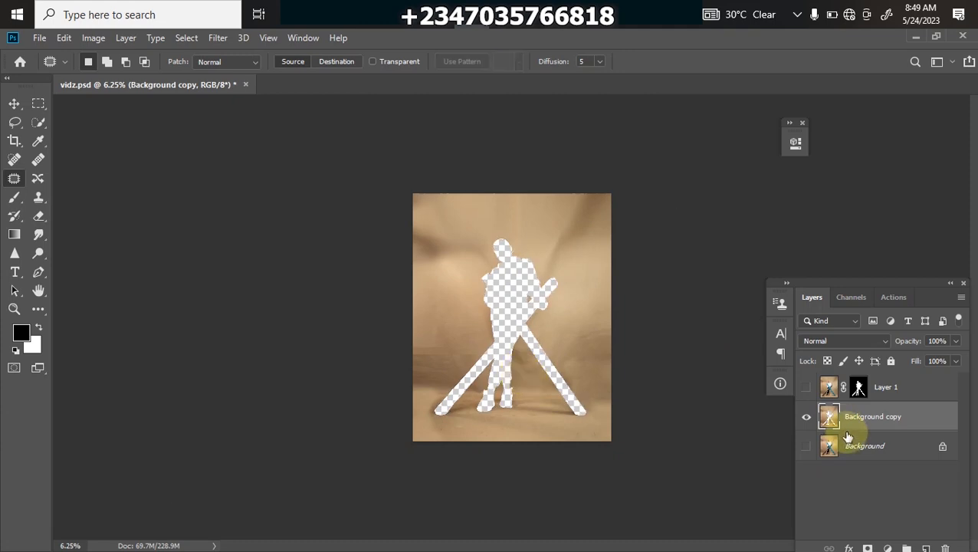
pyautogui.click(802, 448)
pyautogui.click(806, 387)
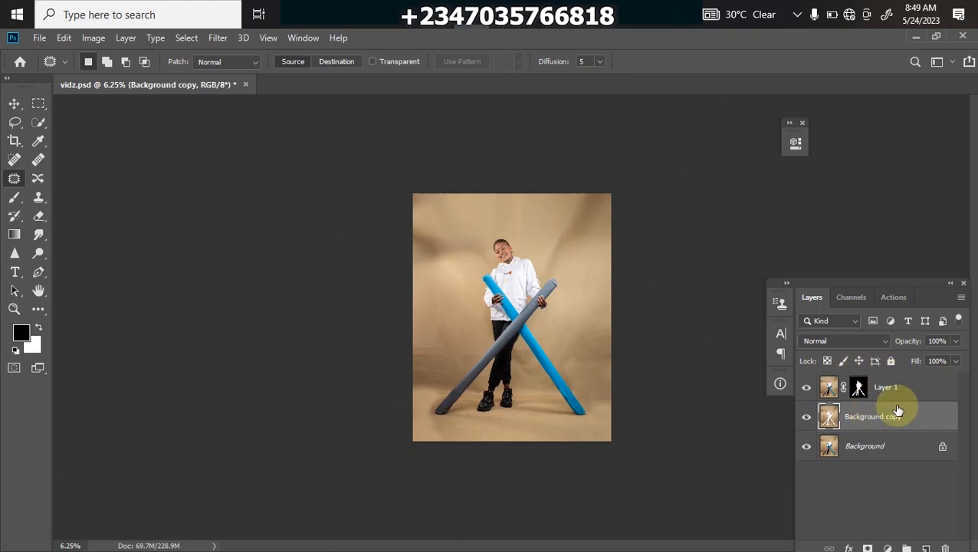
# Step: Apply a Gaussian Blur with a radius of 124.4 pixels to the Background copy layer
pyautogui.click(219, 38)
pyautogui.moveTo(307, 201)
pyautogui.click(414, 259)
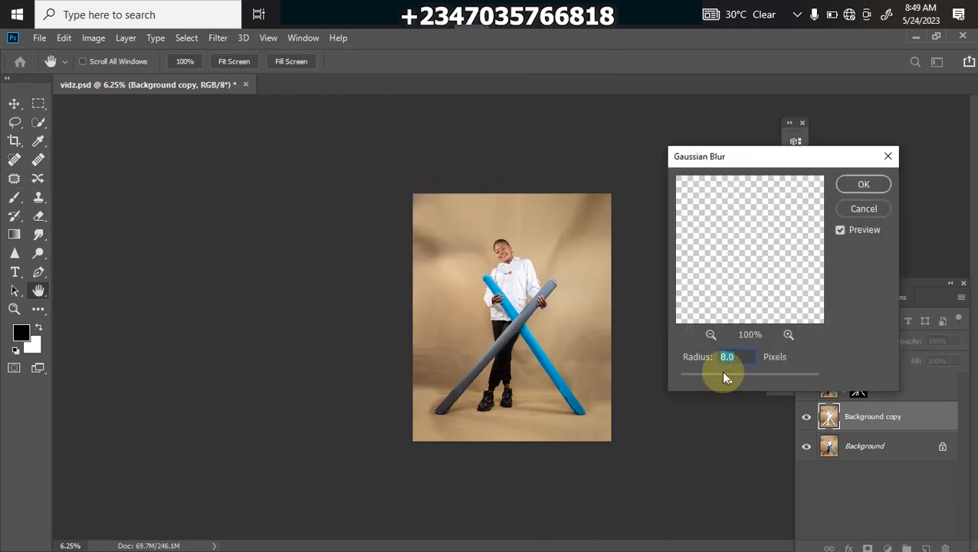
pyautogui.moveTo(770, 367); pyautogui.dragTo(775, 379)
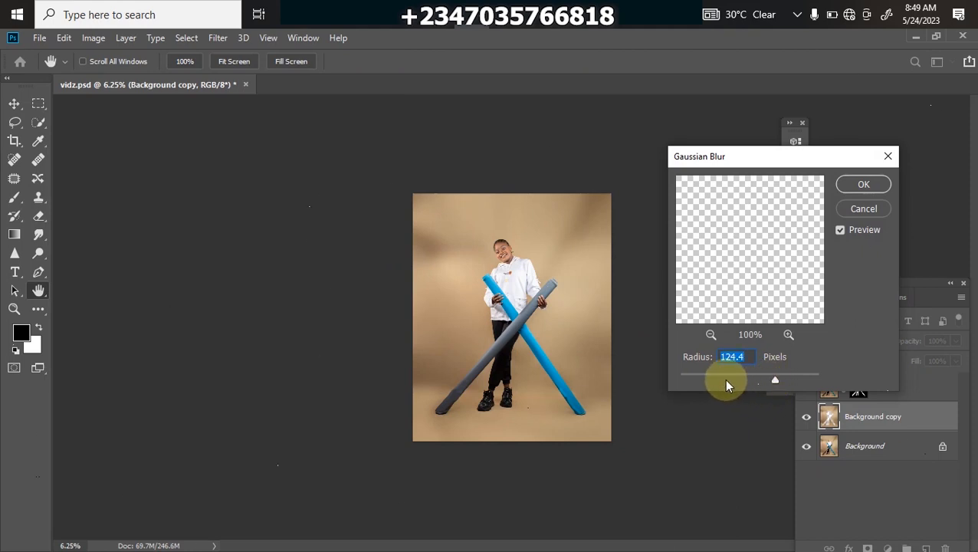
pyautogui.press('Return')
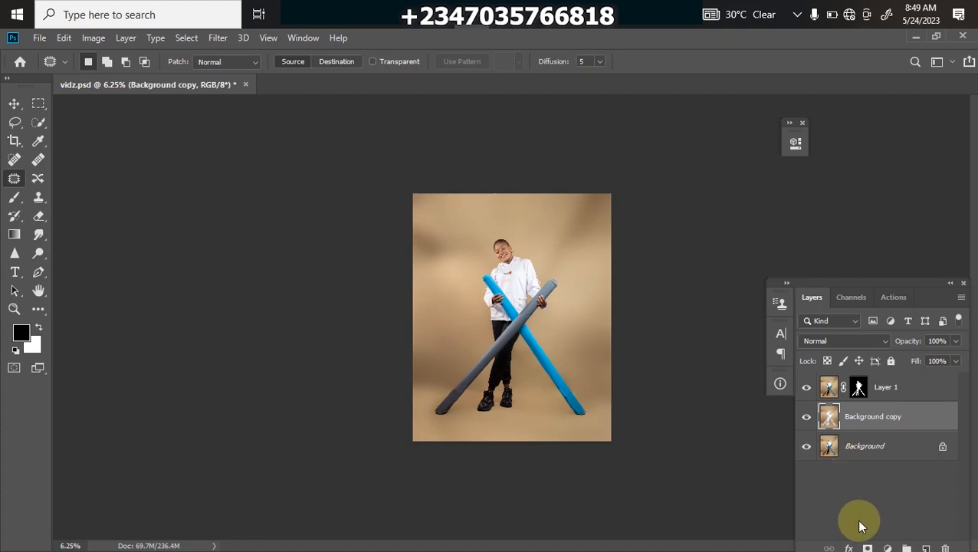
# Step: Add a white layer mask to the Background copy layer and make it the active target
pyautogui.click(867, 547)
pyautogui.press('x')
pyautogui.click(859, 417)
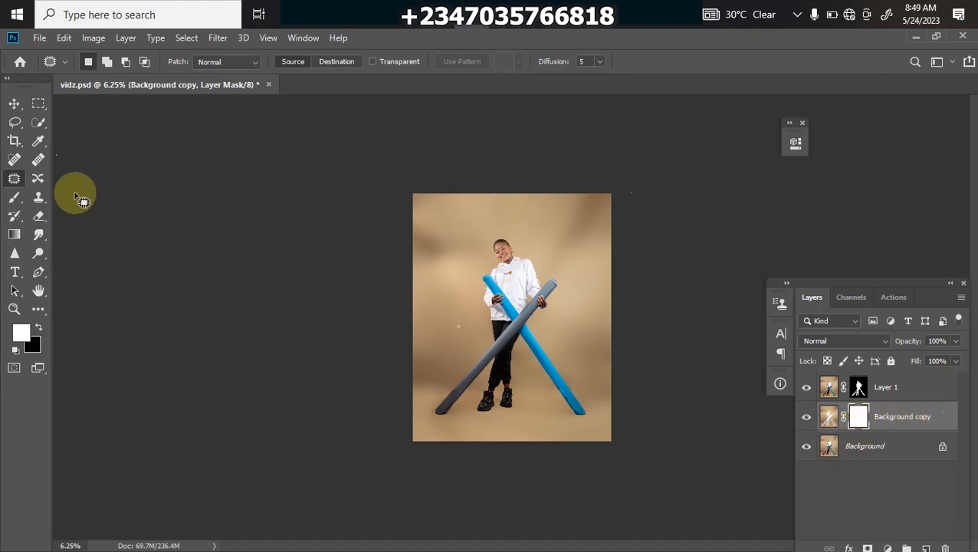
# Step: Paint the Background copy mask with a soft black brush at 50% opacity over the floor around the shoes and roll ends
pyautogui.click(14, 197)
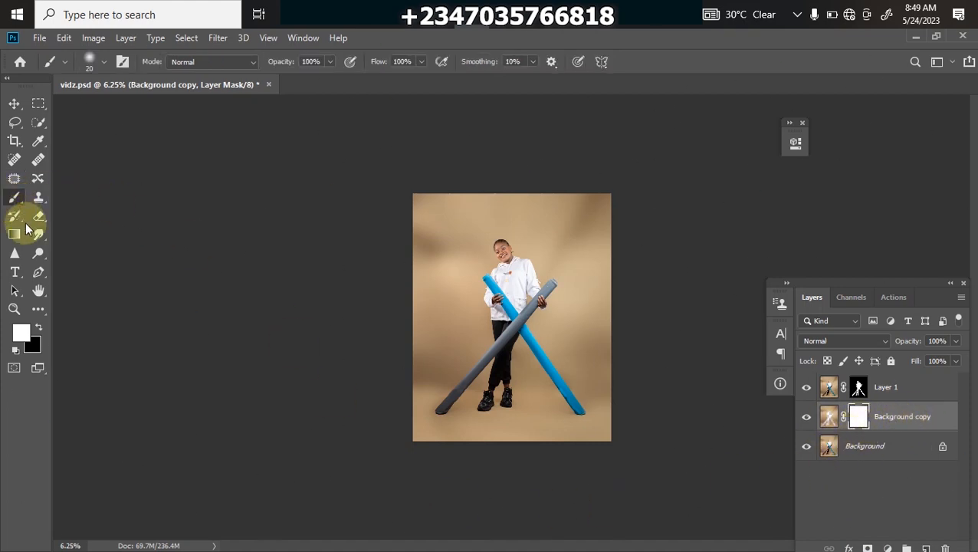
pyautogui.click(39, 329)
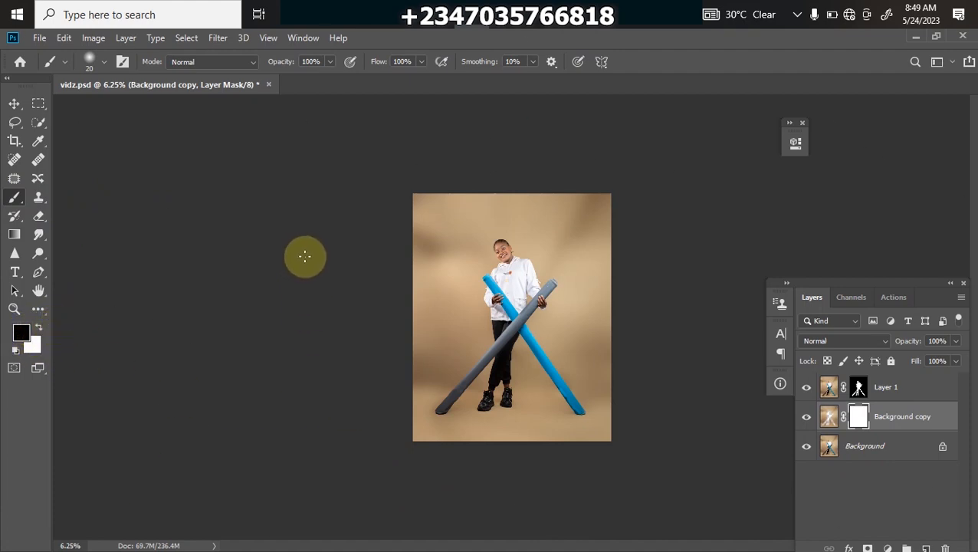
pyautogui.press(']')
pyautogui.press(']')
pyautogui.press(']')
pyautogui.press(']')
pyautogui.press(']')
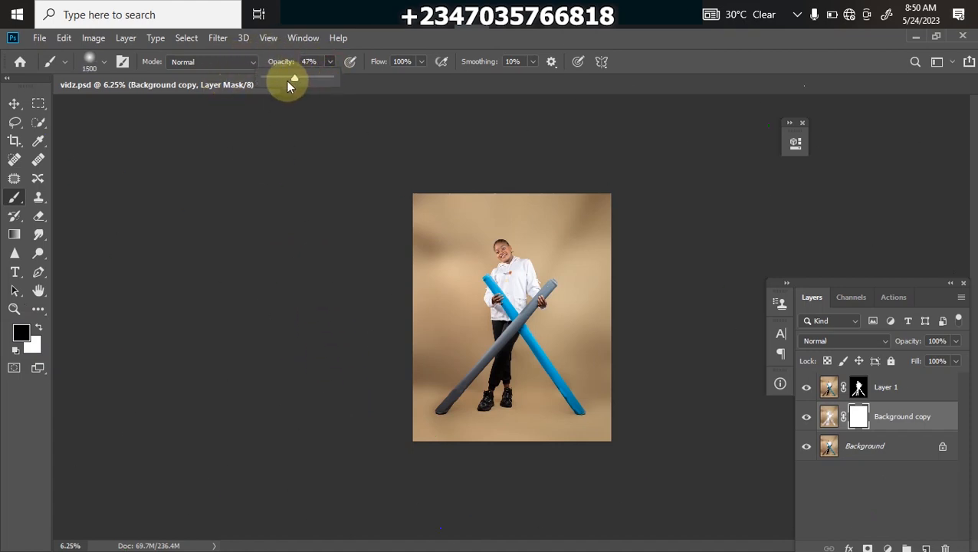
pyautogui.click(469, 382)
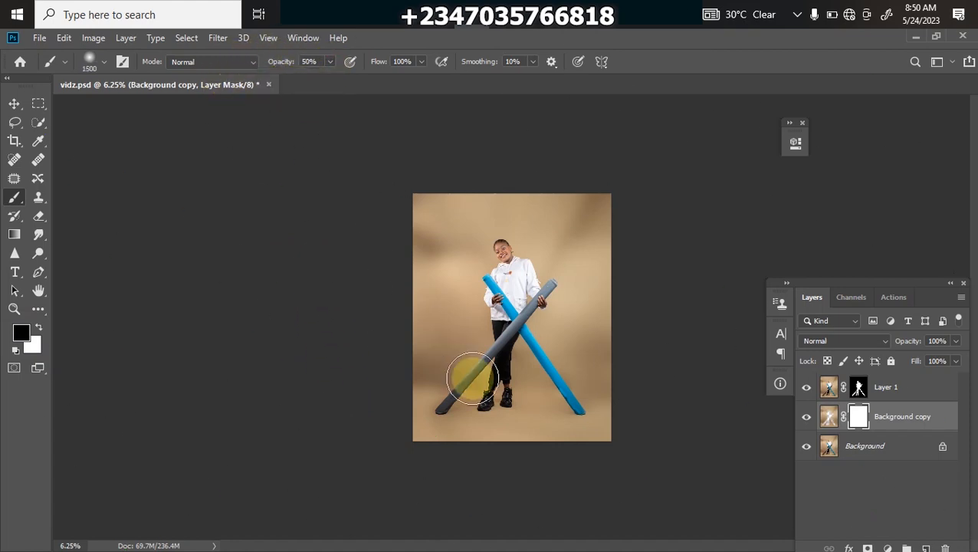
pyautogui.press('[')
pyautogui.moveTo(460, 411)
pyautogui.mouseDown()
pyautogui.moveTo(559, 406)
pyautogui.moveTo(480, 406)
pyautogui.mouseUp()
pyautogui.press('[')
pyautogui.press('[')
pyautogui.press('[')
pyautogui.moveTo(574, 405)
pyautogui.mouseDown()
pyautogui.moveTo(444, 408)
pyautogui.moveTo(557, 413)
pyautogui.moveTo(472, 411)
pyautogui.moveTo(540, 413)
pyautogui.moveTo(510, 408)
pyautogui.mouseUp()
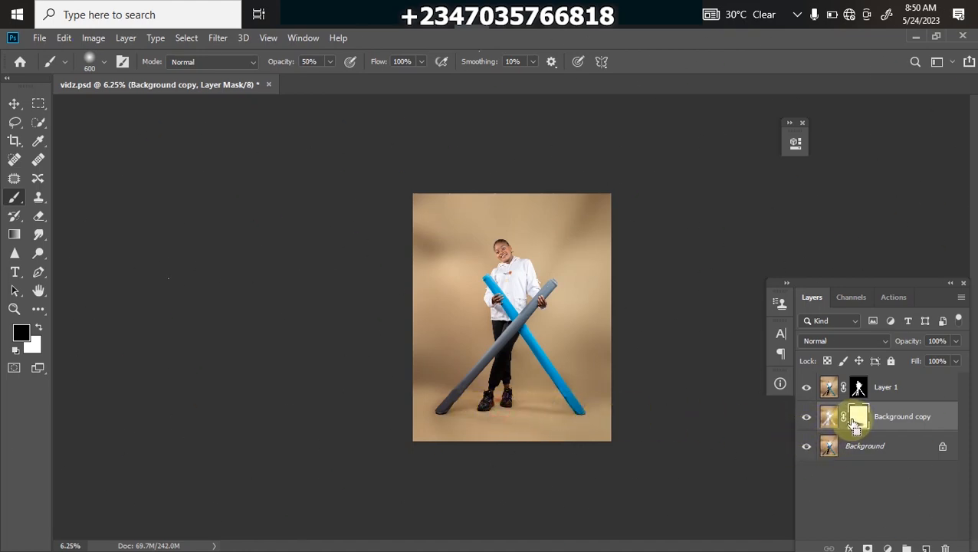
# Step: Create an empty layer above Background copy and set the foreground colour to tan #bba380 sampled from the backdrop beside the subject
pyautogui.hotkey('ctrl', '-')
pyautogui.hotkey('ctrl', '+')
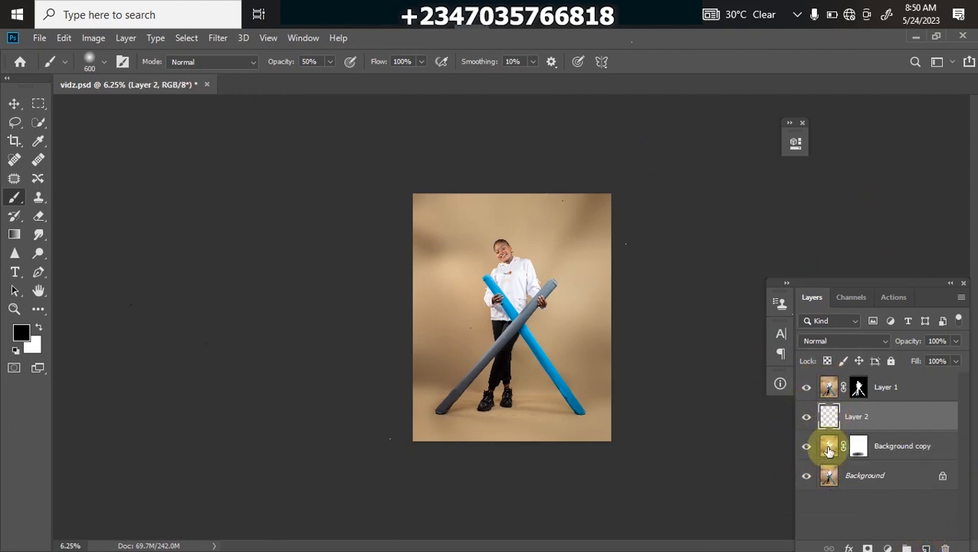
pyautogui.click(23, 340)
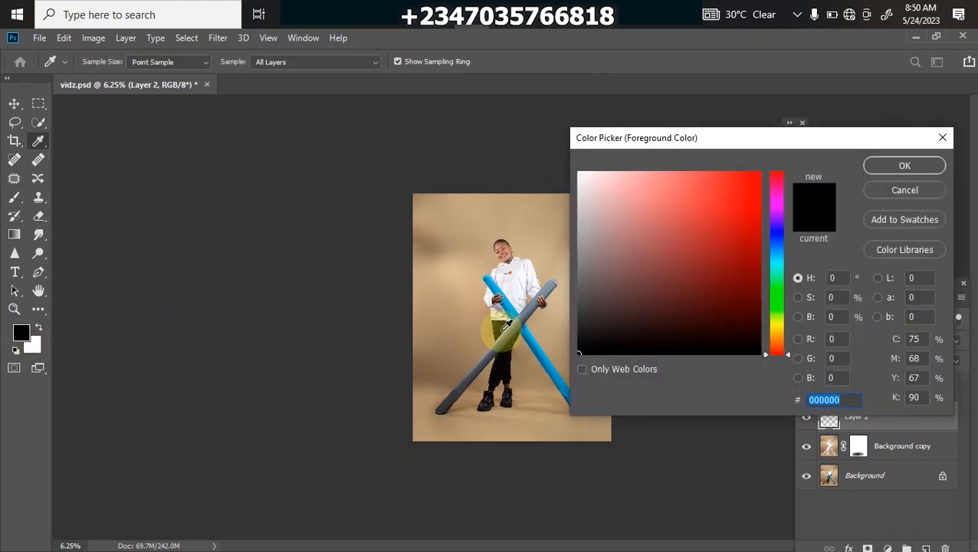
pyautogui.moveTo(480, 281); pyautogui.dragTo(434, 289)
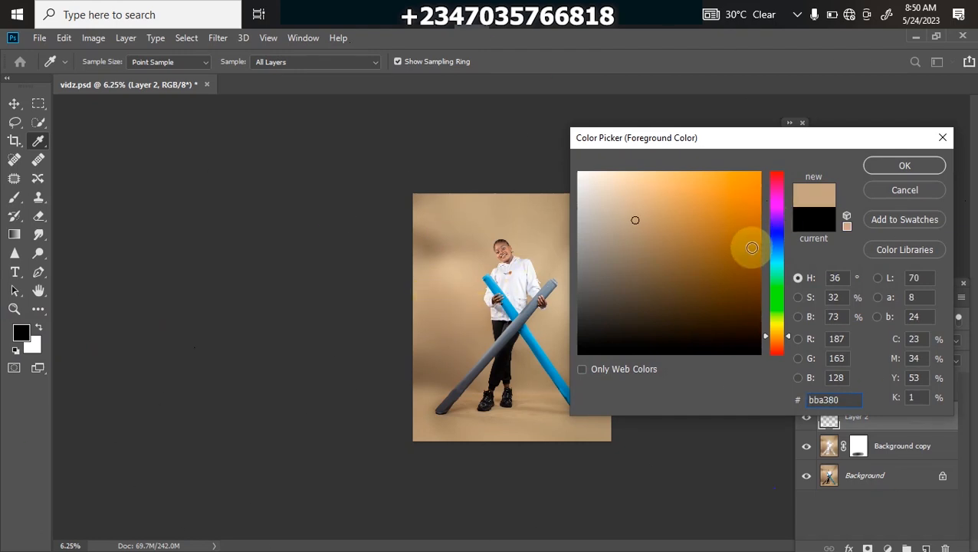
pyautogui.press('Return')
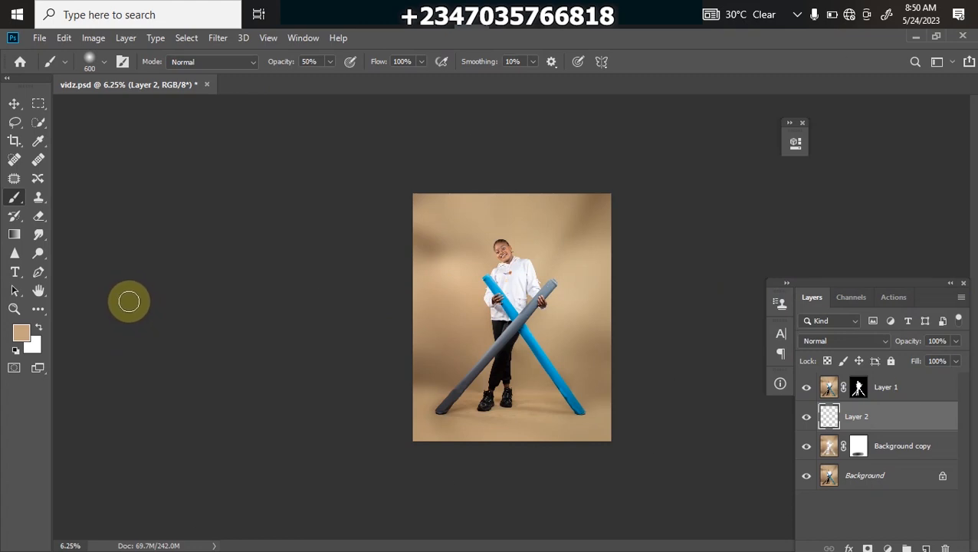
# Step: Apply linear tan-to-transparent gradients on Layer 2 inward from the photo's top, left and right sides to even out the backdrop
pyautogui.click(15, 235)
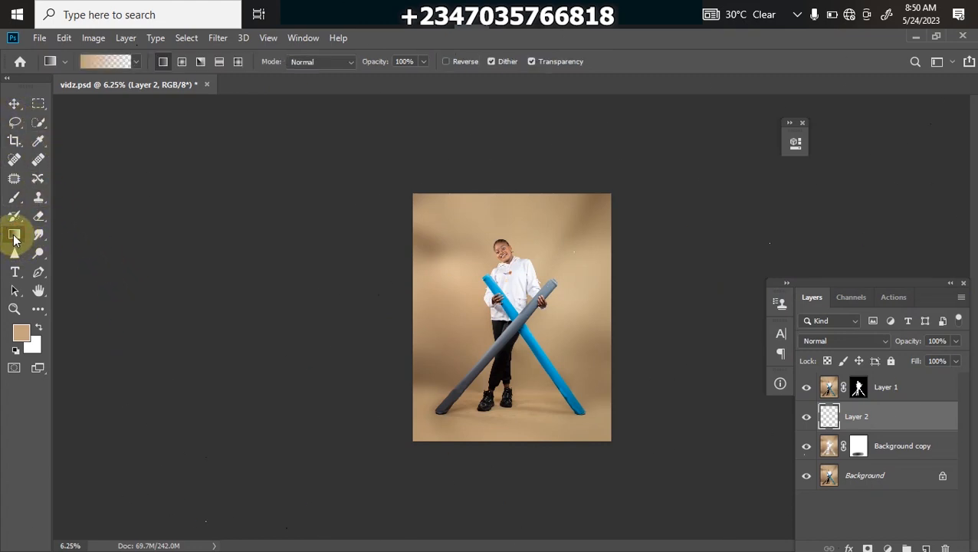
pyautogui.click(162, 61)
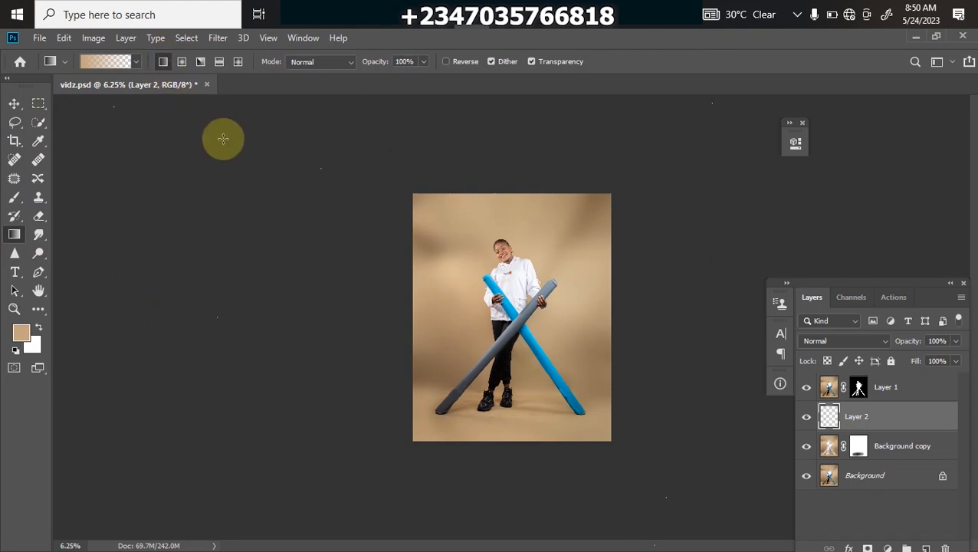
pyautogui.moveTo(490, 129); pyautogui.dragTo(480, 416)
pyautogui.moveTo(352, 260); pyautogui.dragTo(448, 328)
pyautogui.moveTo(646, 299); pyautogui.dragTo(552, 383)
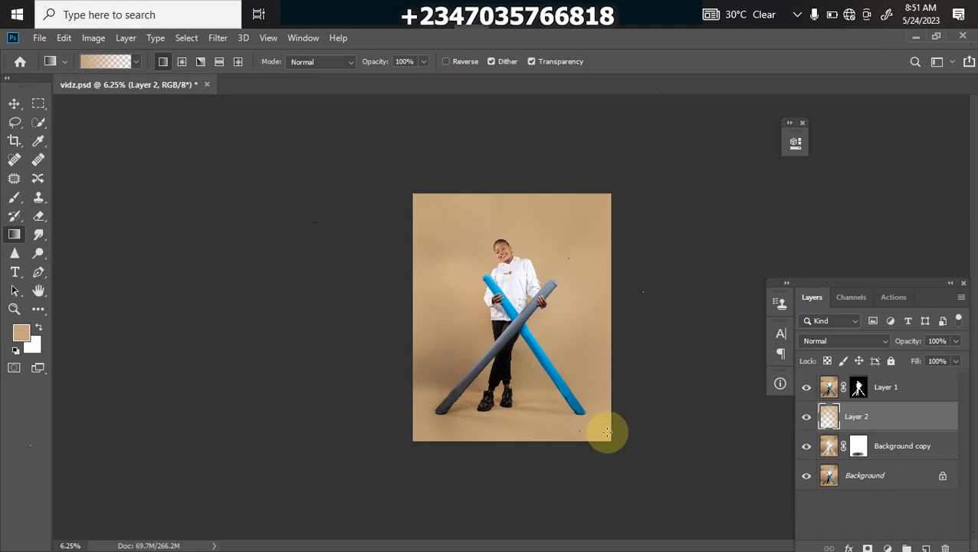
# Step: Mask Layer 2 with black-to-transparent gradients rising from the photo's bottom edge, and compare the result with the layer hidden and shown
pyautogui.click(868, 548)
pyautogui.moveTo(618, 465); pyautogui.dragTo(608, 384)
pyautogui.moveTo(588, 458); pyautogui.dragTo(590, 400)
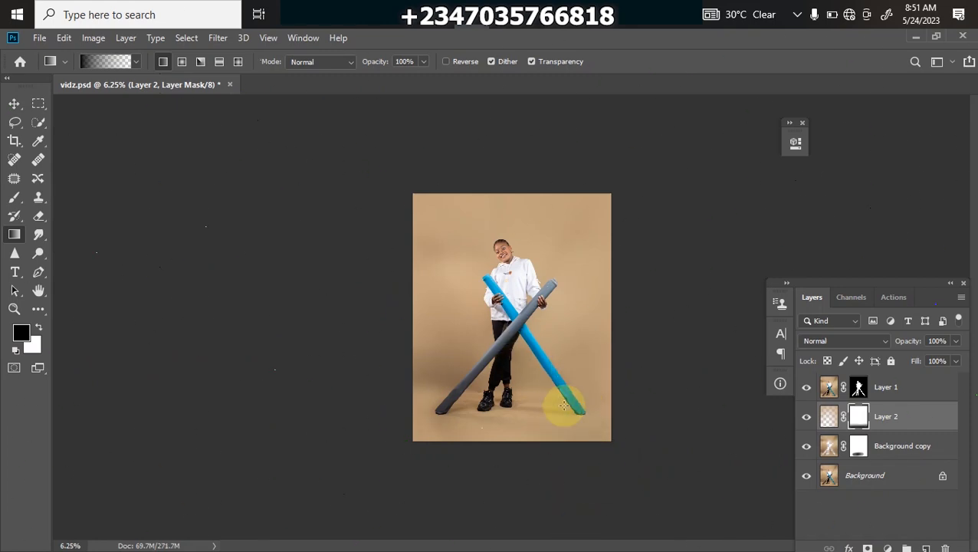
pyautogui.click(805, 418)
pyautogui.click(805, 418)
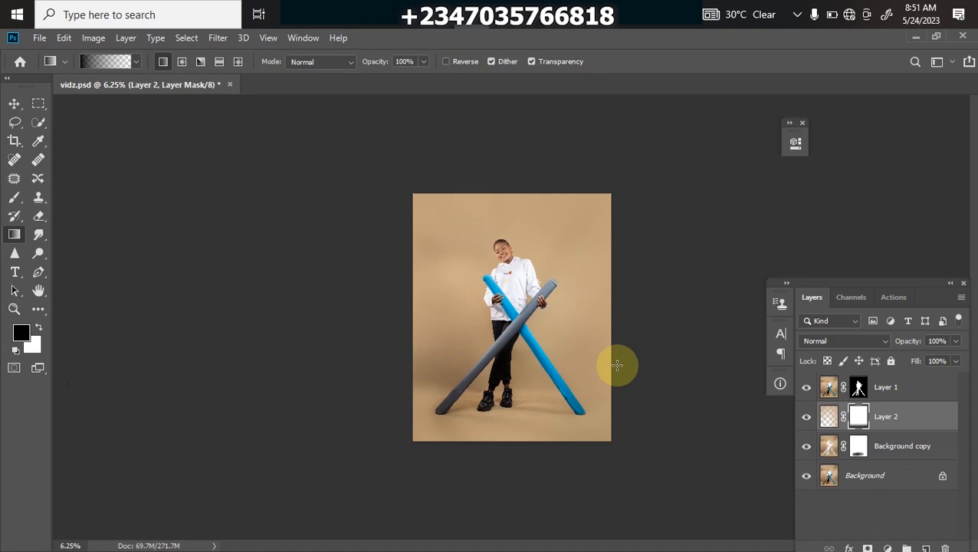
# Step: Make a circular selection around the subject's upper body and brighten it with a Curves adjustment layer, raising input 97 to output 150
pyautogui.click(38, 103)
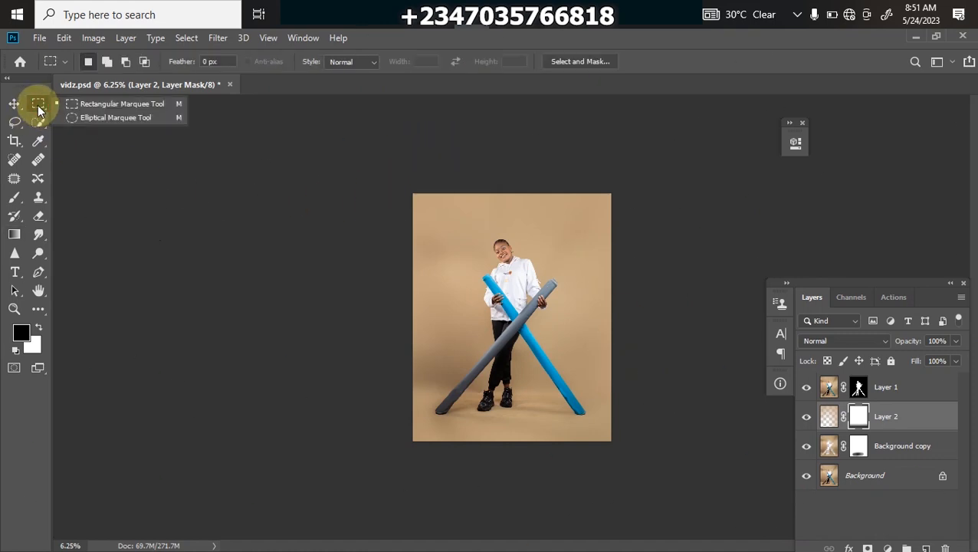
pyautogui.click(107, 117)
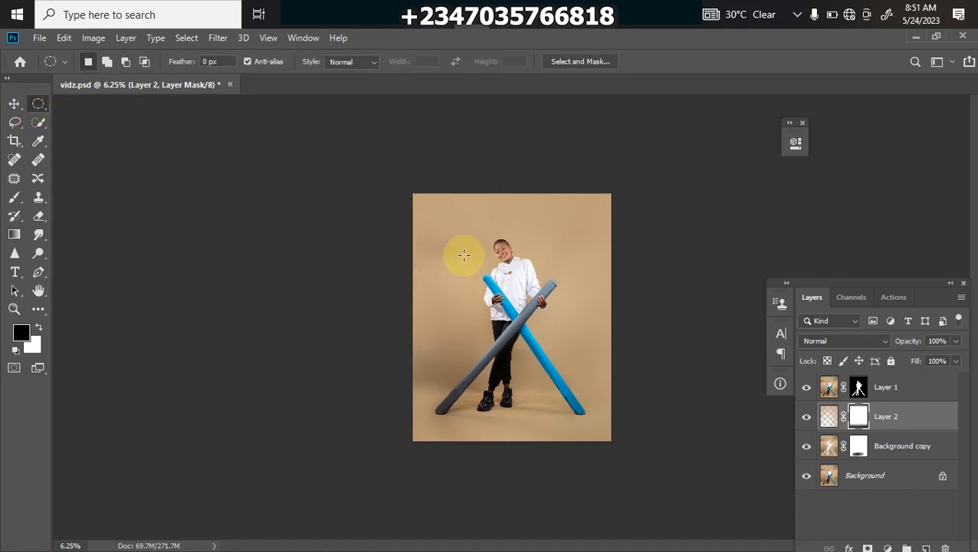
pyautogui.moveTo(473, 253); pyautogui.dragTo(603, 381)
pyautogui.moveTo(522, 300); pyautogui.dragTo(496, 287)
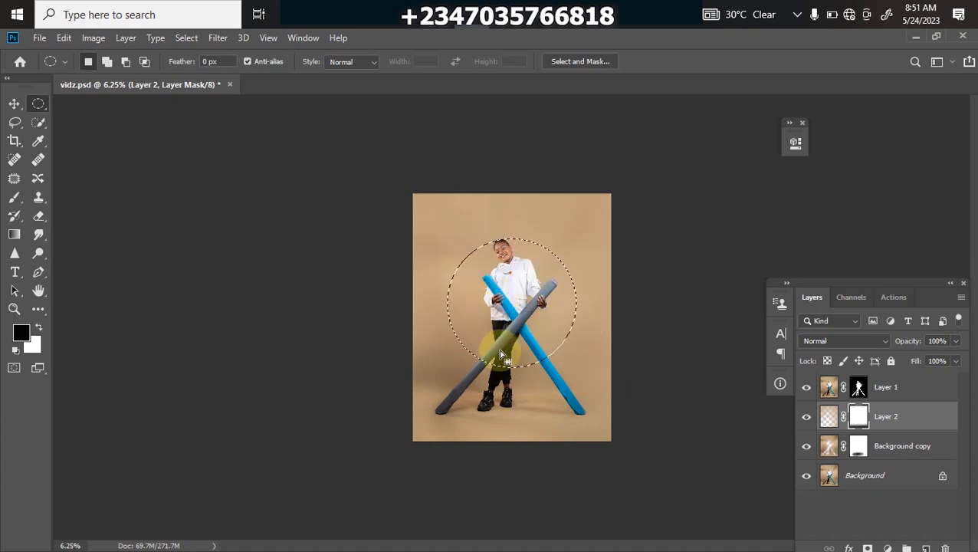
pyautogui.click(887, 546)
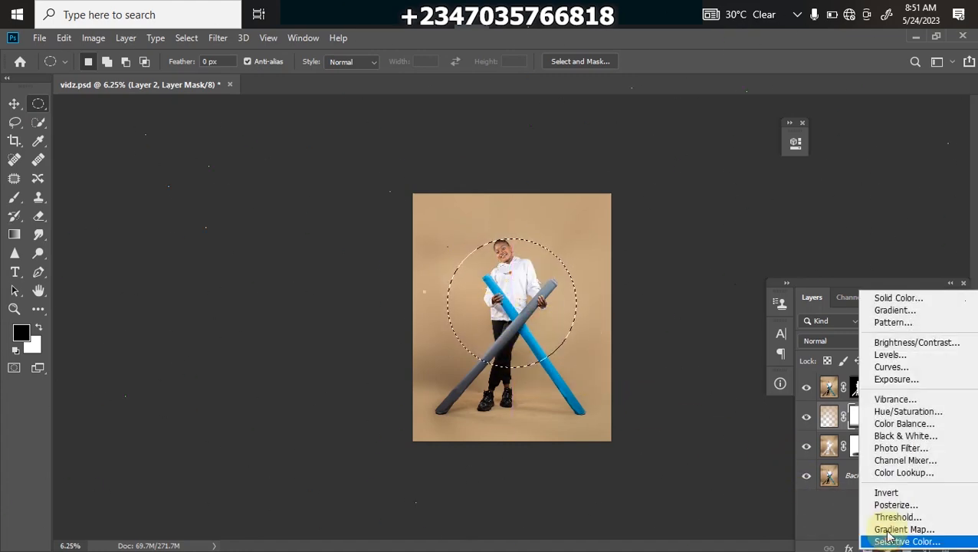
pyautogui.click(889, 376)
pyautogui.moveTo(694, 277); pyautogui.dragTo(687, 265)
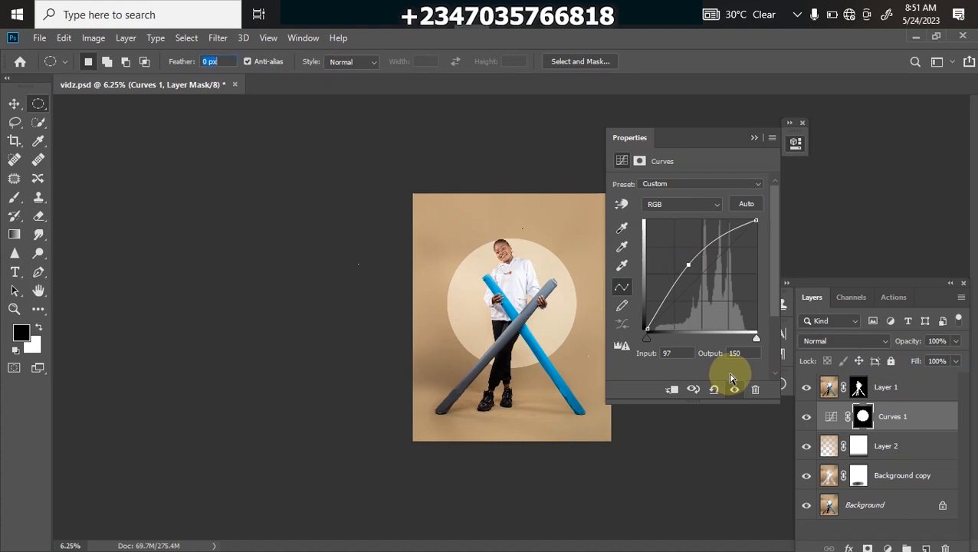
# Step: Feather the Curves mask to about 618.4 px and compare the backdrop glow with the adjustment hidden and shown
pyautogui.click(864, 417)
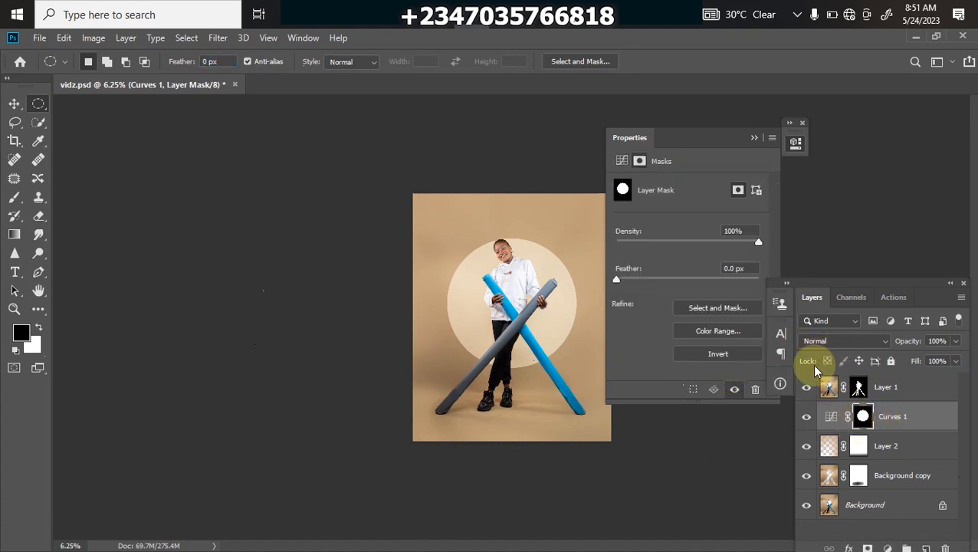
pyautogui.click(739, 273)
pyautogui.moveTo(741, 282); pyautogui.dragTo(748, 281)
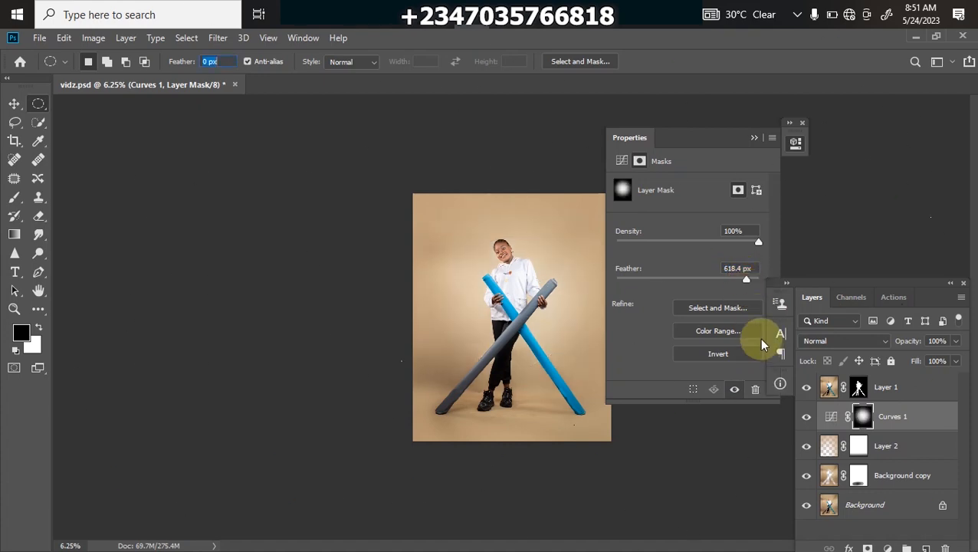
pyautogui.click(806, 417)
pyautogui.click(806, 418)
pyautogui.click(806, 418)
pyautogui.click(805, 418)
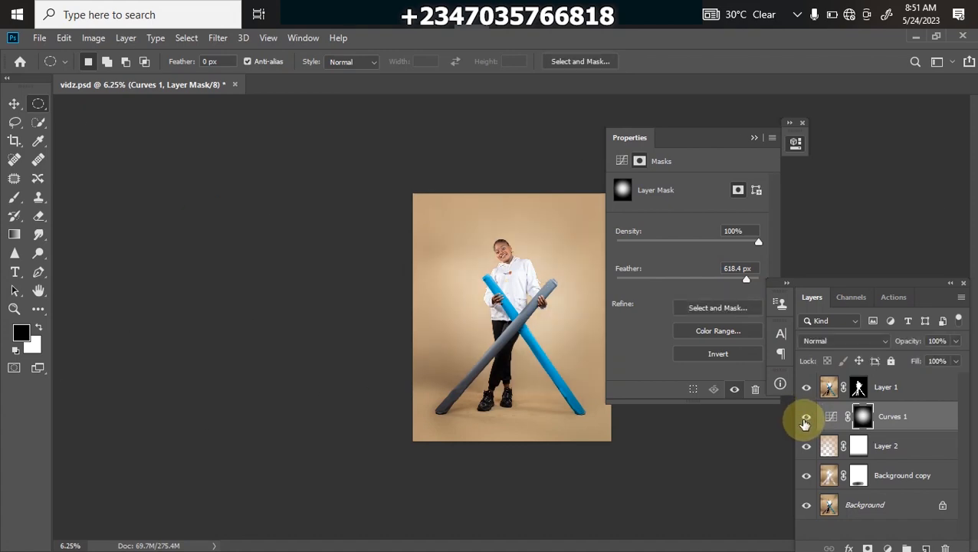
pyautogui.click(806, 418)
pyautogui.click(806, 419)
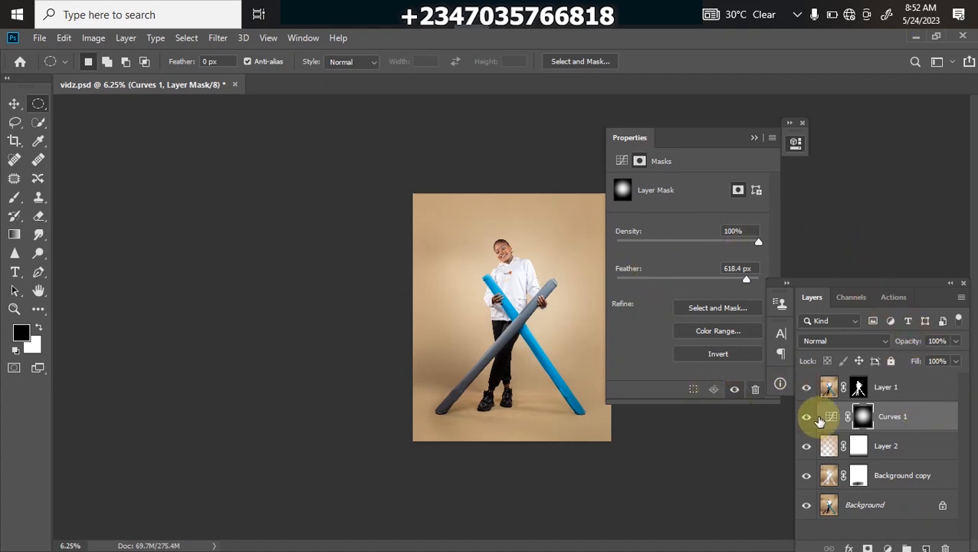
# Step: Recolour the backdrop green with a Hue/Saturation adjustment layer set to hue +27 and saturation -18
pyautogui.click(887, 548)
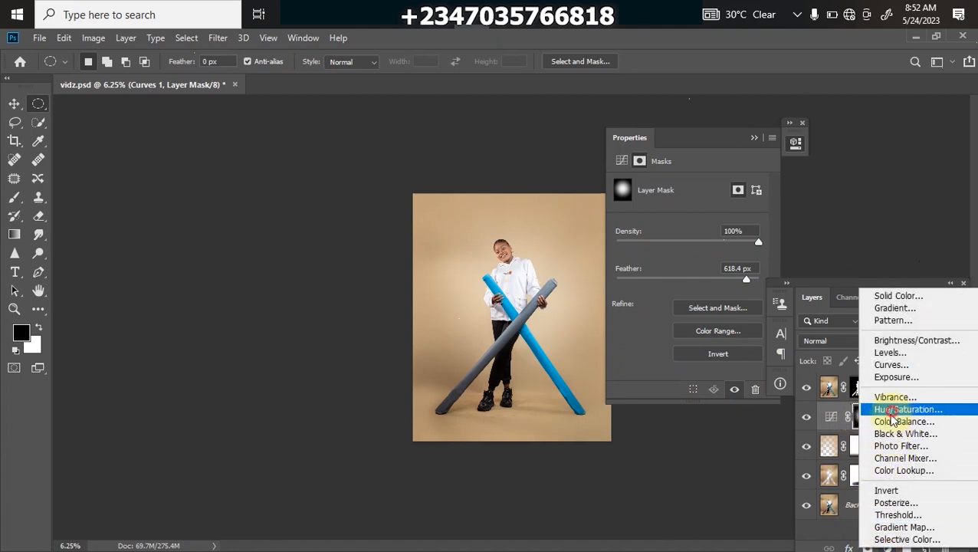
pyautogui.click(891, 410)
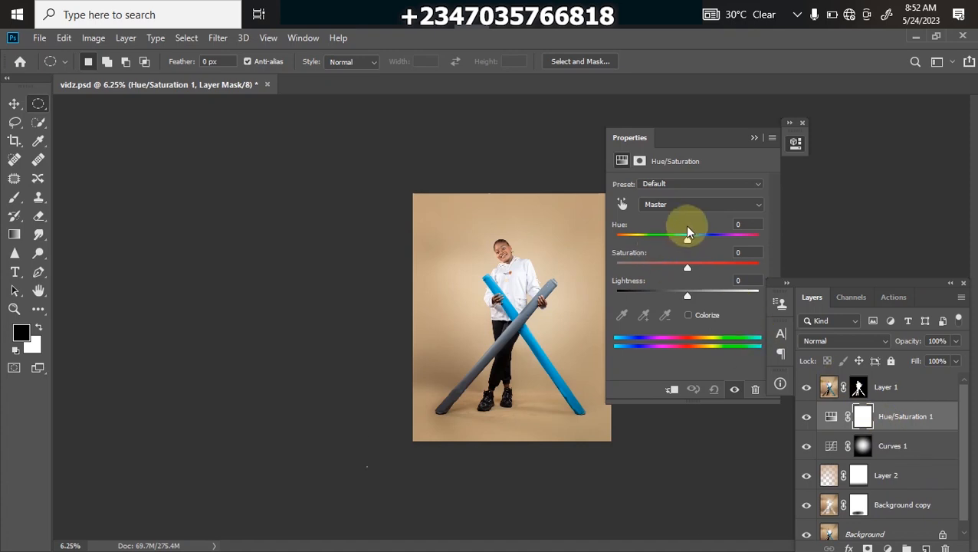
pyautogui.moveTo(694, 241); pyautogui.dragTo(707, 241)
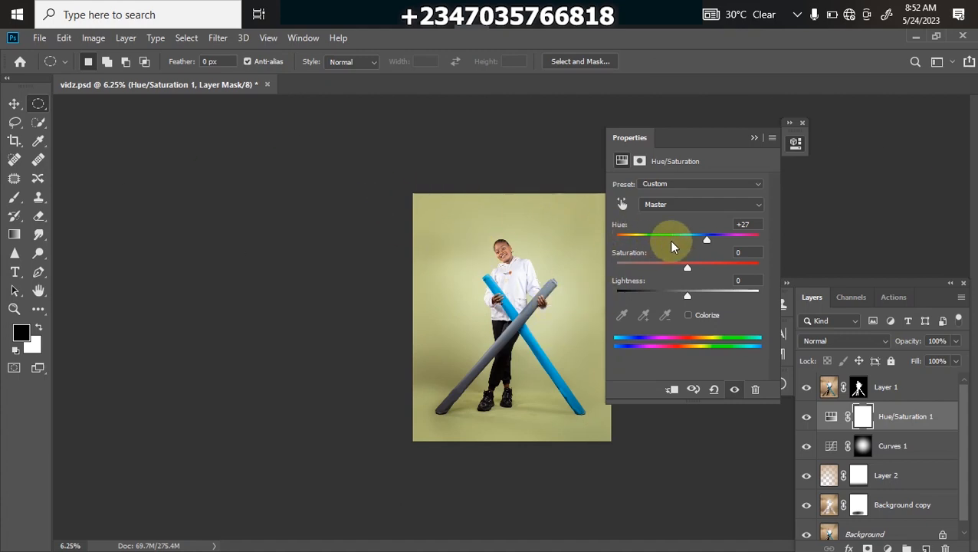
pyautogui.moveTo(682, 268); pyautogui.dragTo(675, 270)
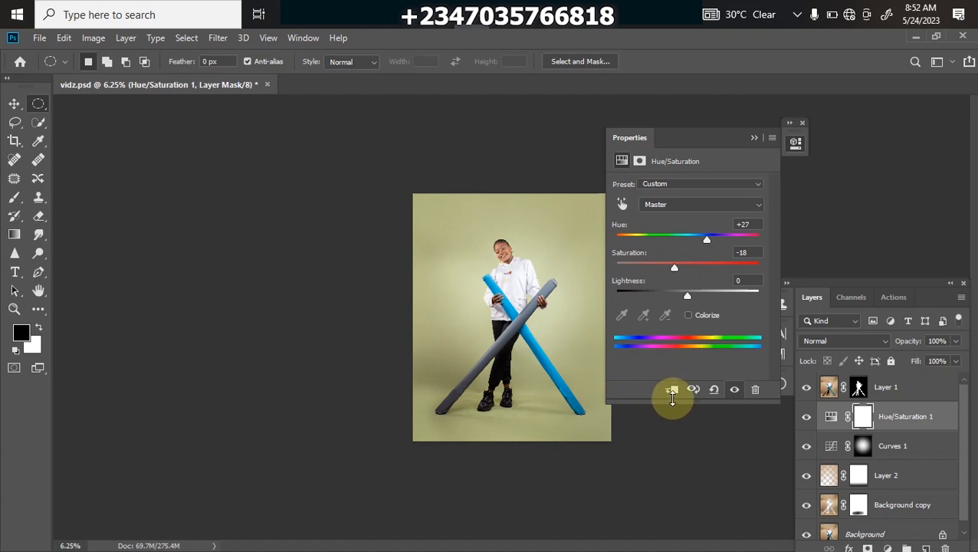
pyautogui.click(754, 138)
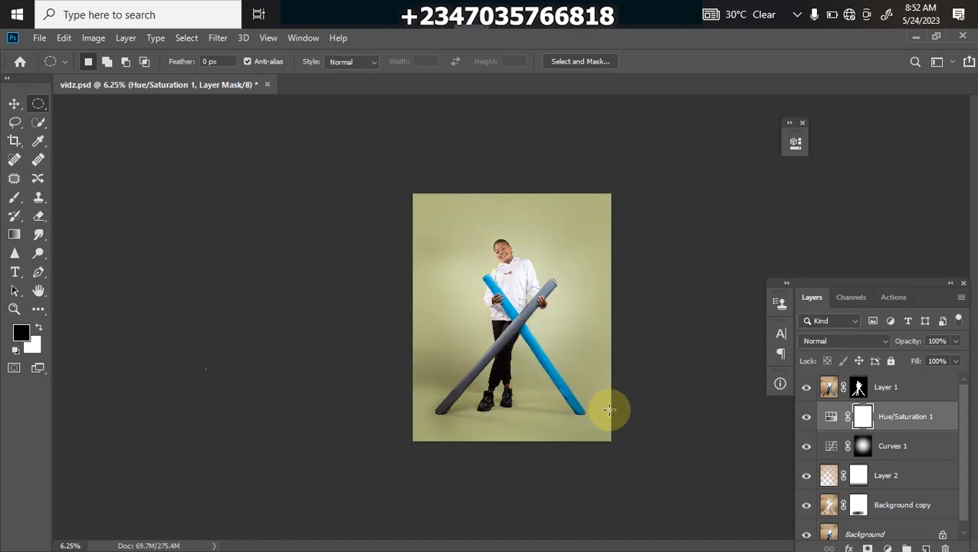
# Step: On Layer 1, select the straight section of the grey roll below the crossing with the Polygonal Lasso, stopping short of its floor end
pyautogui.click(835, 388)
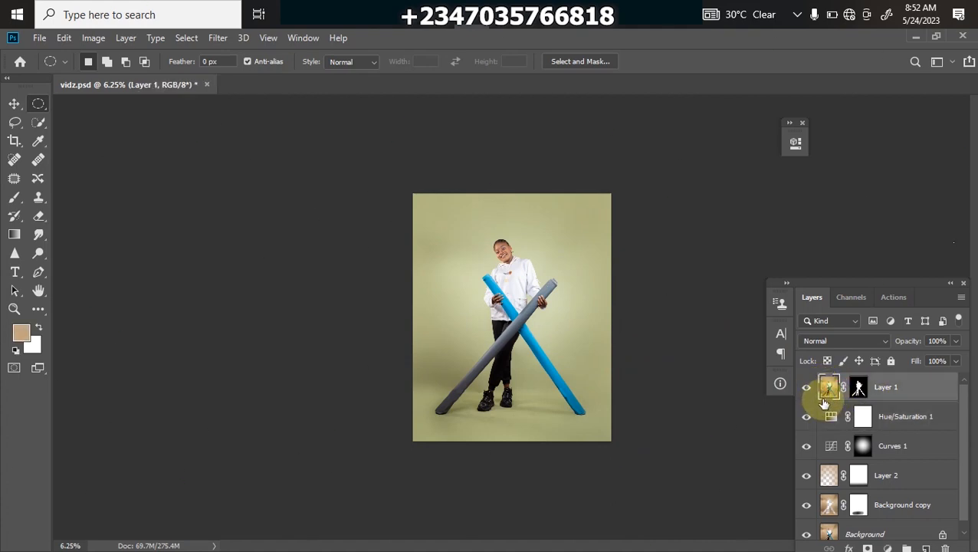
pyautogui.hotkey('ctrl', '+')
pyautogui.hotkey('ctrl', '+')
pyautogui.hotkey('ctrl', '+')
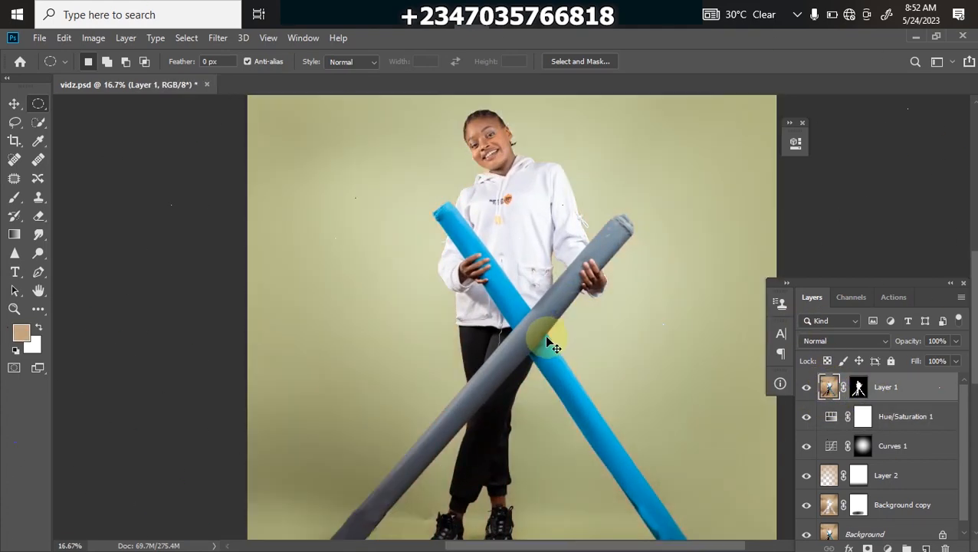
pyautogui.hotkey('ctrl', '+')
pyautogui.moveTo(541, 378); pyautogui.dragTo(535, 213)
pyautogui.moveTo(523, 353); pyautogui.dragTo(524, 308)
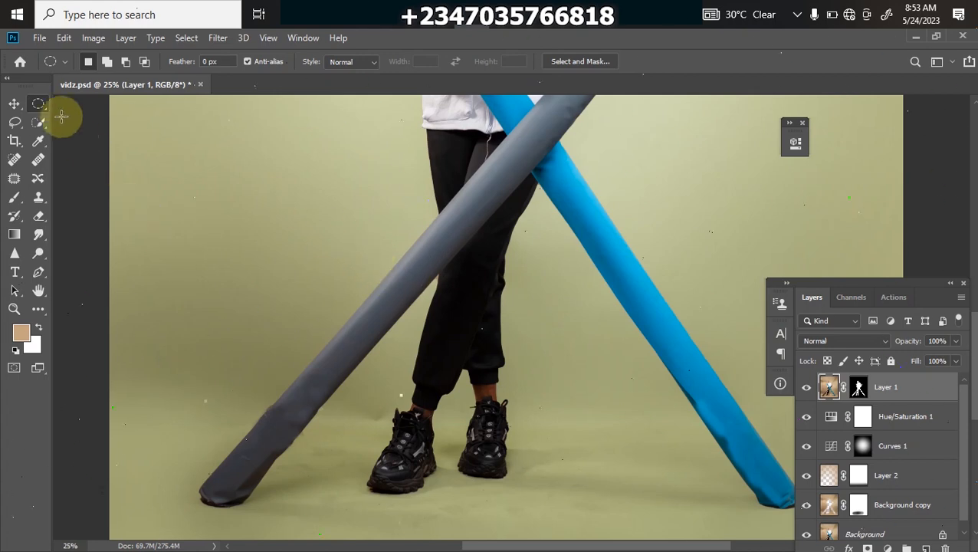
pyautogui.rightClick(16, 128)
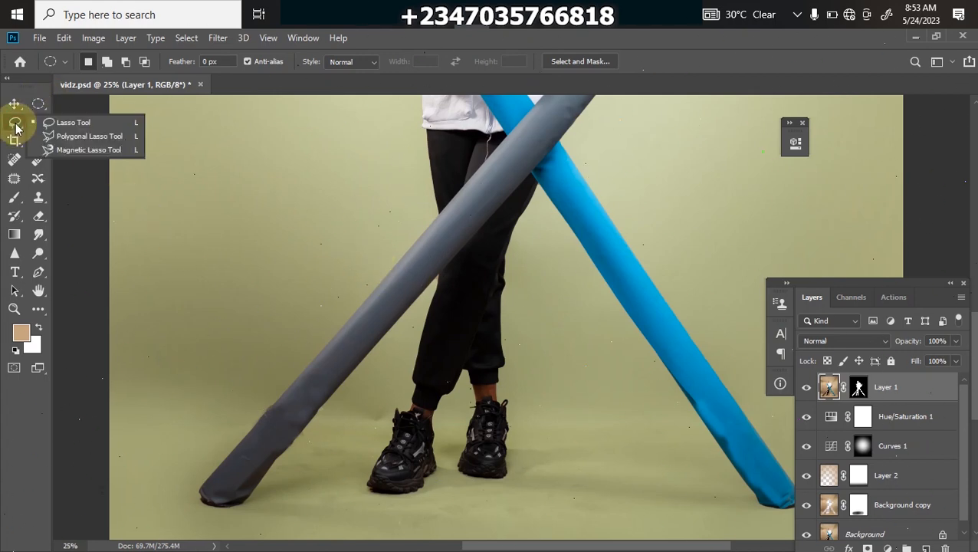
pyautogui.click(77, 136)
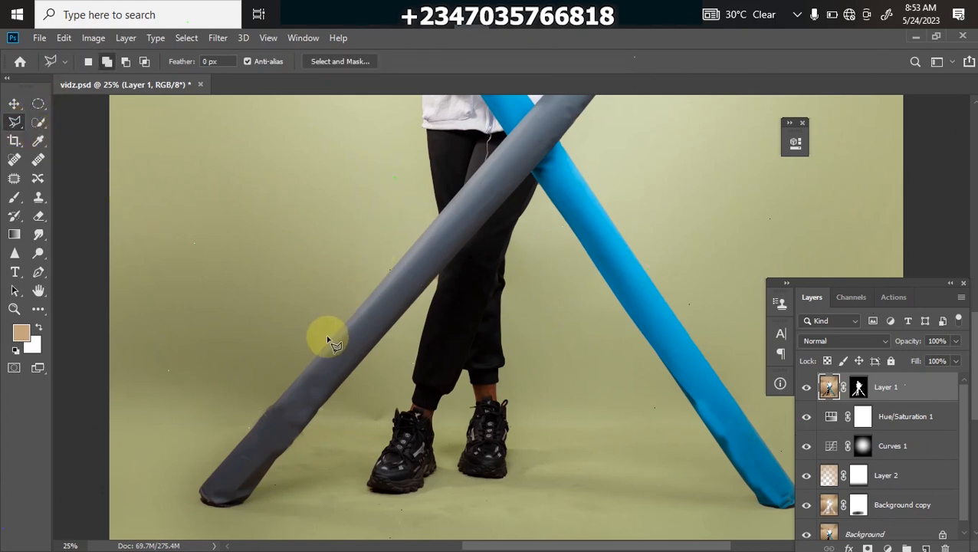
pyautogui.click(288, 388)
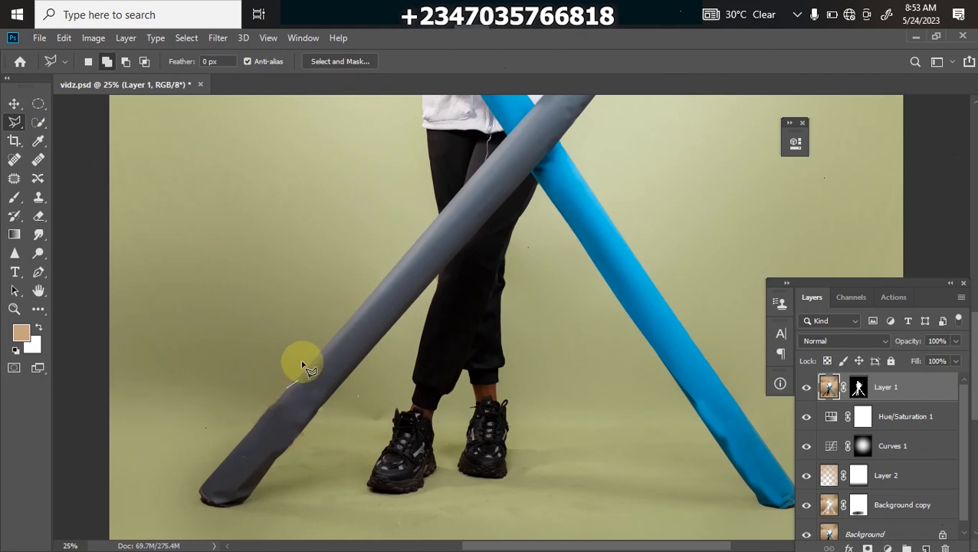
pyautogui.click(505, 139)
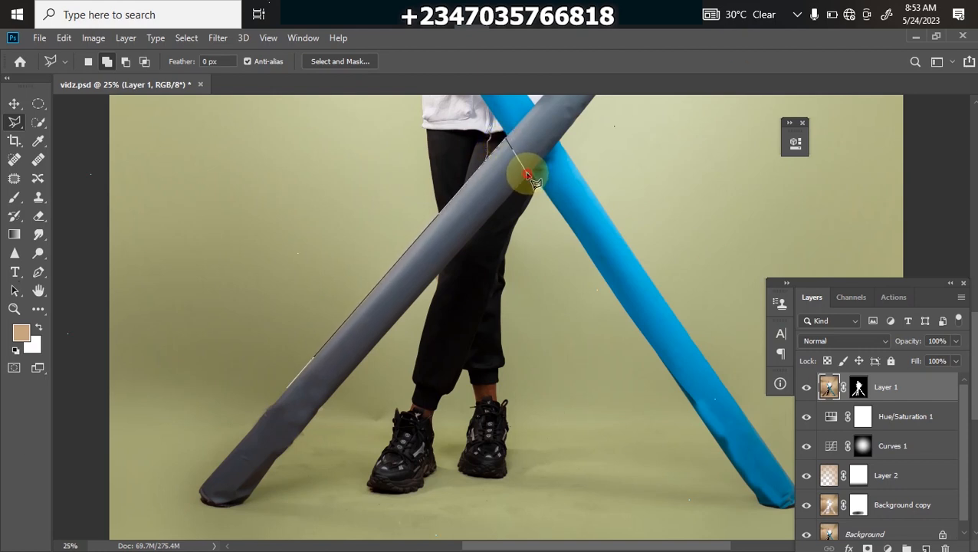
pyautogui.click(529, 176)
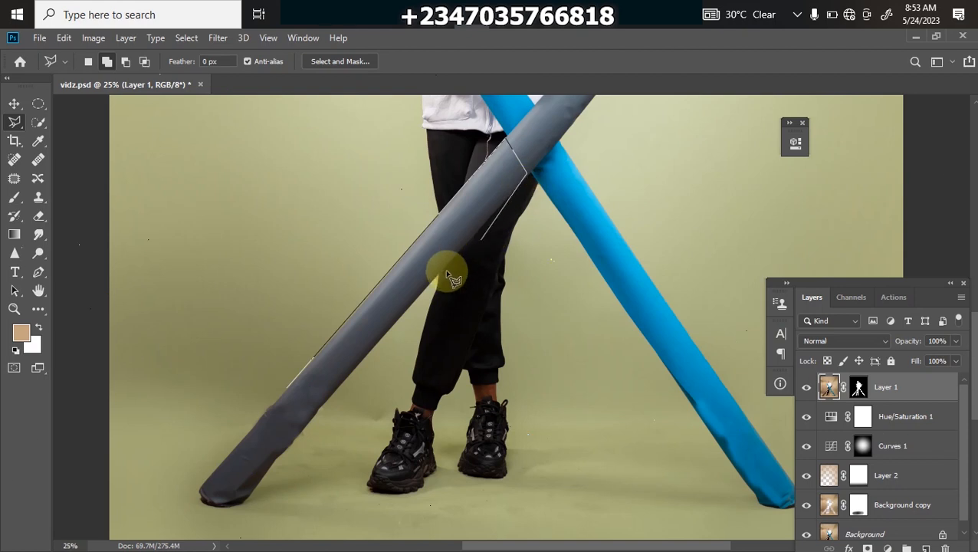
pyautogui.click(293, 442)
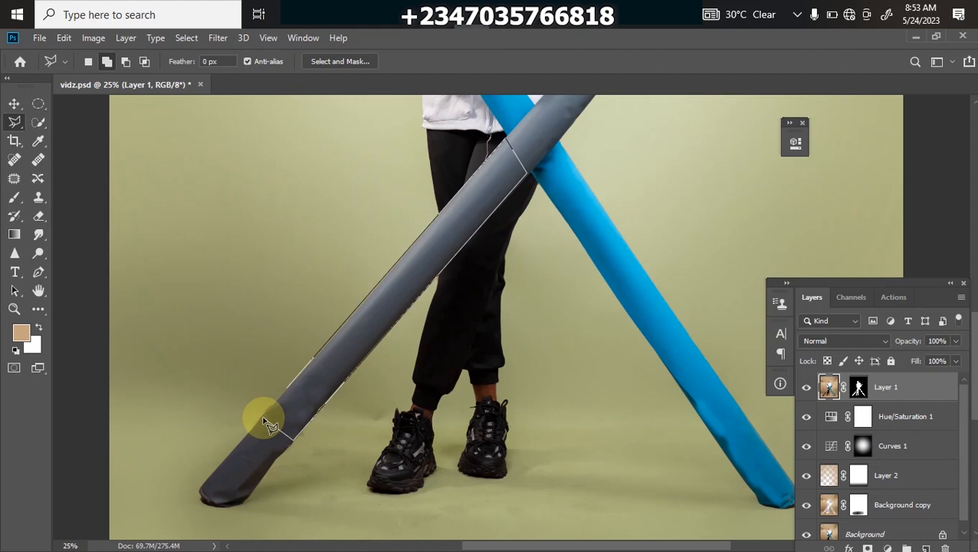
pyautogui.click(288, 389)
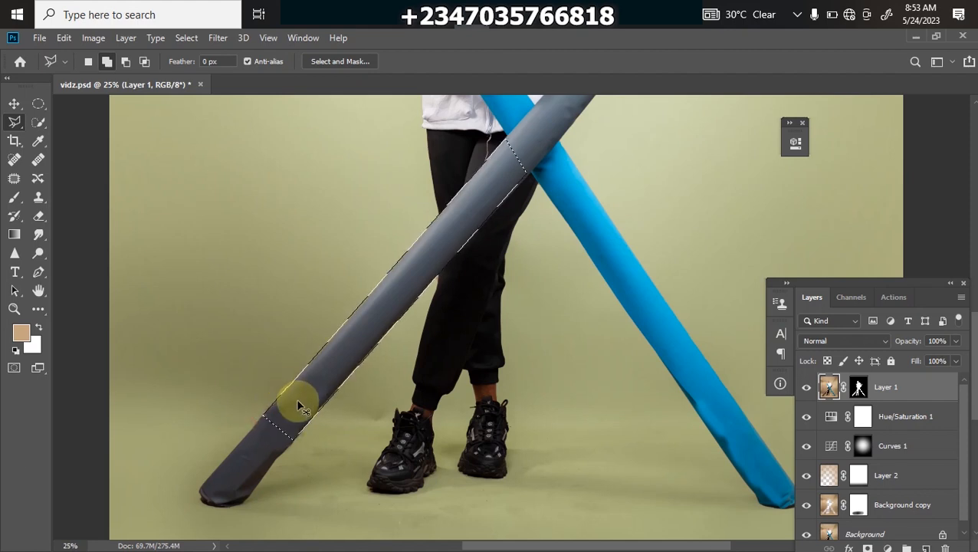
# Step: Copy the selected roll section to a new layer, rotate it about 178.63° and move it to the grey roll's upper end
pyautogui.hotkey('ctrl', '-')
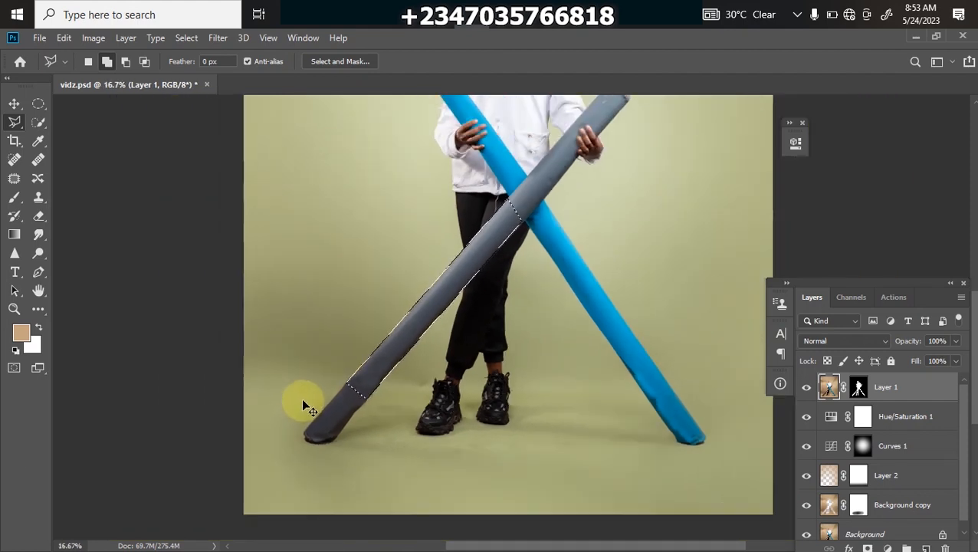
pyautogui.hotkey('ctrl', 'shift', 'alt', 'n')
pyautogui.hotkey('ctrl', '-')
pyautogui.hotkey('ctrl', '-')
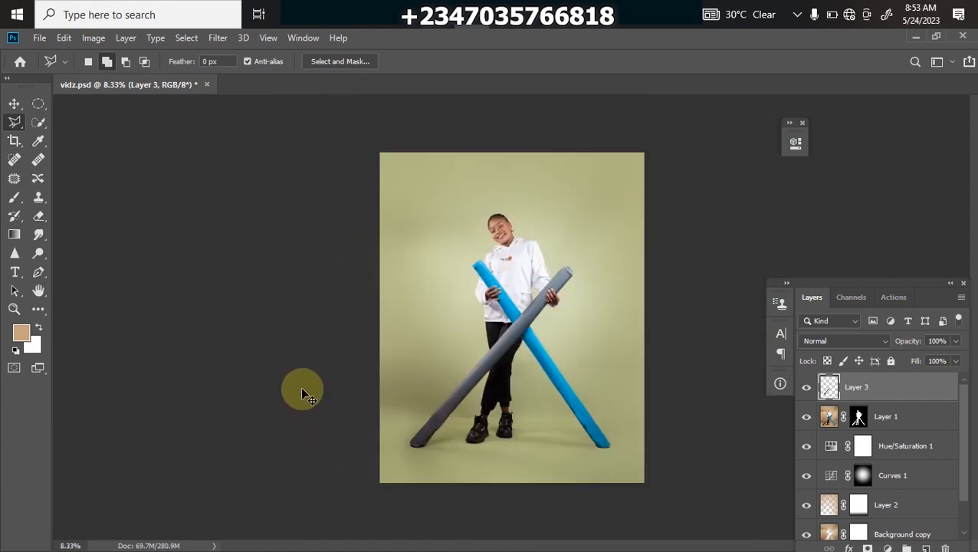
pyautogui.hotkey('ctrl', 't')
pyautogui.moveTo(402, 260); pyautogui.dragTo(518, 441)
pyautogui.moveTo(438, 414); pyautogui.dragTo(585, 277)
pyautogui.moveTo(520, 187); pyautogui.dragTo(532, 150)
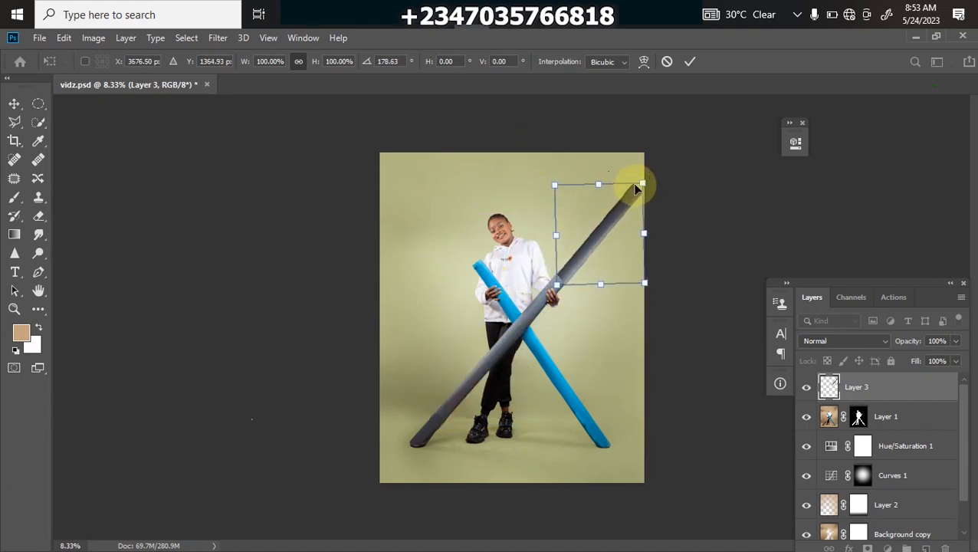
# Step: Scale the copied roll section to about 119.22% so it runs past the photo's edge, and nudge it toward the original roll
pyautogui.moveTo(643, 184); pyautogui.dragTo(647, 179)
pyautogui.moveTo(651, 175); pyautogui.dragTo(659, 163)
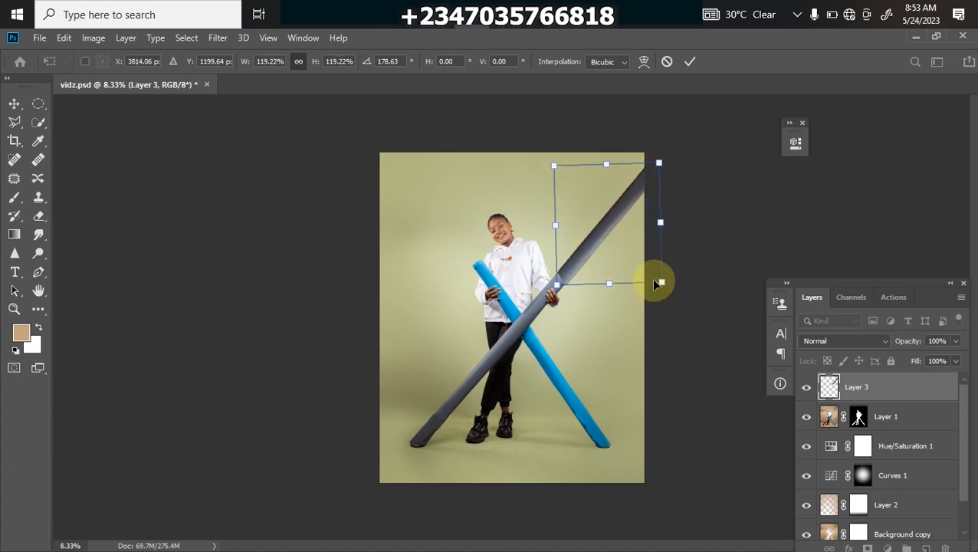
pyautogui.moveTo(611, 253); pyautogui.dragTo(606, 246)
pyautogui.press('Left')
pyautogui.press('Down')
pyautogui.press('Left')
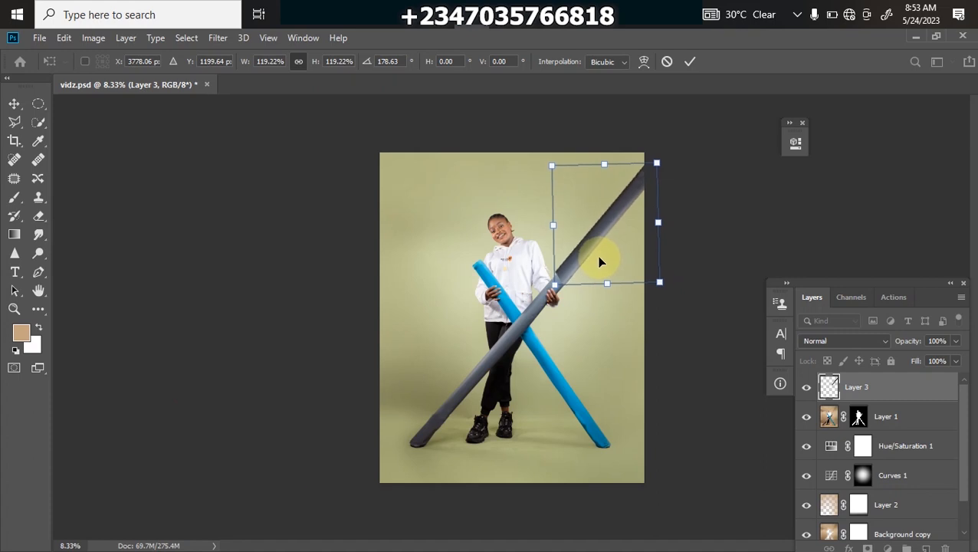
# Step: Fine-tune the copied section's rotation to about 179.48°, nudge it into line with the grey roll above the hand, and apply the transform
pyautogui.hotkey('ctrl', '+')
pyautogui.hotkey('ctrl', '+')
pyautogui.hotkey('ctrl', '+')
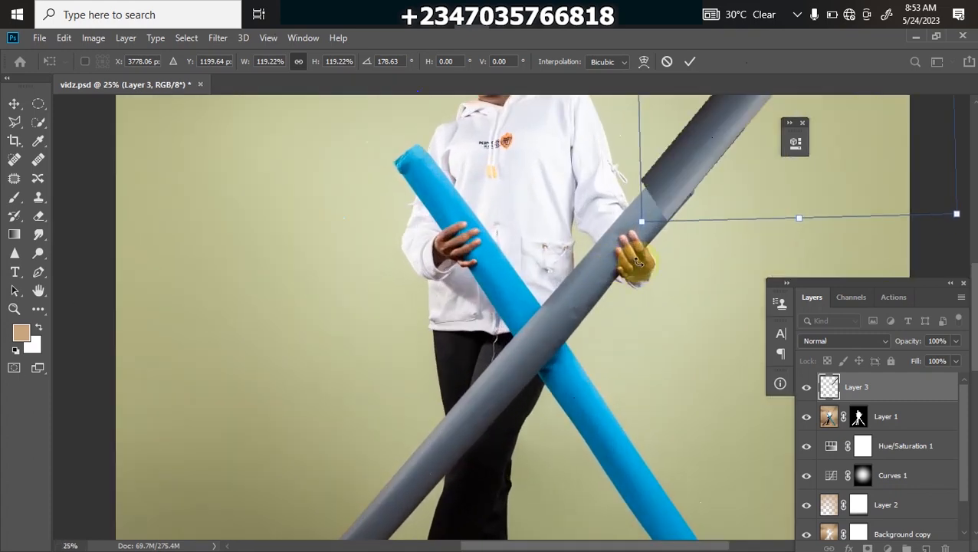
pyautogui.moveTo(639, 318); pyautogui.dragTo(524, 384)
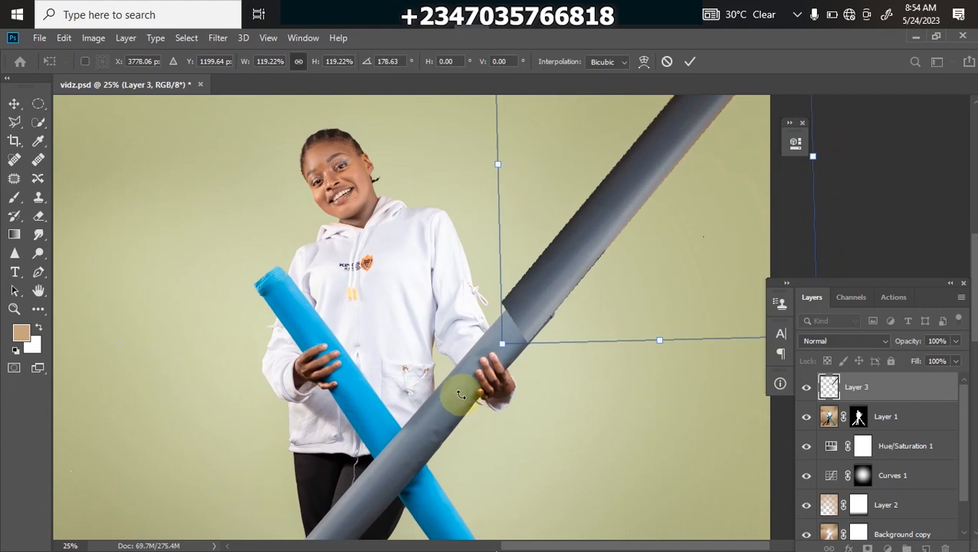
pyautogui.moveTo(464, 391); pyautogui.dragTo(460, 386)
pyautogui.press('Right')
pyautogui.press('Right')
pyautogui.press('Right')
pyautogui.press('Right')
pyautogui.press('Right')
pyautogui.press('Right')
pyautogui.press('Down')
pyautogui.press('Left')
pyautogui.press('Left')
pyautogui.press('Left')
pyautogui.press('Down')
pyautogui.press('Down')
pyautogui.press('Down')
pyautogui.press('Left')
pyautogui.press('Down')
pyautogui.press('Down')
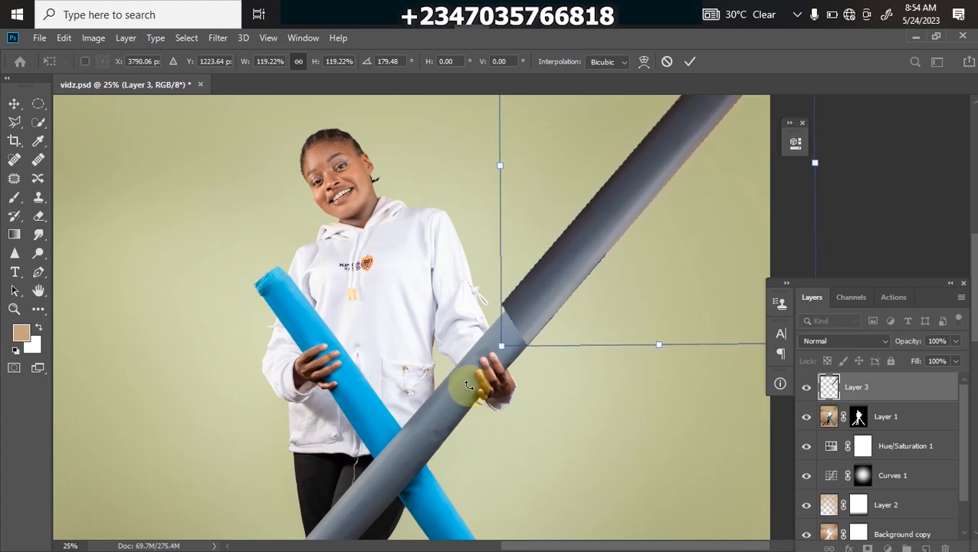
pyautogui.press('Return')
# Step: Examine the extended grey roll and the seam above the subject's hand in the whole photo and close up
pyautogui.press('l')
pyautogui.hotkey('ctrl', '-')
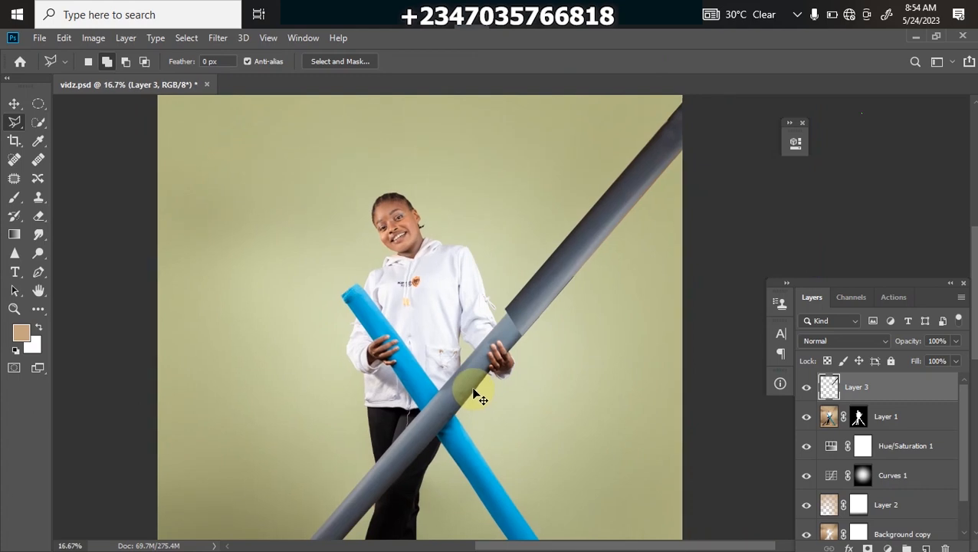
pyautogui.hotkey('ctrl', '-')
pyautogui.hotkey('ctrl', '-')
pyautogui.hotkey('ctrl', '+')
pyautogui.hotkey('ctrl', '+')
pyautogui.moveTo(659, 265); pyautogui.dragTo(542, 384)
pyautogui.hotkey('ctrl', '+')
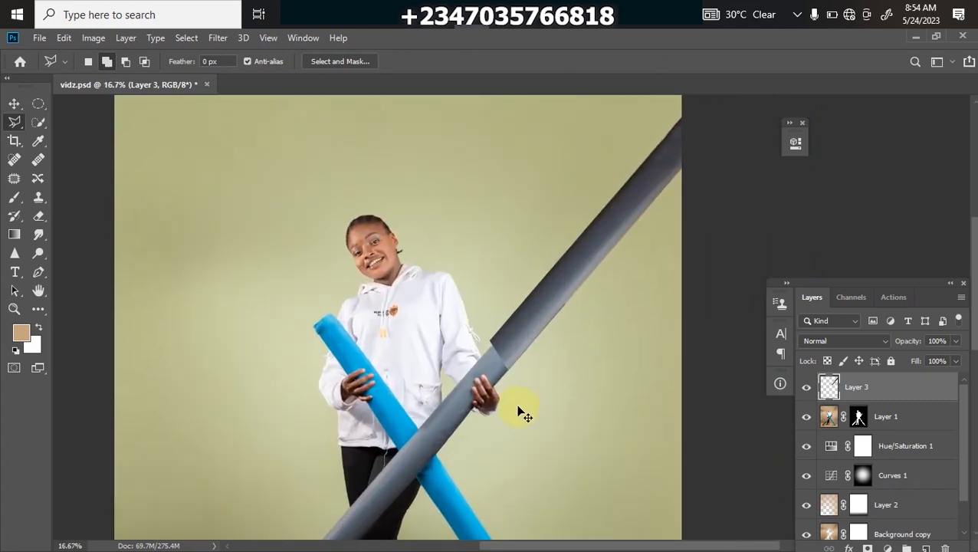
pyautogui.hotkey('ctrl', '+')
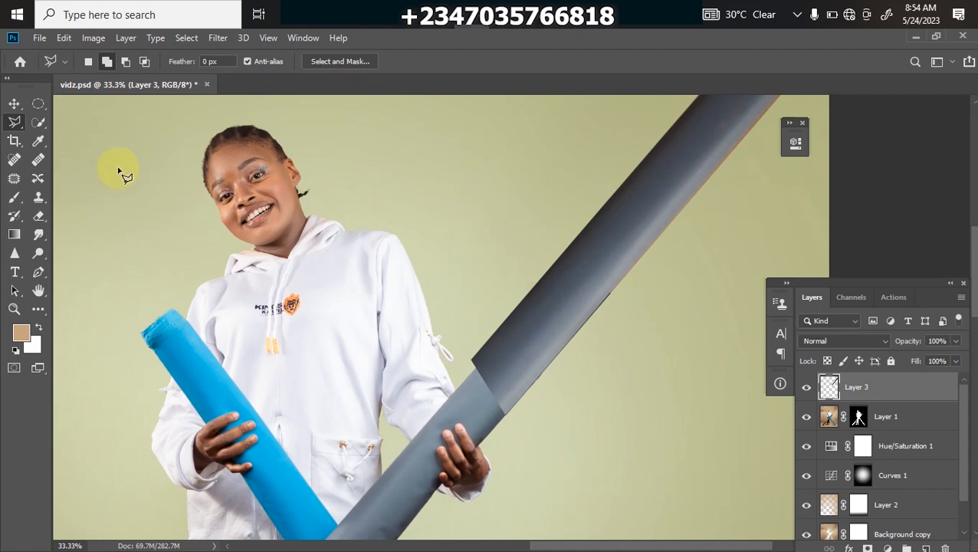
# Step: Select the dark strip along the copied grey section's upper-left edge with the Polygonal Lasso, delete it and deselect
pyautogui.click(12, 123)
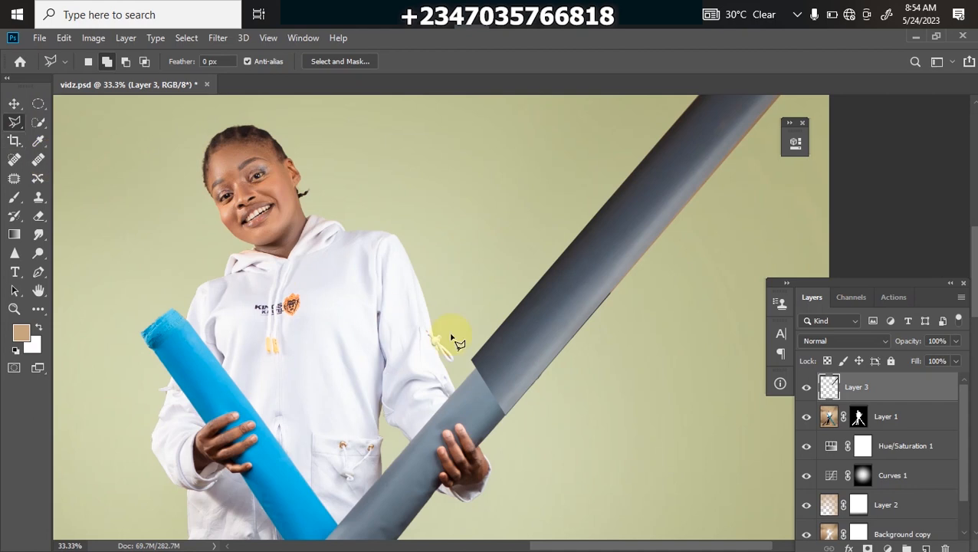
pyautogui.click(477, 372)
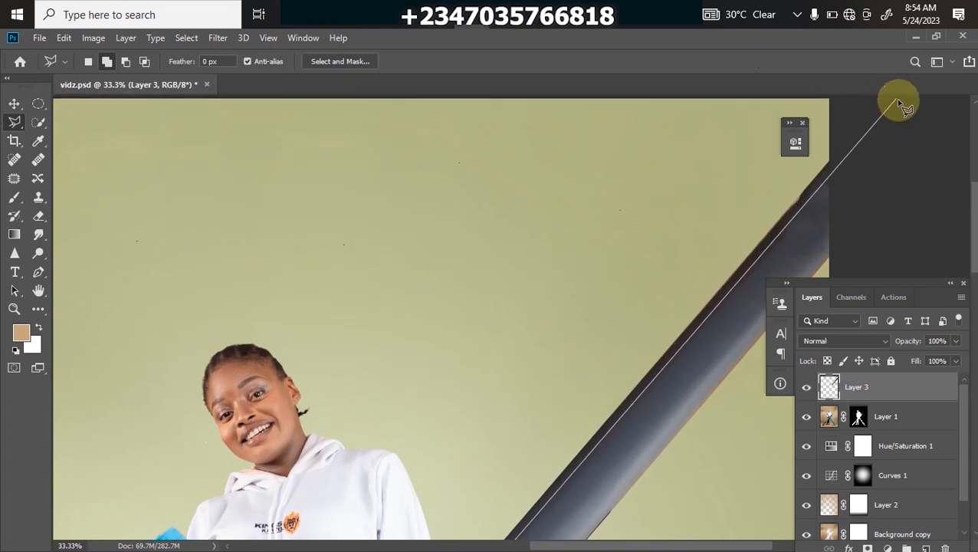
pyautogui.click(895, 105)
pyautogui.click(565, 282)
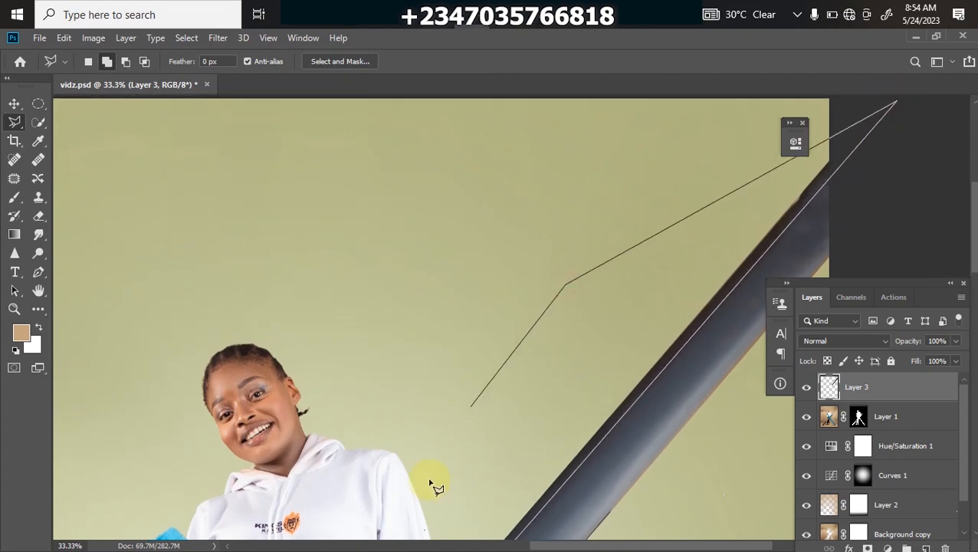
pyautogui.click(407, 520)
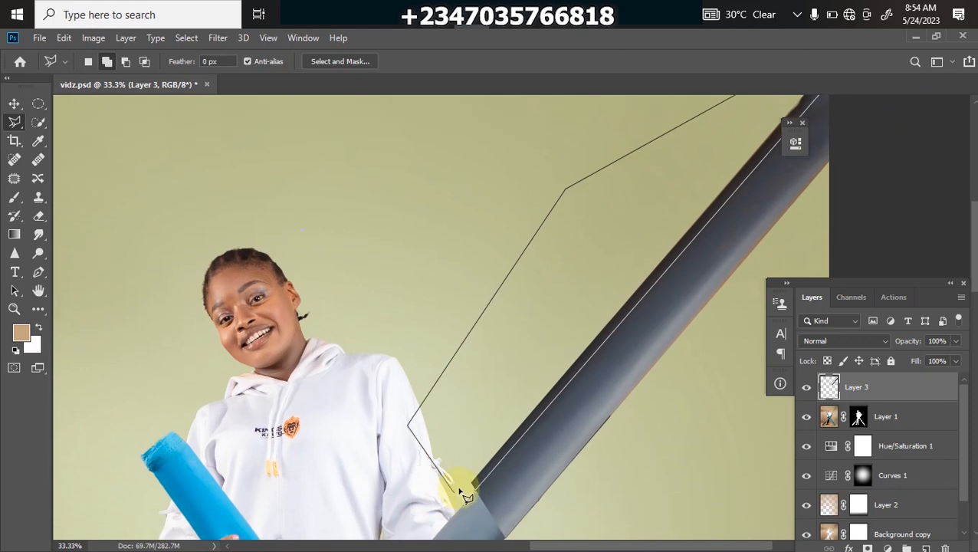
pyautogui.doubleClick(477, 494)
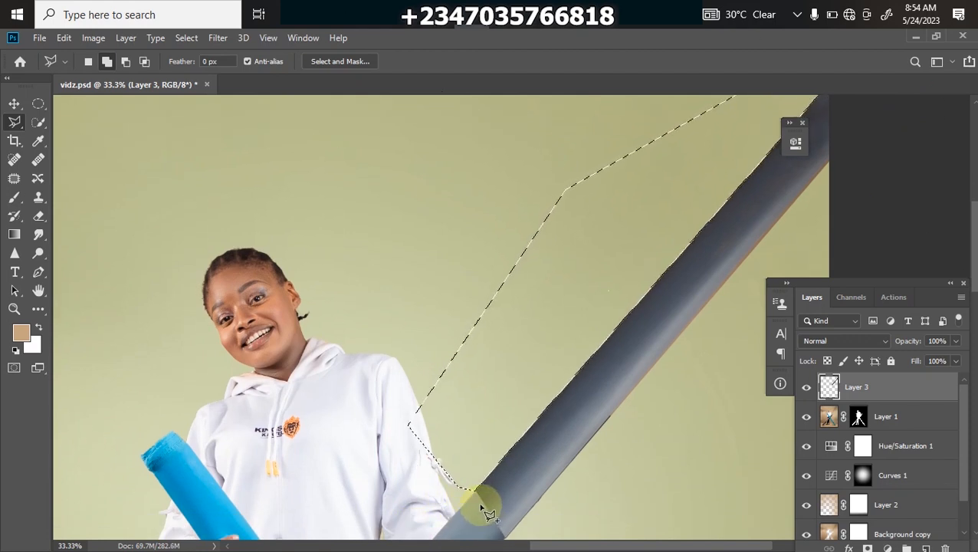
pyautogui.hotkey('ctrl', 'd')
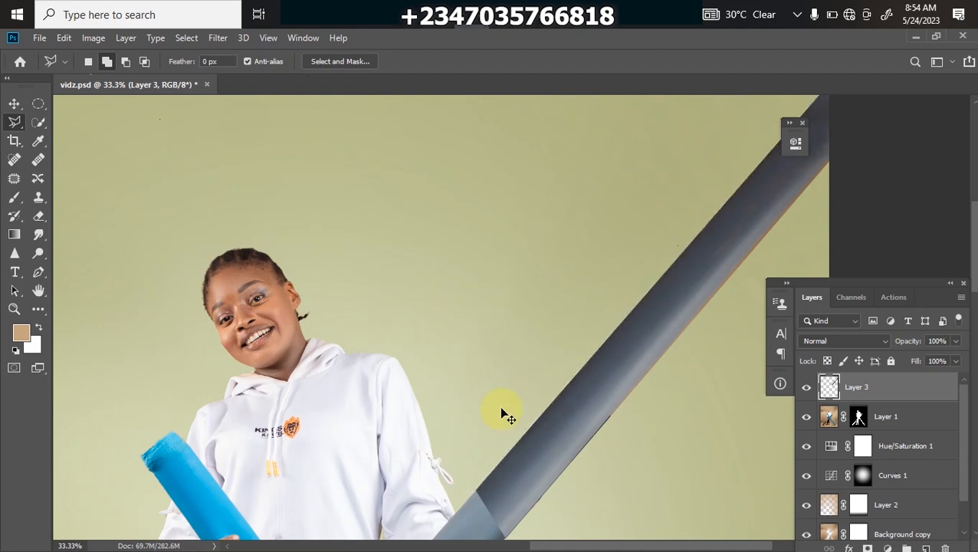
pyautogui.scroll(-5, 499, 406)
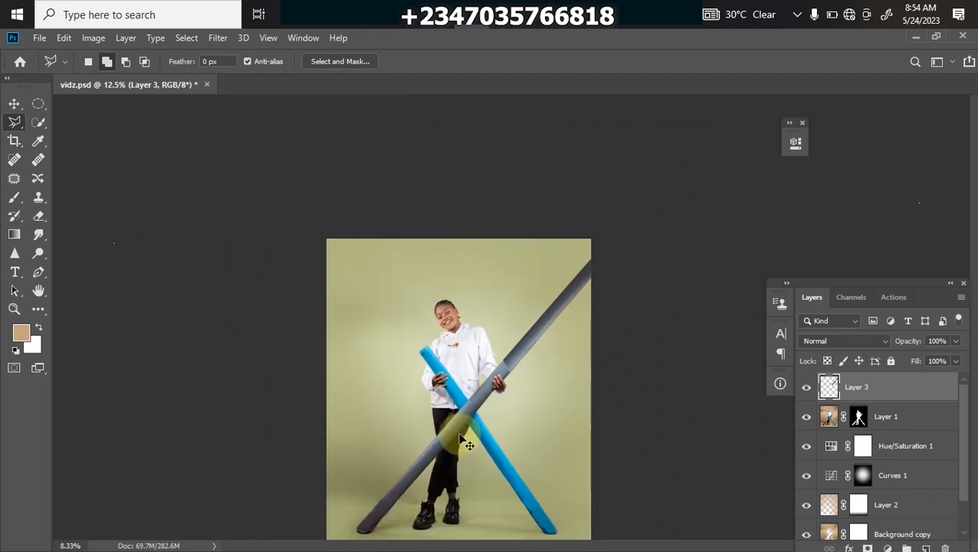
pyautogui.scroll(1, 460, 438)
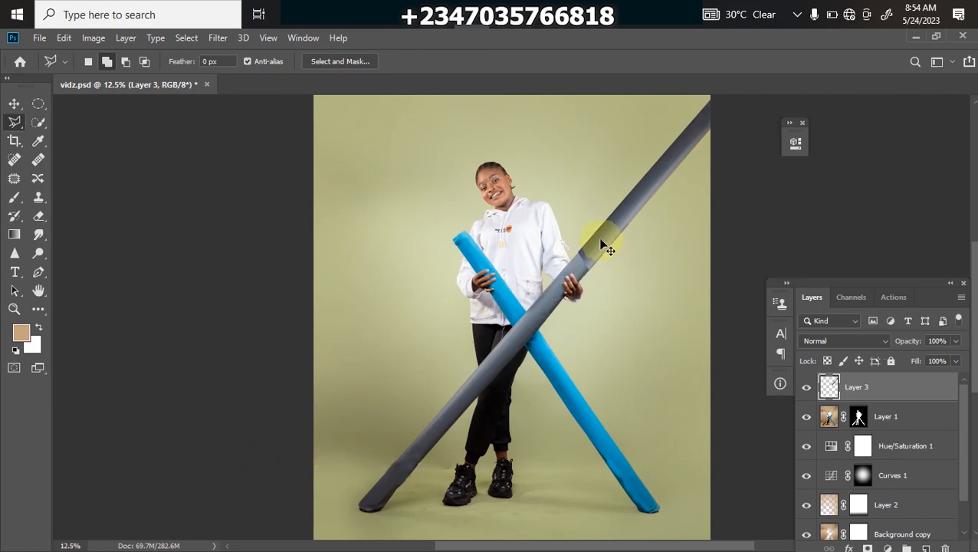
# Step: Brighten the copied grey roll section with a Curves adjustment raising input 114 to output 150
pyautogui.hotkey('ctrl', 'm')
pyautogui.moveTo(525, 83); pyautogui.dragTo(356, 160)
pyautogui.moveTo(241, 308); pyautogui.dragTo(228, 297)
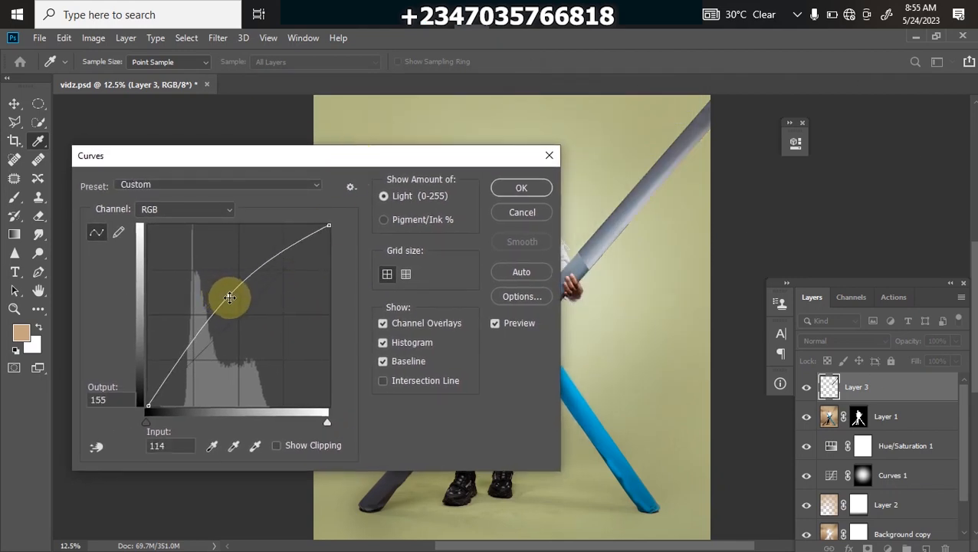
pyautogui.moveTo(229, 298)
pyautogui.mouseDown()
pyautogui.moveTo(225, 291)
pyautogui.moveTo(230, 303)
pyautogui.mouseUp()
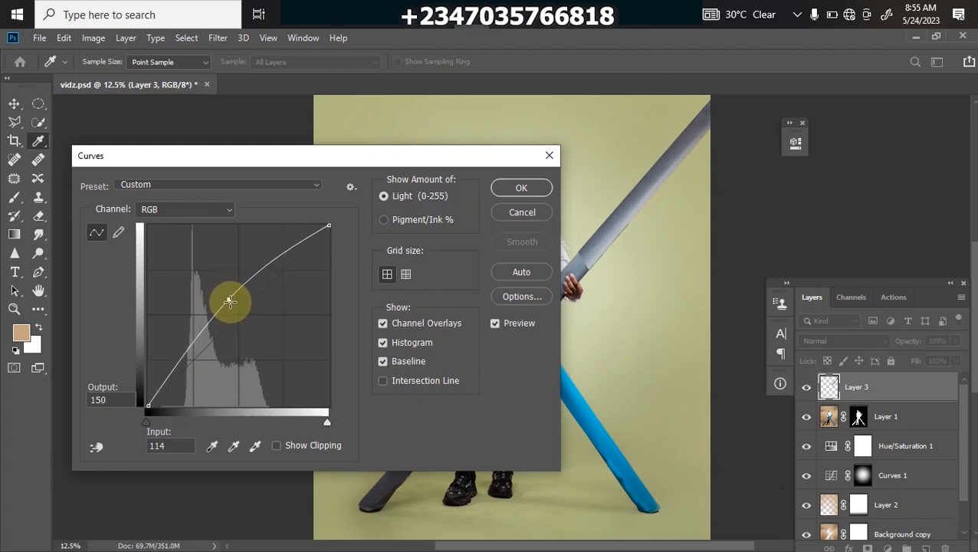
pyautogui.press('Return')
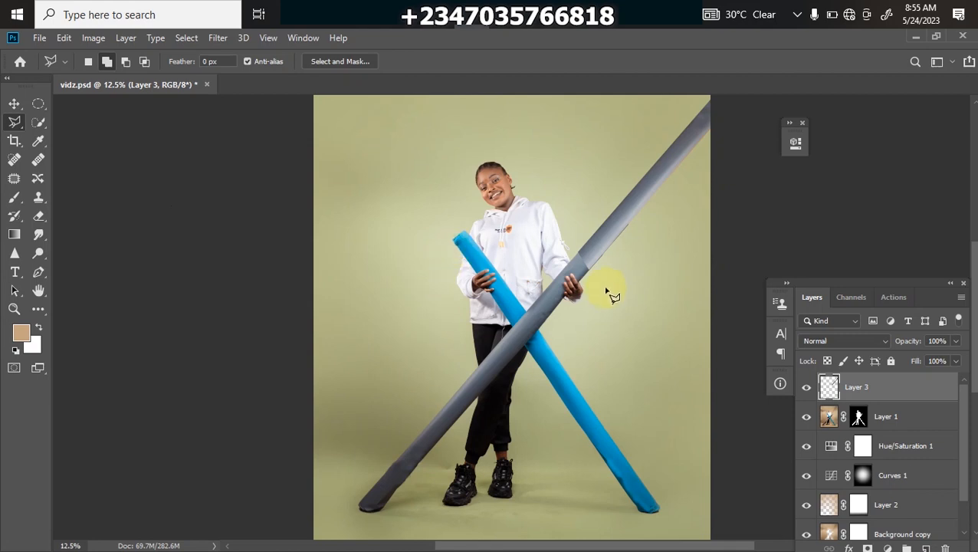
# Step: Add a layer mask to Layer 3 and set the Brush tool's opacity to 100%
pyautogui.hotkey('ctrl', '+')
pyautogui.hotkey('ctrl', '+')
pyautogui.moveTo(666, 189); pyautogui.dragTo(614, 303)
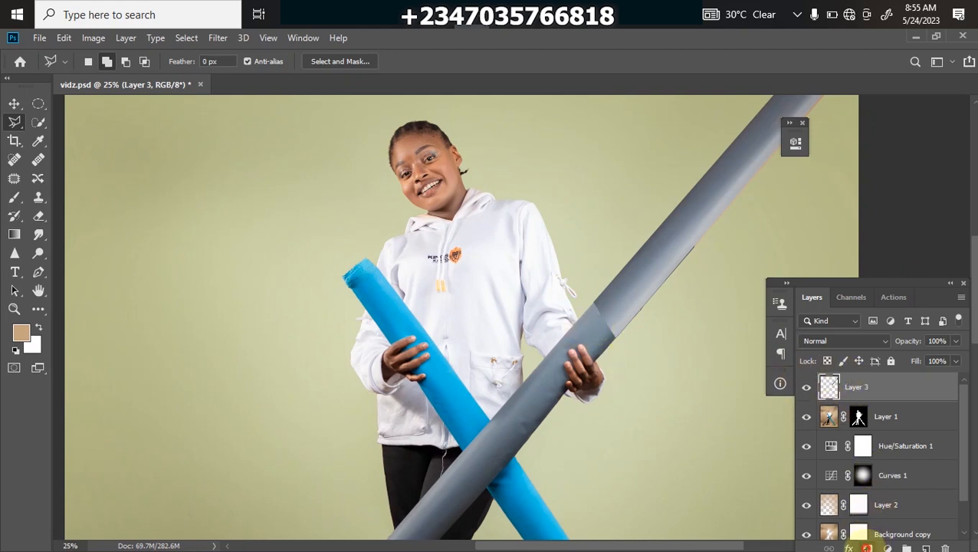
pyautogui.click(867, 548)
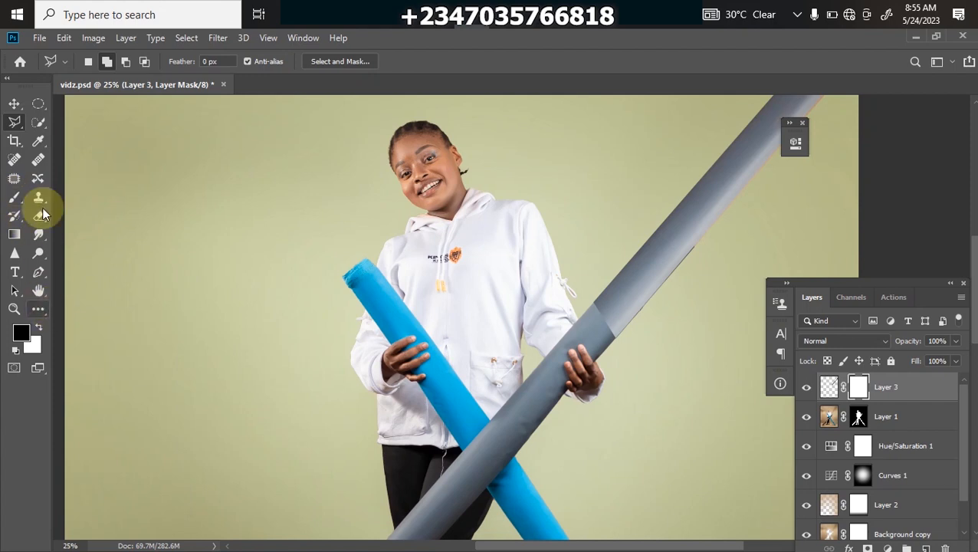
pyautogui.click(14, 197)
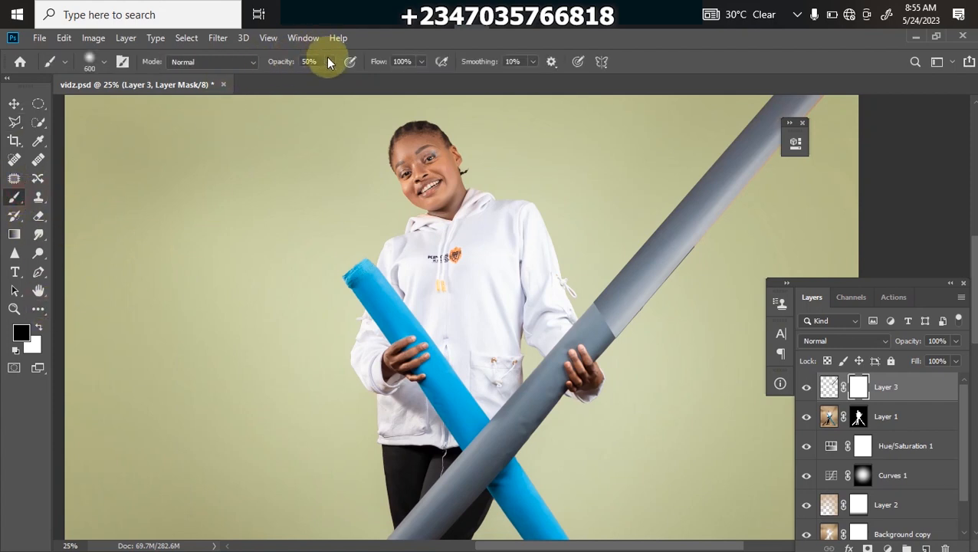
pyautogui.moveTo(363, 83); pyautogui.dragTo(381, 90)
pyautogui.click(358, 288)
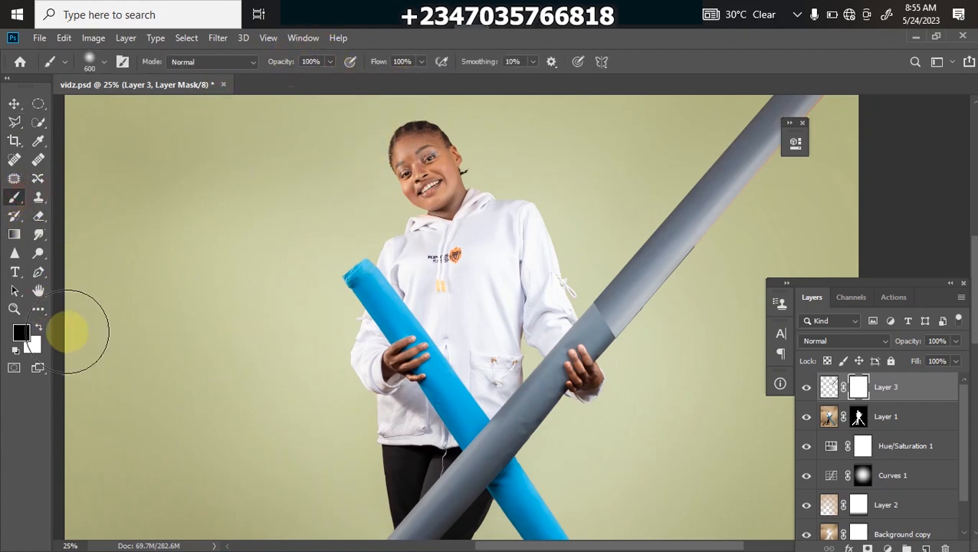
# Step: Paint black on Layer 3's mask with a small soft brush to blend the grey roll's seam above the hand
pyautogui.press('[')
pyautogui.press('[')
pyautogui.press('[')
pyautogui.press('[')
pyautogui.press('[')
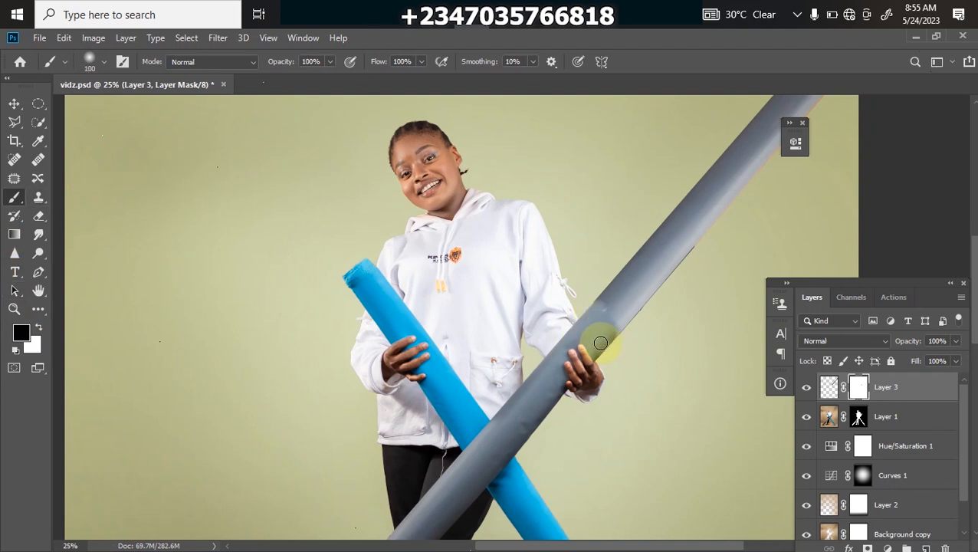
pyautogui.hotkey('ctrl', '+')
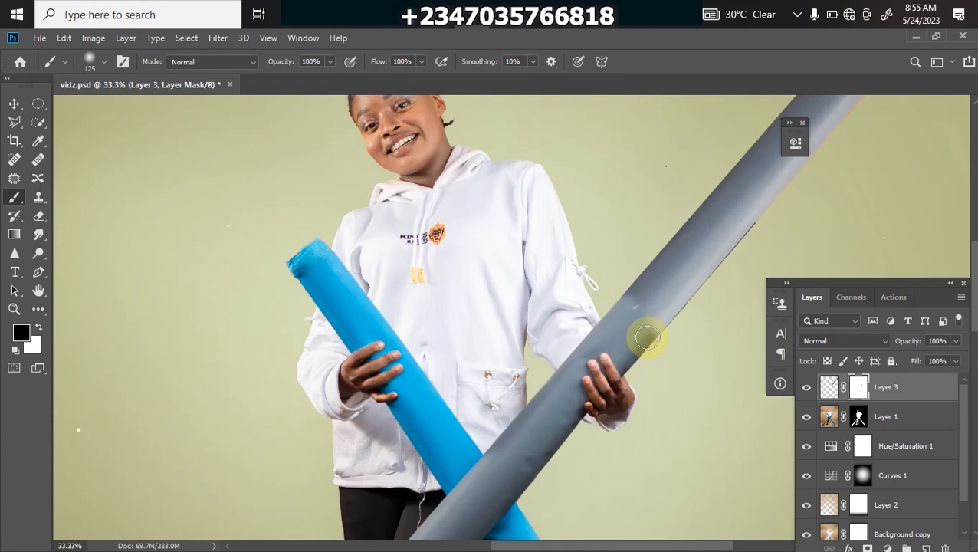
pyautogui.moveTo(626, 306); pyautogui.dragTo(651, 341)
pyautogui.hotkey('ctrl', '-')
pyautogui.hotkey('ctrl', '-')
pyautogui.hotkey('ctrl', '-')
pyautogui.hotkey('ctrl', '-')
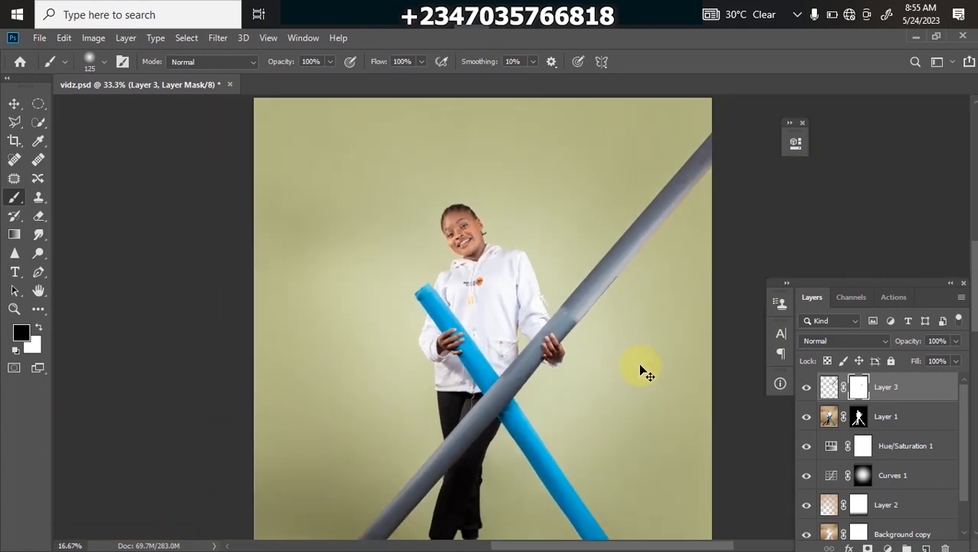
pyautogui.hotkey('ctrl', '+')
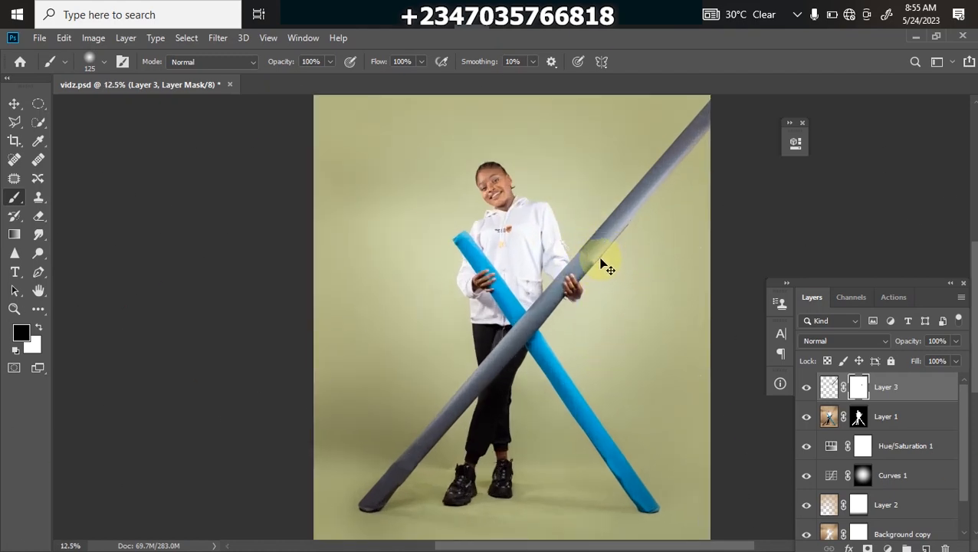
# Step: Apply a Curves adjustment to Layer 3's mask, lowering its midtones slightly, and check the grey roll in the whole photo
pyautogui.hotkey('ctrl', 'm')
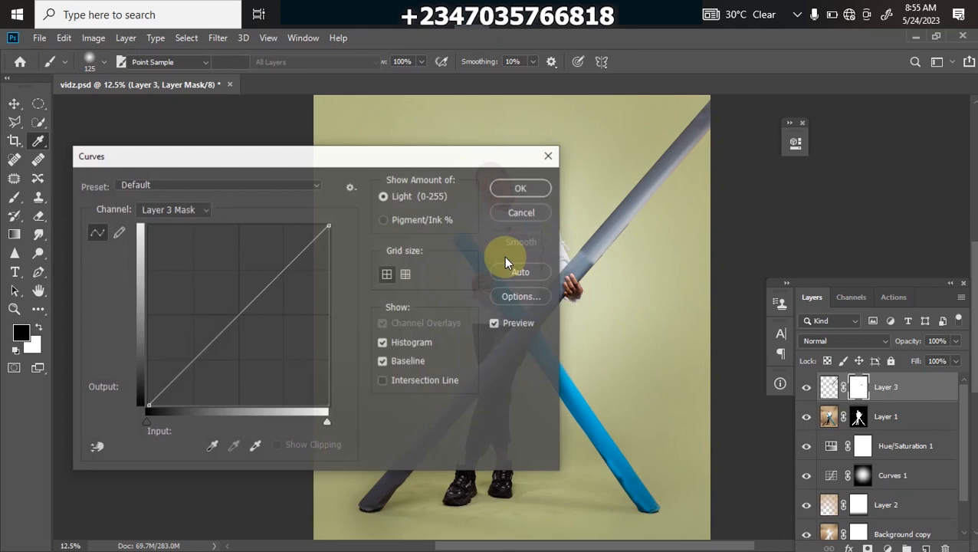
pyautogui.moveTo(247, 308); pyautogui.dragTo(255, 312)
pyautogui.press('Return')
pyautogui.hotkey('ctrl', '-')
pyautogui.hotkey('ctrl', '-')
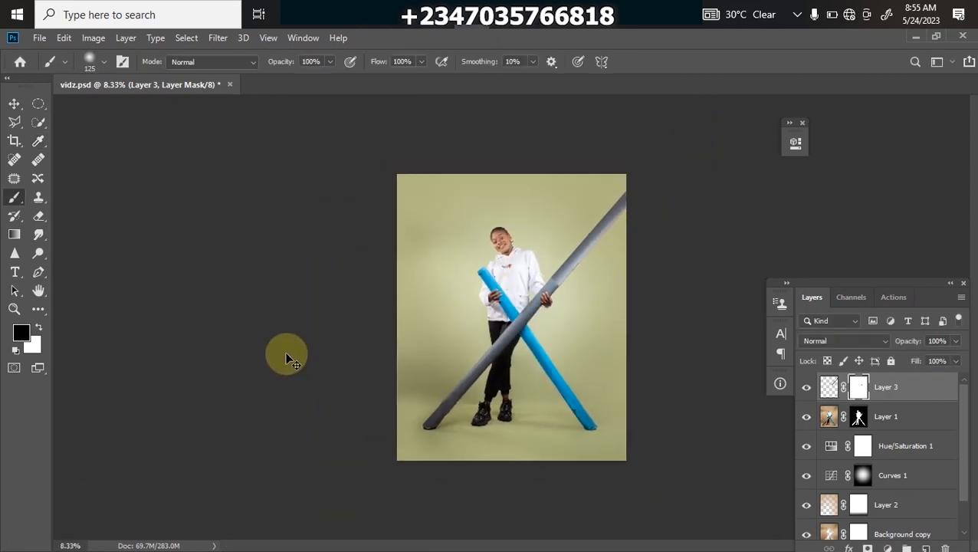
pyautogui.hotkey('ctrl', '+')
pyautogui.hotkey('ctrl', '+')
pyautogui.hotkey('ctrl', '+')
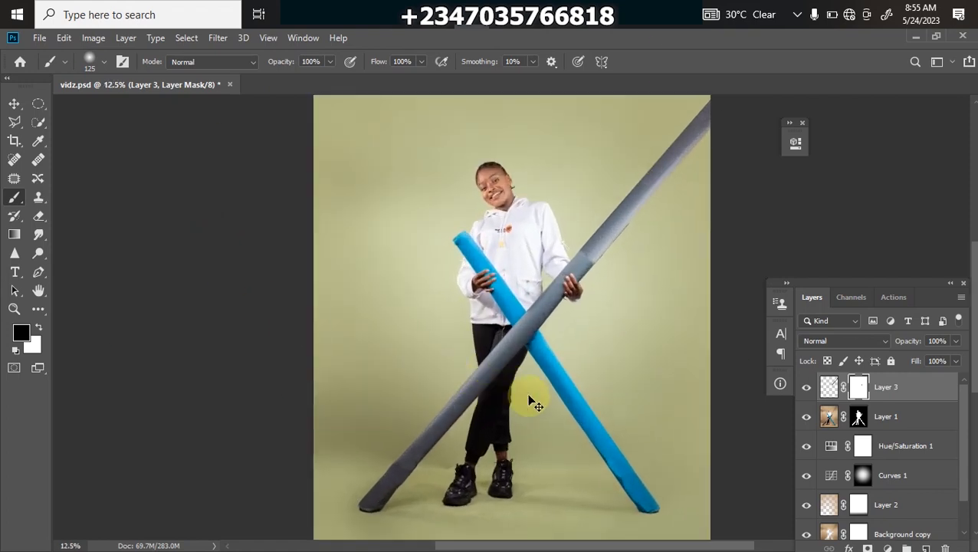
pyautogui.hotkey('ctrl', '-')
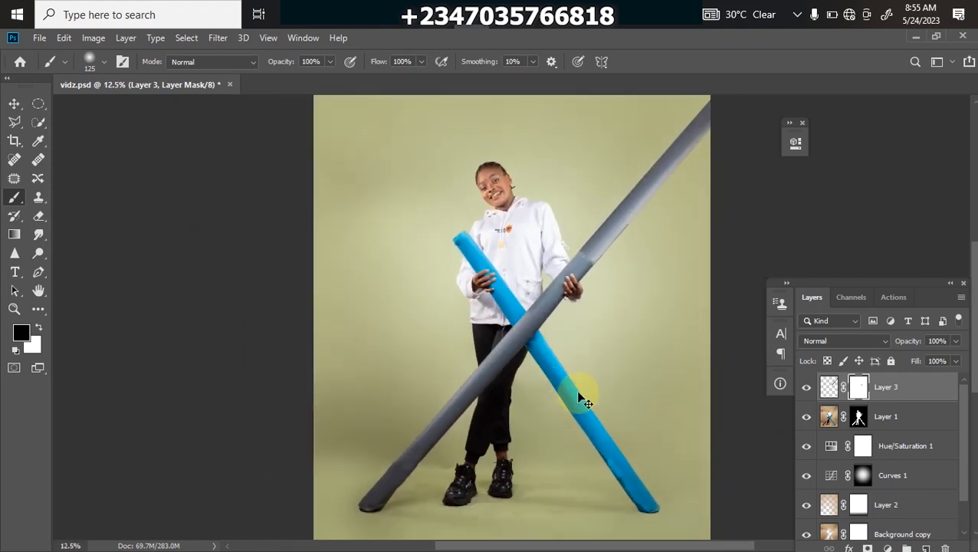
pyautogui.hotkey('ctrl', '+')
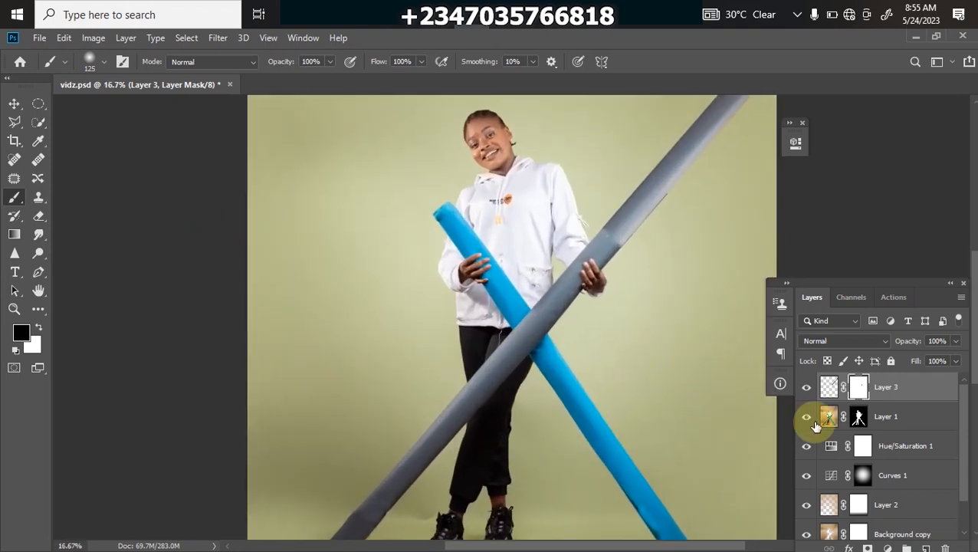
# Step: Select the blue roll's straight section below the crossing on Layer 1 with the Polygonal Lasso and copy it to a new layer
pyautogui.click(829, 417)
pyautogui.press('space')
pyautogui.moveTo(530, 325); pyautogui.dragTo(466, 214)
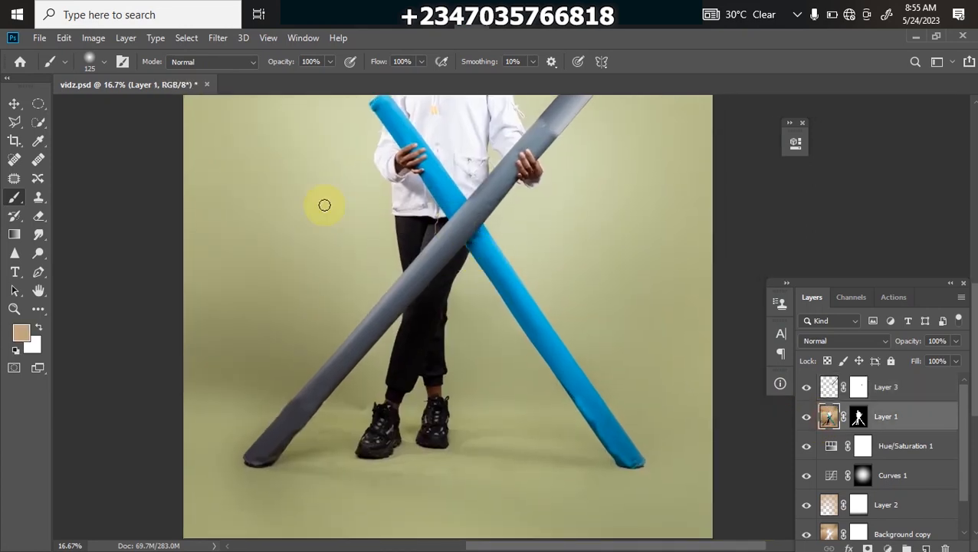
pyautogui.click(14, 122)
pyautogui.hotkey('ctrl', '+')
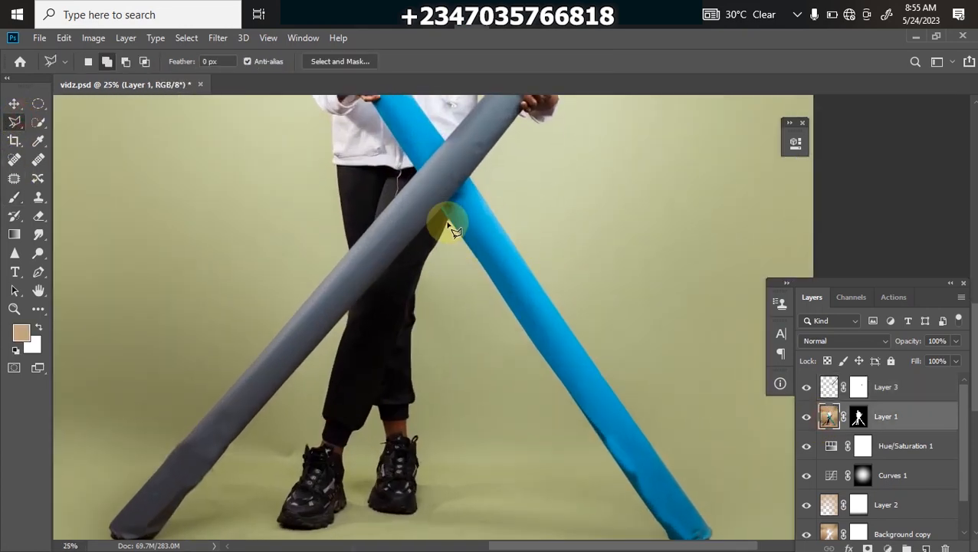
pyautogui.click(450, 224)
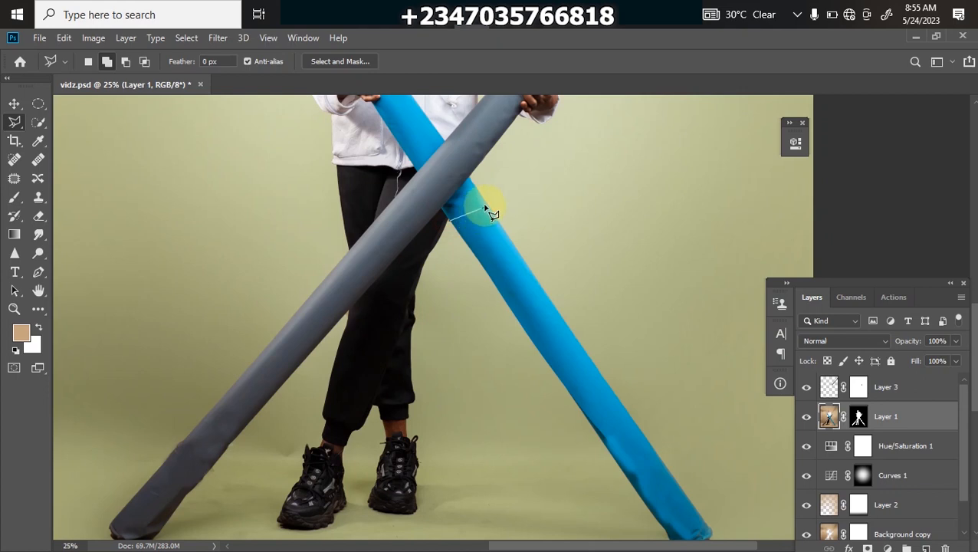
pyautogui.click(485, 203)
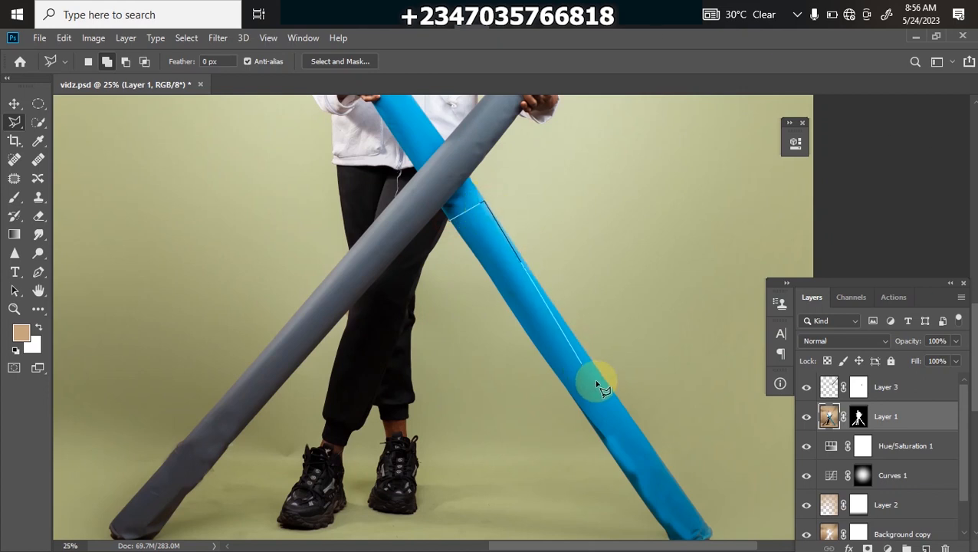
pyautogui.click(665, 465)
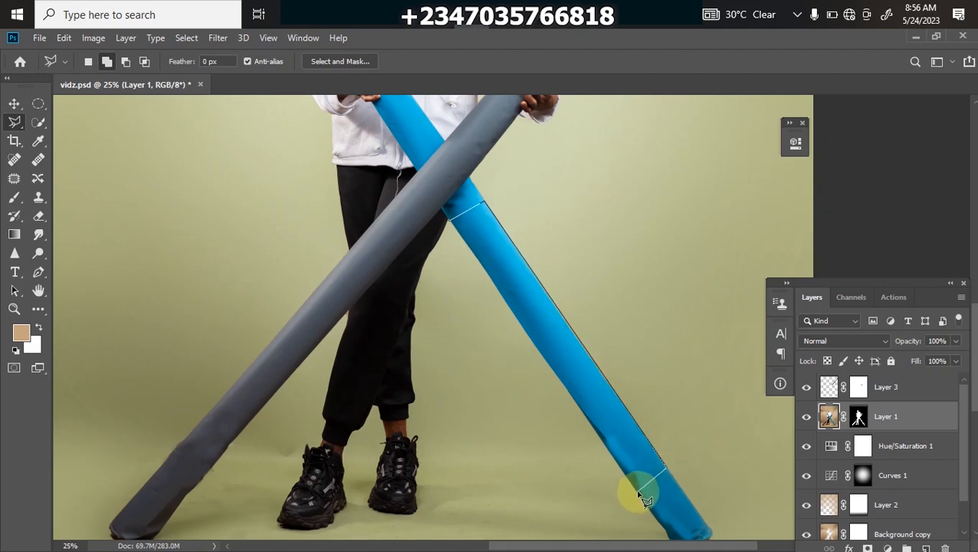
pyautogui.click(638, 489)
pyautogui.click(450, 221)
pyautogui.scroll(-2, 531, 345)
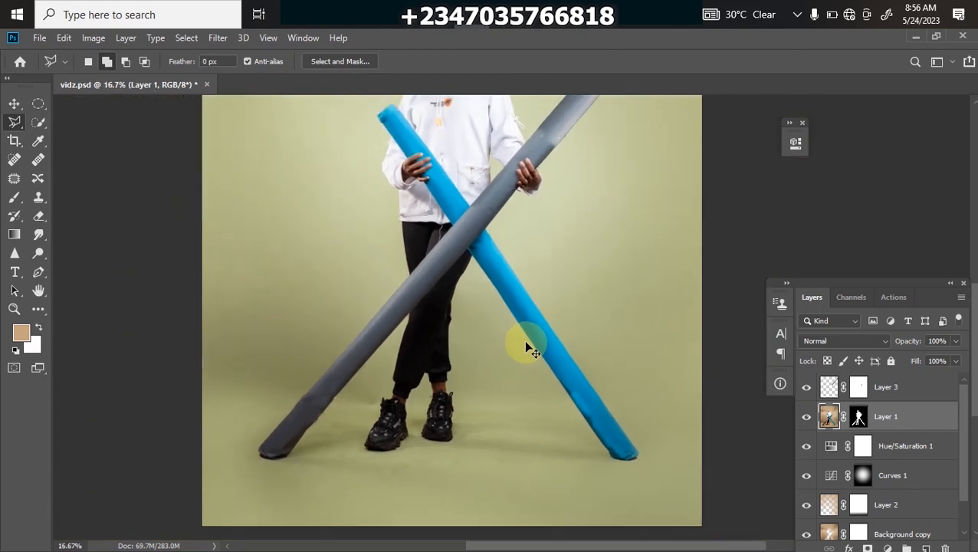
pyautogui.hotkey('ctrl', 'j')
# Step: Move the copied blue section to the roll's upper end, scale it to 130.55%, rotate it to -2.85° and apply the transform
pyautogui.scroll(-3, 531, 345)
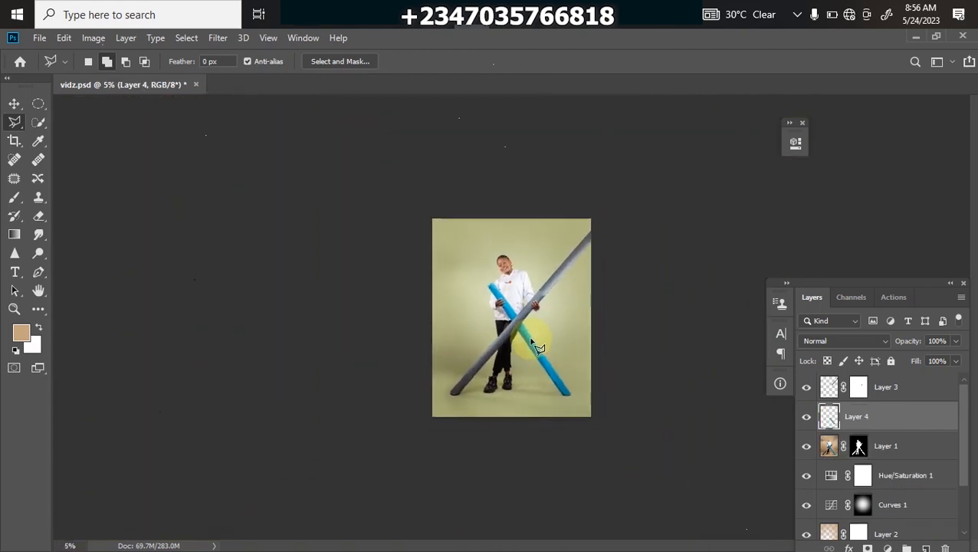
pyautogui.hotkey('ctrl', 't')
pyautogui.moveTo(532, 341); pyautogui.dragTo(415, 201)
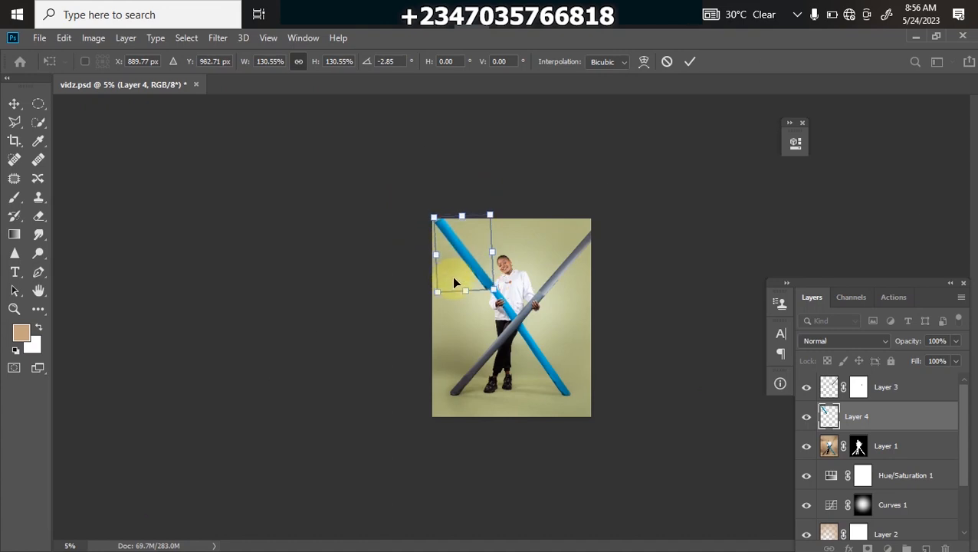
pyautogui.press('Return')
# Step: Examine the extended blue roll and its seam above the hand close up and in the whole photo
pyautogui.hotkey('ctrl', '+')
pyautogui.hotkey('ctrl', '+')
pyautogui.hotkey('ctrl', '+')
pyautogui.hotkey('ctrl', '+')
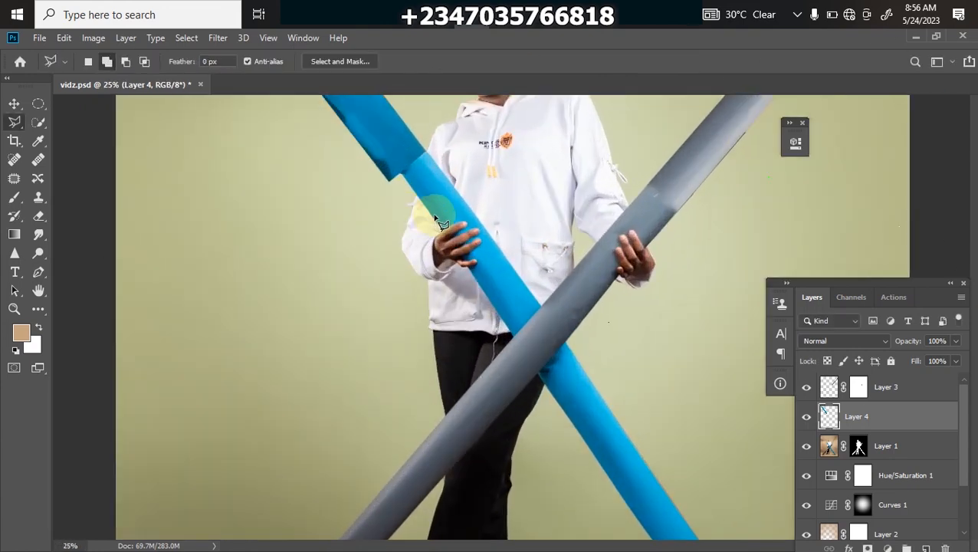
pyautogui.moveTo(435, 183); pyautogui.dragTo(505, 397)
pyautogui.moveTo(459, 362); pyautogui.dragTo(475, 426)
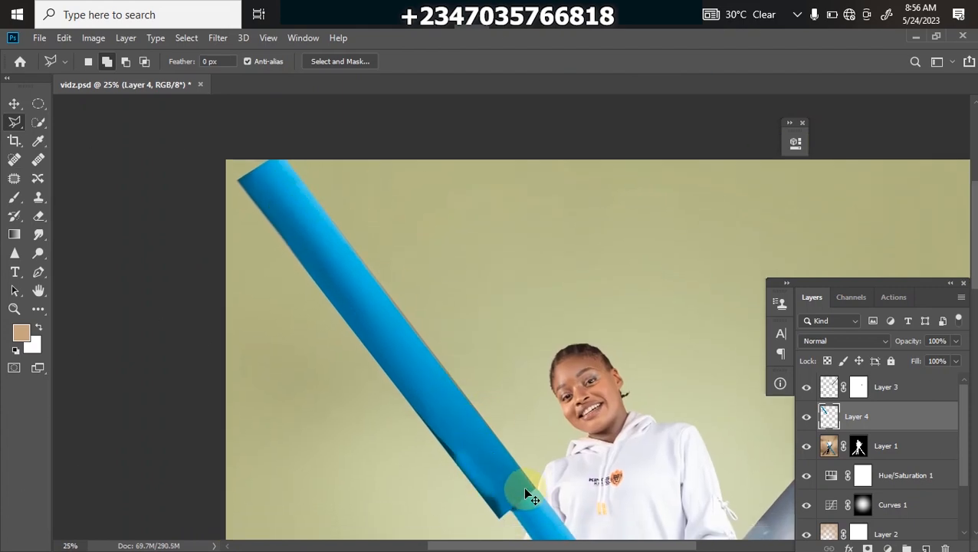
pyautogui.hotkey('ctrl', '-')
pyautogui.hotkey('ctrl', '-')
pyautogui.hotkey('ctrl', '-')
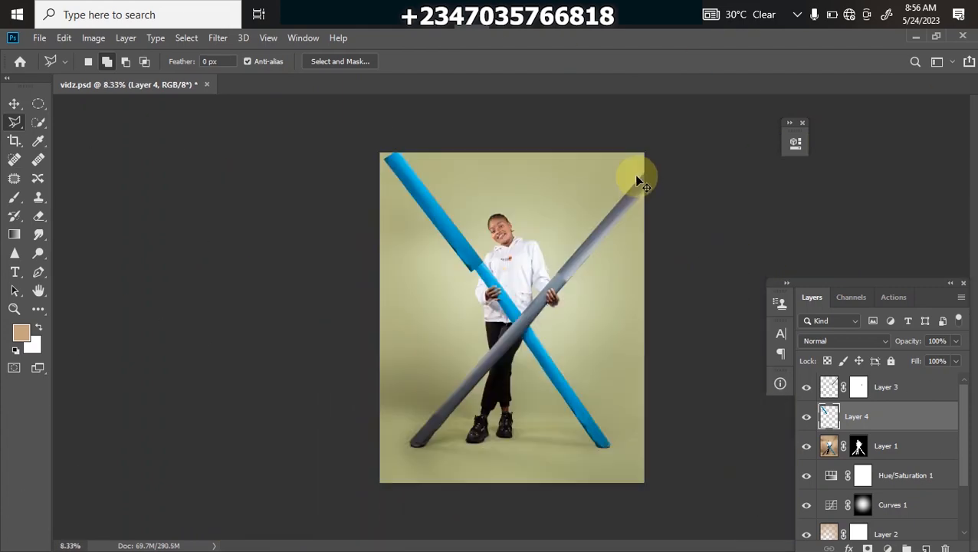
# Step: Rotate the copied blue section on Layer 4 by 179.81°, reposition it over the roll's upper end and apply the transform
pyautogui.hotkey('ctrl', 't')
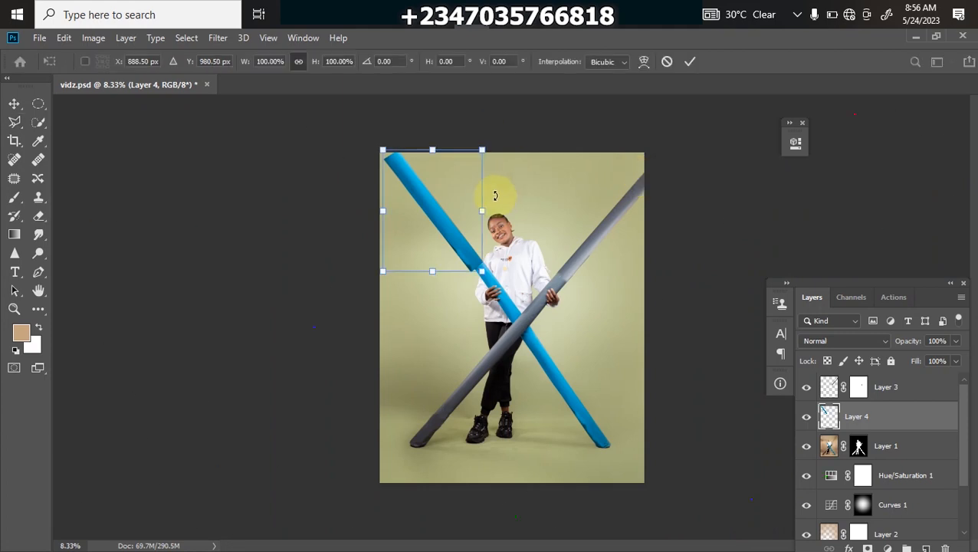
pyautogui.moveTo(356, 120); pyautogui.dragTo(546, 299)
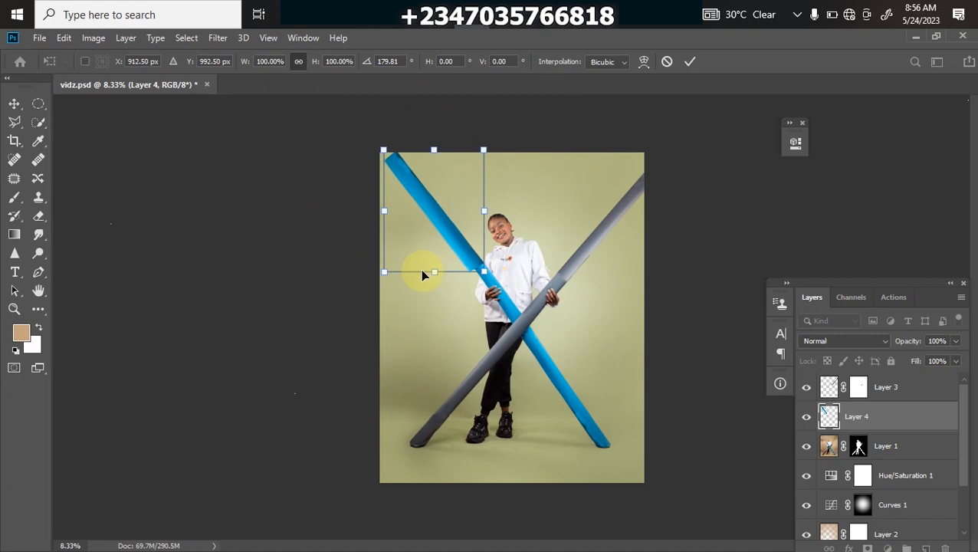
pyautogui.moveTo(420, 273); pyautogui.dragTo(424, 278)
pyautogui.press('Return')
# Step: Examine the flipped blue section's alignment and its seam above the hand, close up and zoomed out
pyautogui.hotkey('ctrl', '+')
pyautogui.hotkey('ctrl', '+')
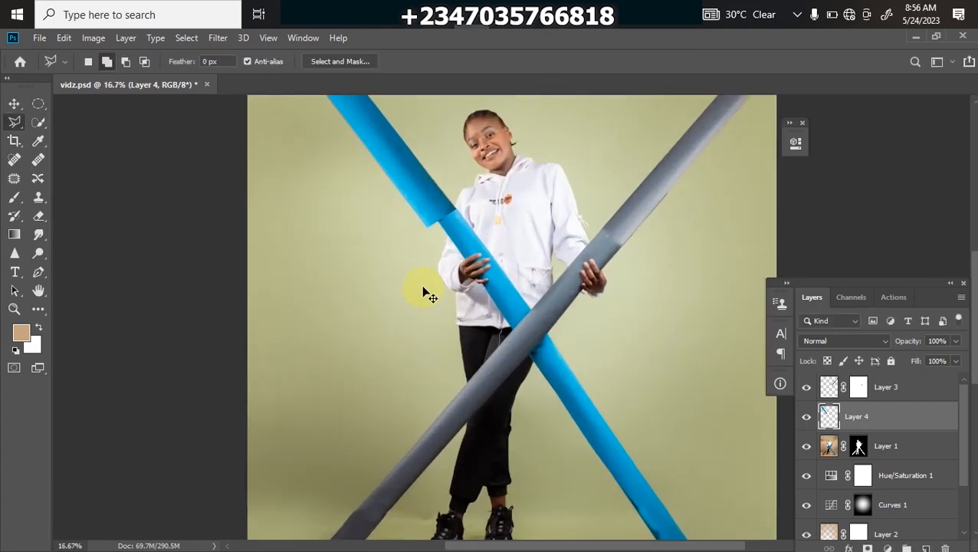
pyautogui.moveTo(513, 273); pyautogui.dragTo(576, 299)
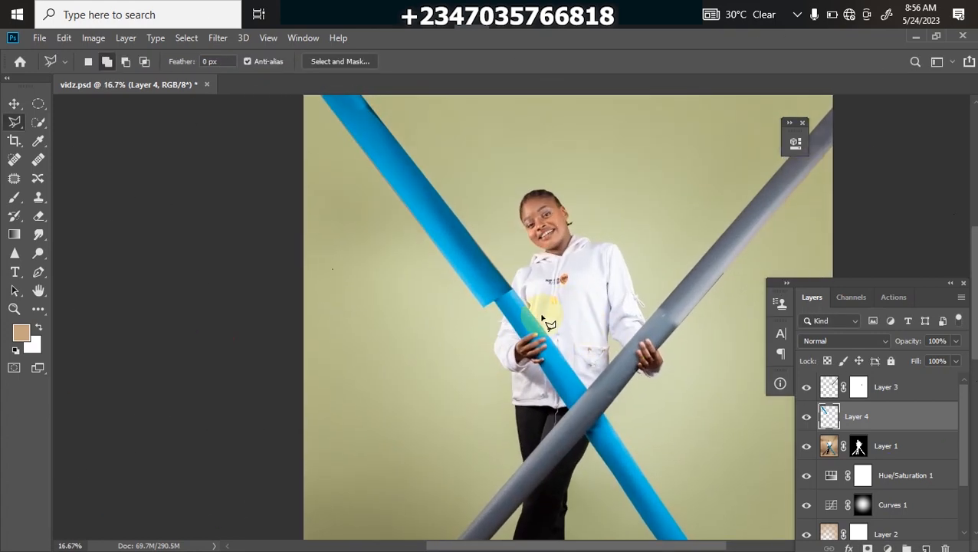
pyautogui.hotkey('ctrl', '+')
pyautogui.hotkey('ctrl', '+')
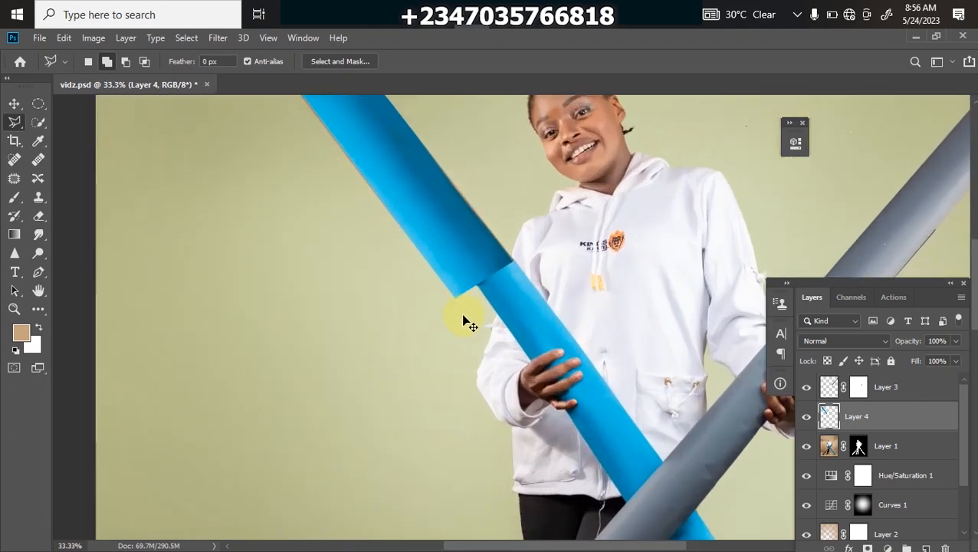
pyautogui.hotkey('ctrl', '-')
pyautogui.hotkey('ctrl', '-')
pyautogui.hotkey('ctrl', '-')
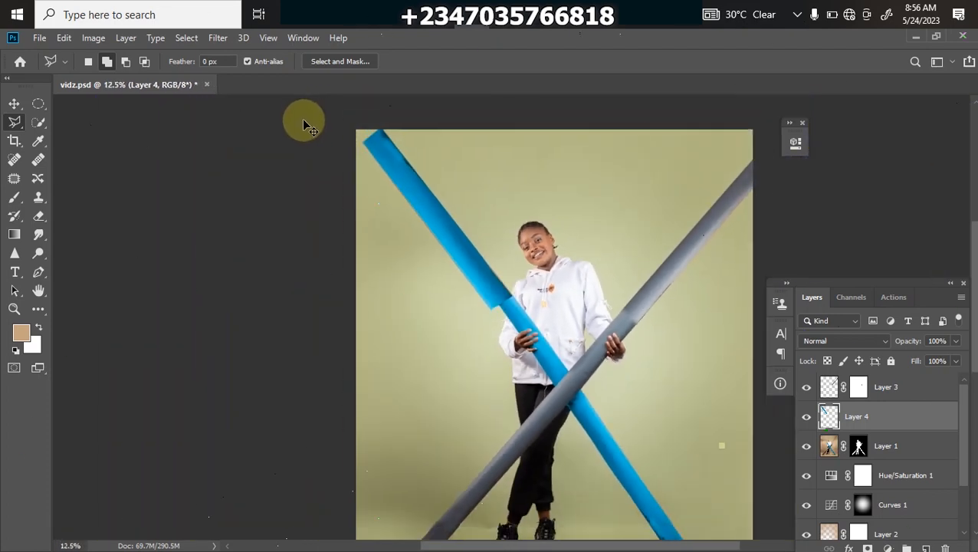
pyautogui.hotkey('ctrl', '+')
pyautogui.hotkey('ctrl', '+')
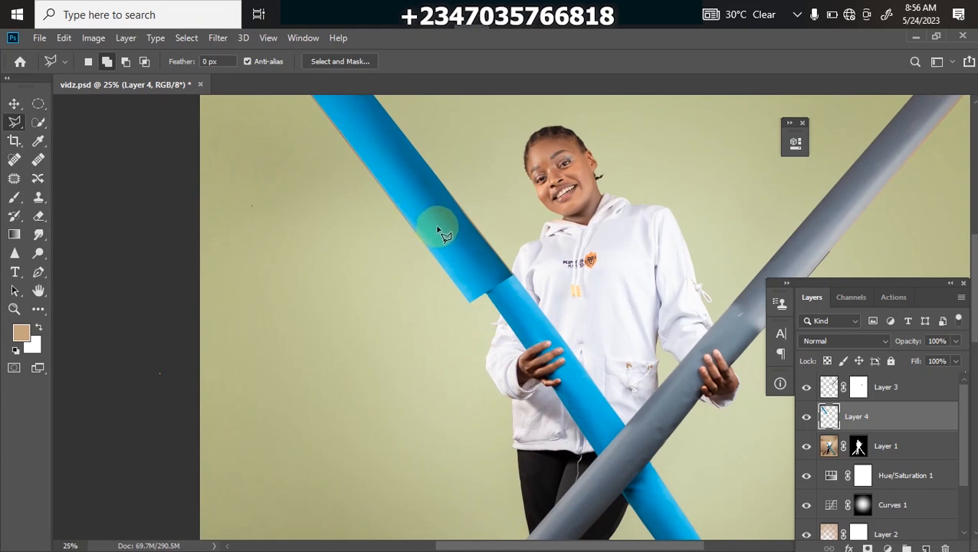
# Step: Nudge Layer 4 to the right with the Move tool until its outer edge lines up with the original blue roll
pyautogui.click(17, 106)
pyautogui.hotkey('shift', 'Right')
pyautogui.hotkey('shift', 'Right')
pyautogui.hotkey('shift', 'Right')
pyautogui.hotkey('shift', 'Right')
pyautogui.hotkey('shift', 'Right')
pyautogui.hotkey('shift', 'Right')
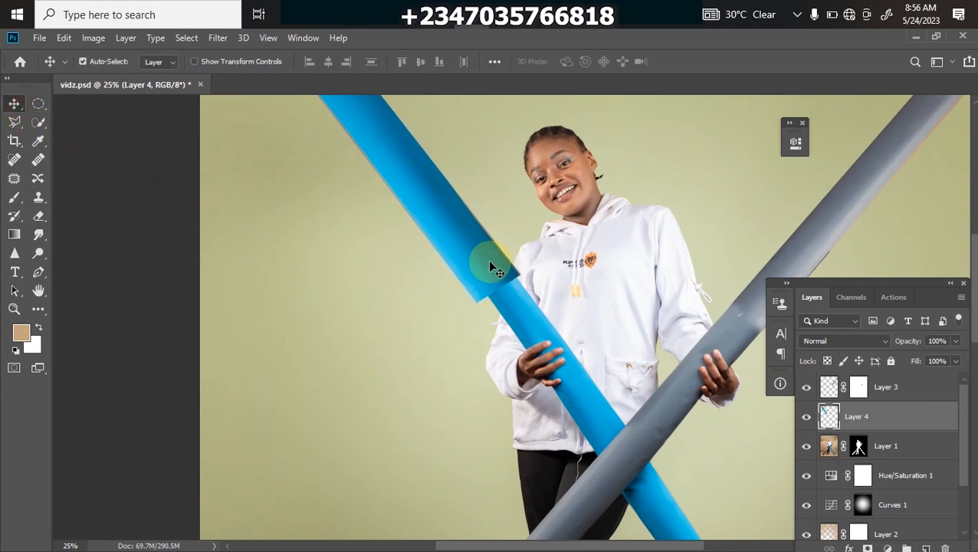
pyautogui.hotkey('shift', 'Right')
pyautogui.hotkey('shift', 'Right')
pyautogui.hotkey('shift', 'Right')
pyautogui.hotkey('shift', 'Right')
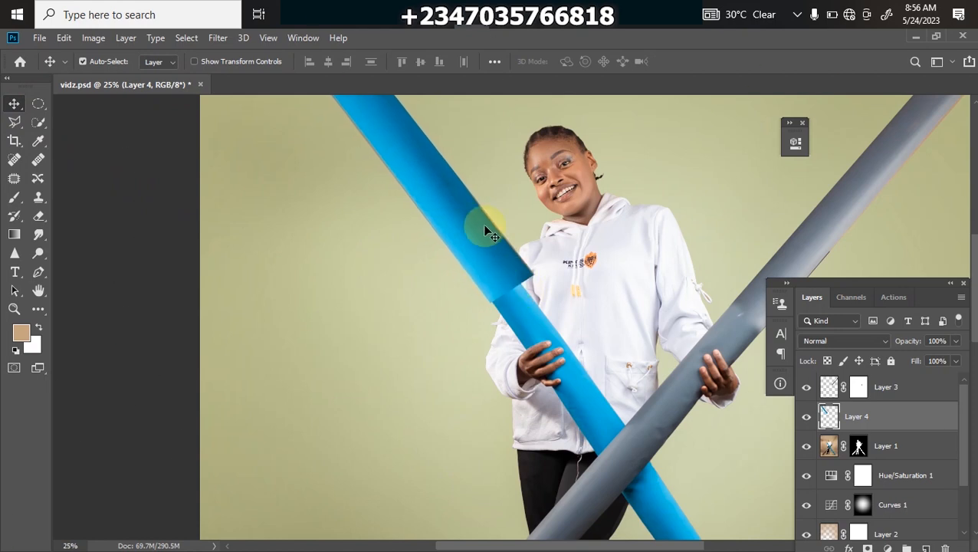
pyautogui.hotkey('shift', 'Right')
pyautogui.hotkey('shift', 'Right')
pyautogui.hotkey('shift', 'Right')
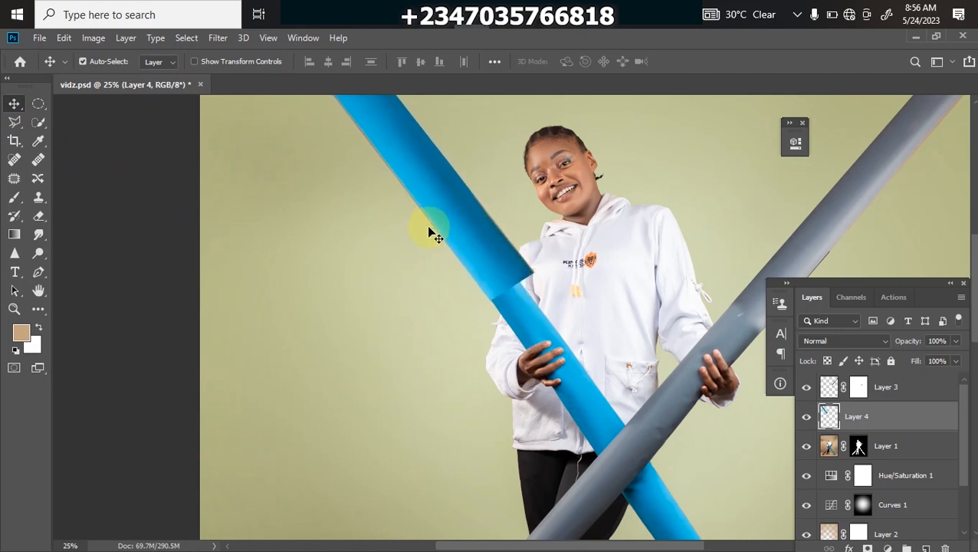
# Step: Fine-tune Layer 4's position with small nudges right, up and back left so the blue sections meet at the seam
pyautogui.hotkey('ctrl', '-')
pyautogui.hotkey('ctrl', '-')
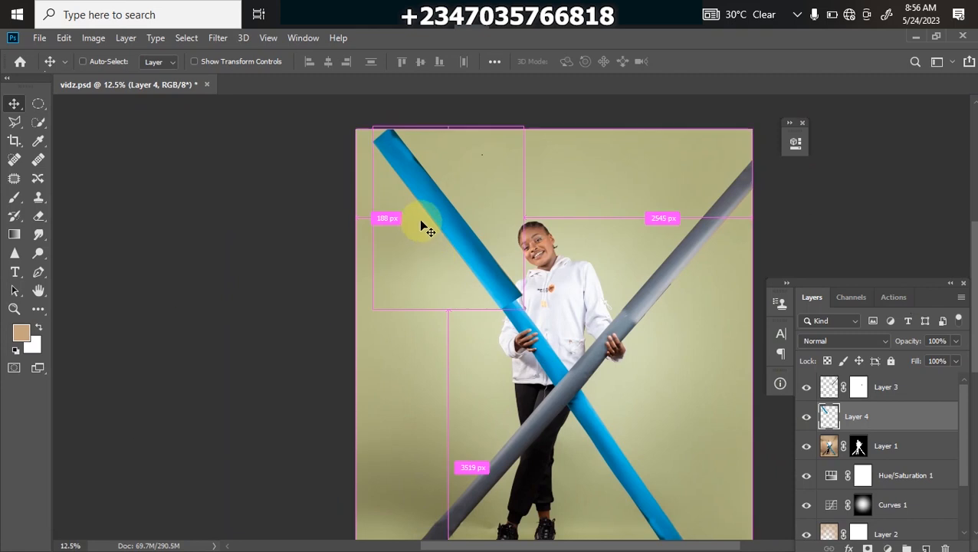
pyautogui.hotkey('ctrl', '+')
pyautogui.hotkey('shift', 'Right')
pyautogui.hotkey('shift', 'Right')
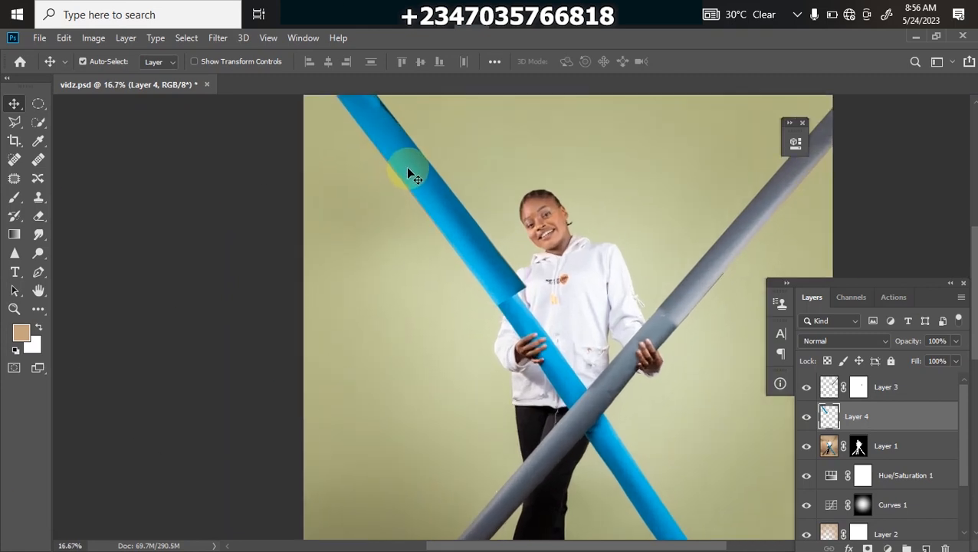
pyautogui.hotkey('shift', 'Up')
pyautogui.hotkey('shift', 'Up')
pyautogui.hotkey('shift', 'Up')
pyautogui.hotkey('shift', 'Up')
pyautogui.hotkey('shift', 'Left')
pyautogui.hotkey('shift', 'Left')
pyautogui.hotkey('shift', 'Left')
pyautogui.hotkey('shift', 'Left')
pyautogui.hotkey('shift', 'Left')
pyautogui.hotkey('shift', 'Left')
pyautogui.hotkey('shift', 'Left')
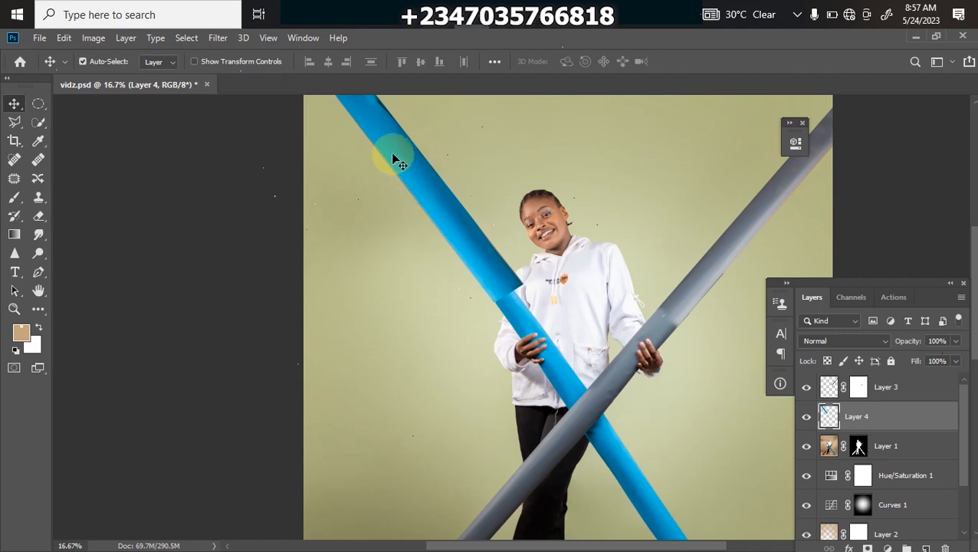
# Step: Select the surplus dark strip along Layer 4's right edge with the Polygonal Lasso, delete it and clear the selection
pyautogui.hotkey('ctrl', '-')
pyautogui.hotkey('ctrl', '+')
pyautogui.hotkey('ctrl', '+')
pyautogui.click(13, 122)
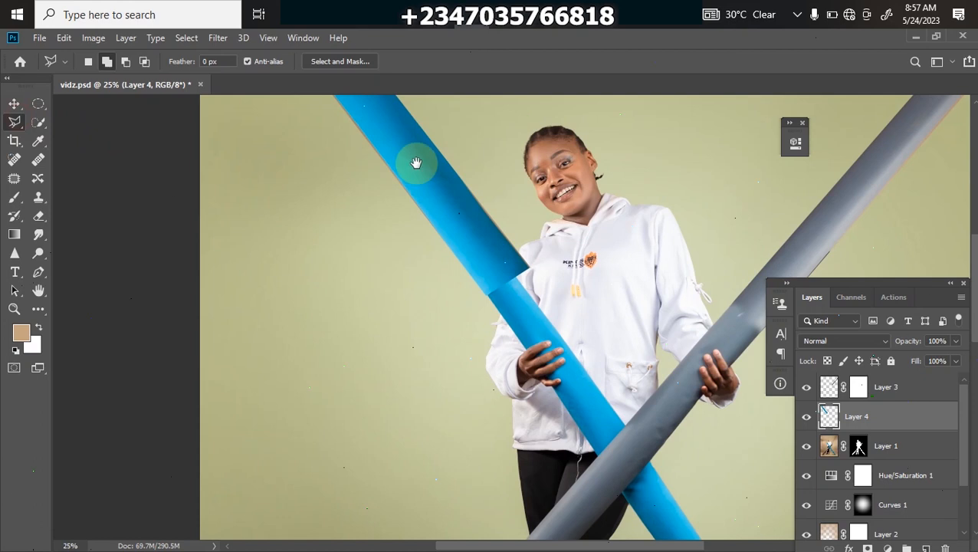
pyautogui.moveTo(415, 159); pyautogui.dragTo(418, 280)
pyautogui.click(526, 419)
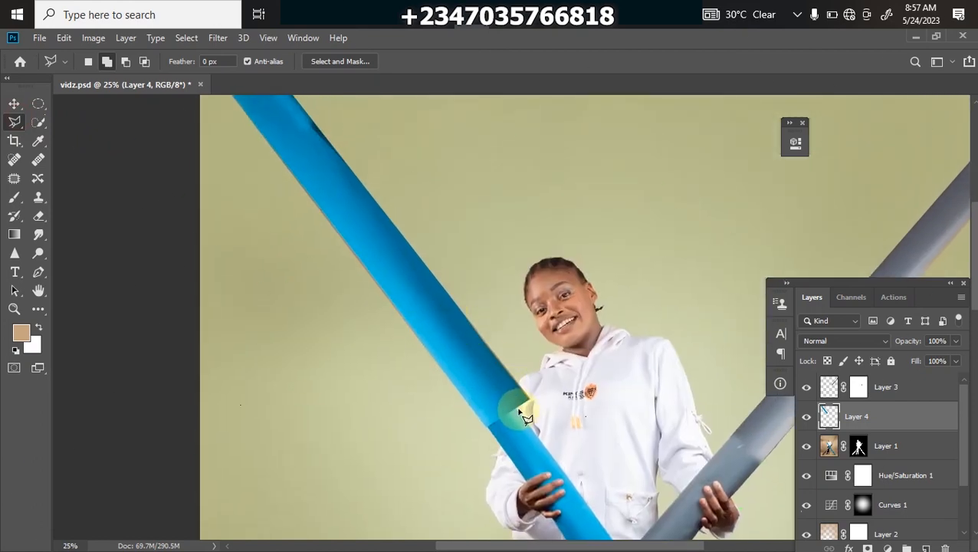
pyautogui.click(522, 415)
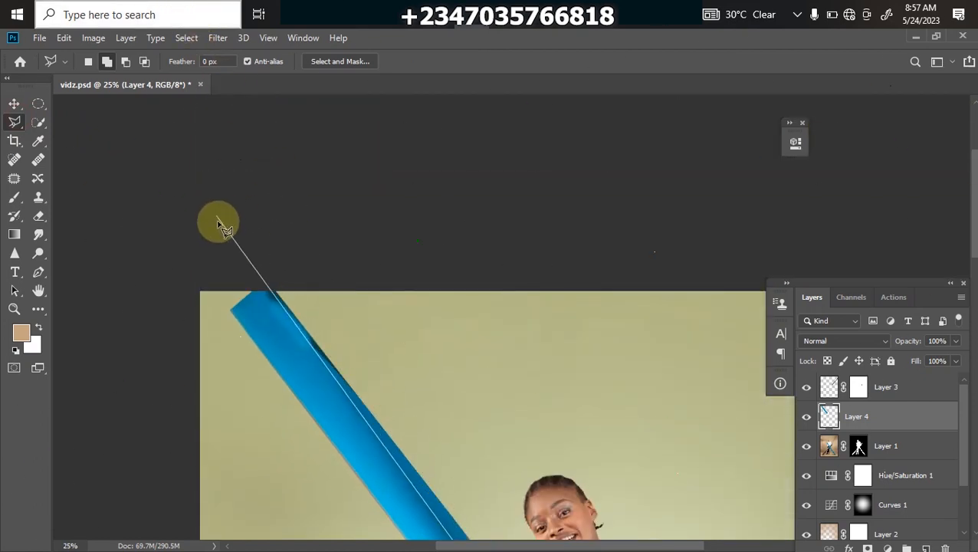
pyautogui.click(210, 232)
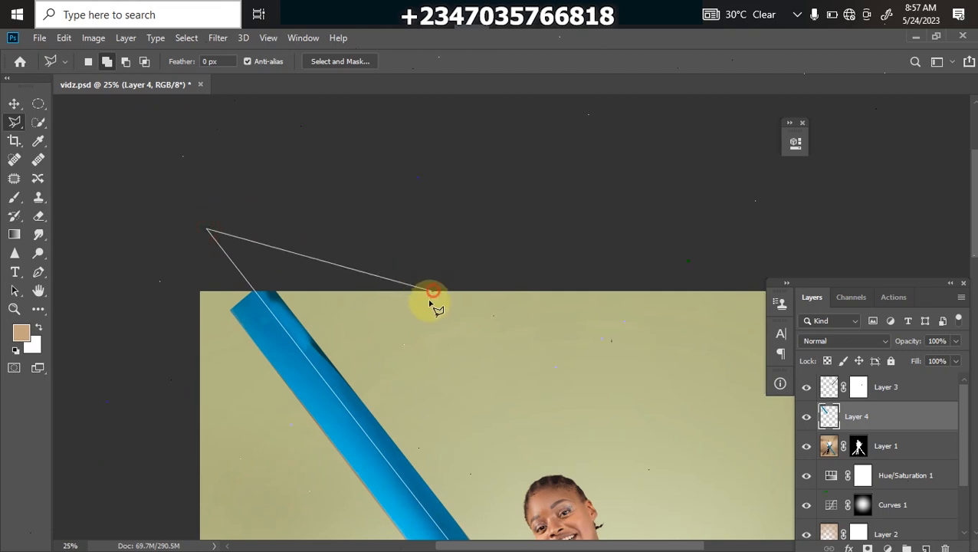
pyautogui.click(431, 293)
pyautogui.click(585, 508)
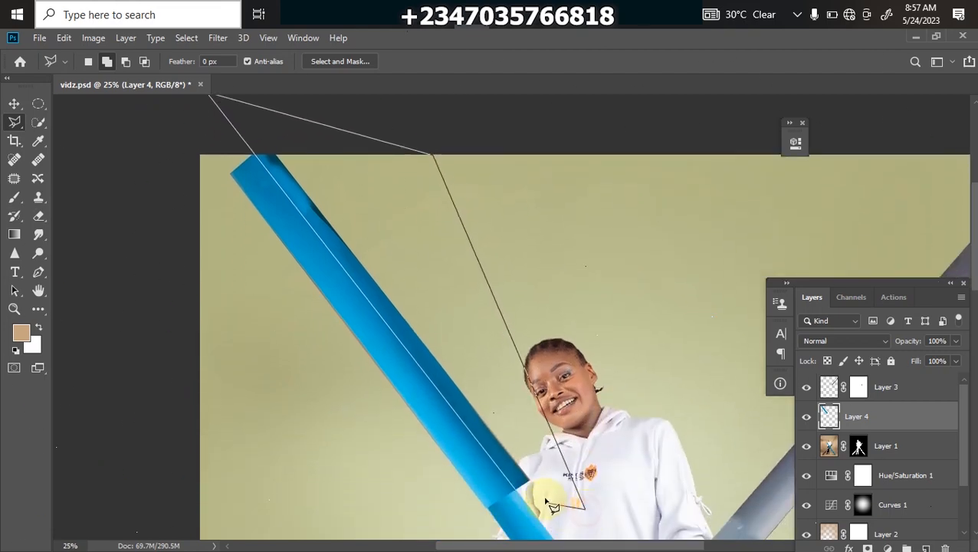
pyautogui.doubleClick(523, 500)
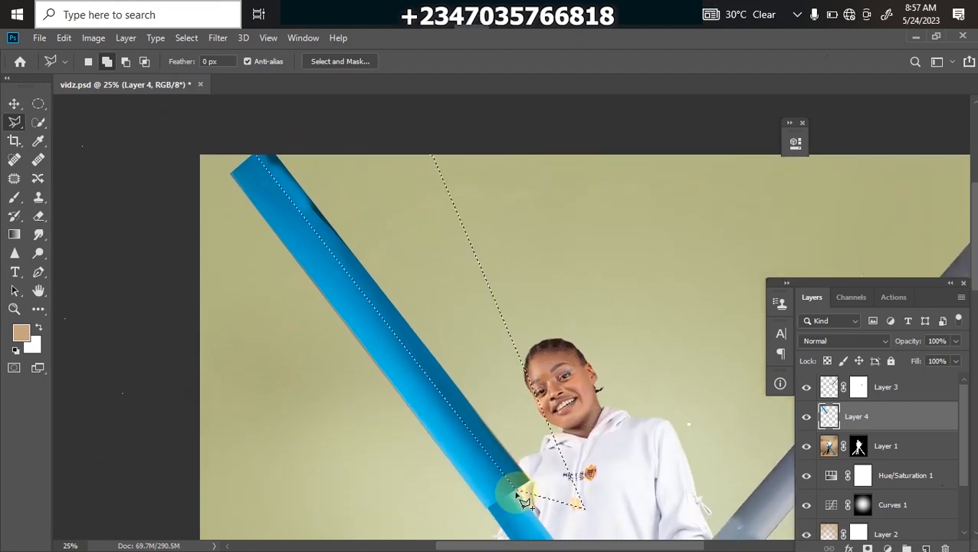
pyautogui.hotkey('ctrl', '-')
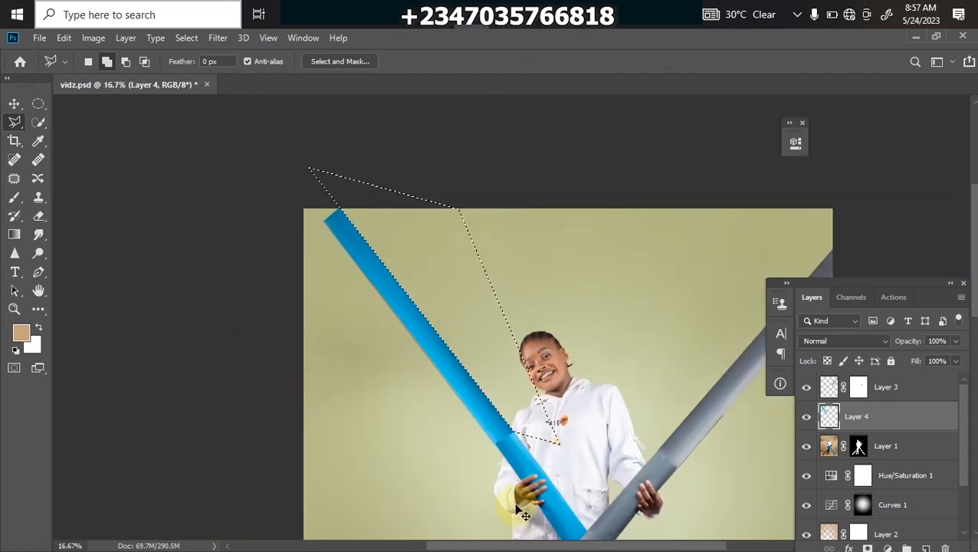
pyautogui.hotkey('ctrl', '-')
pyautogui.hotkey('ctrl', 'd')
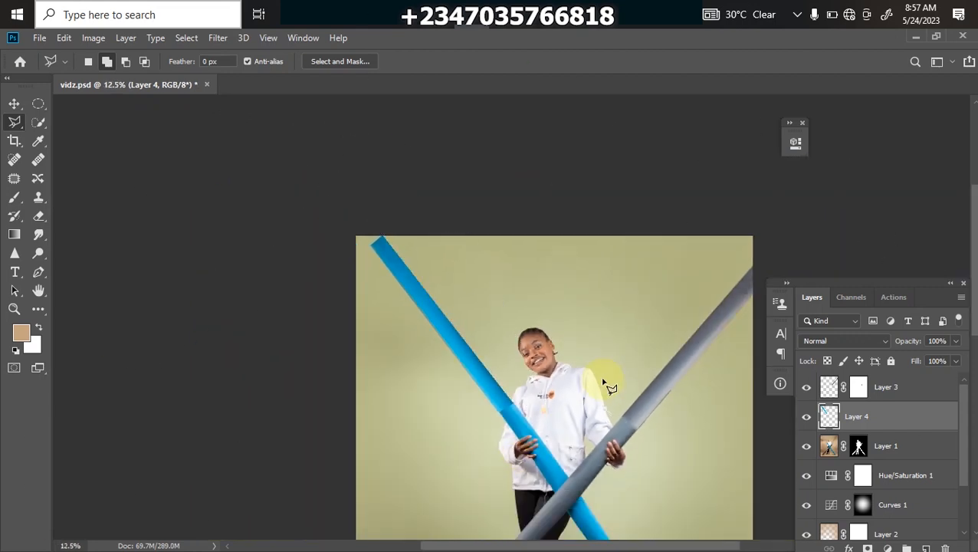
# Step: Add a layer mask to Layer 4 and paint black over the seam above the hand with a soft 80 px brush
pyautogui.hotkey('ctrl', '+')
pyautogui.hotkey('ctrl', '+')
pyautogui.hotkey('ctrl', '+')
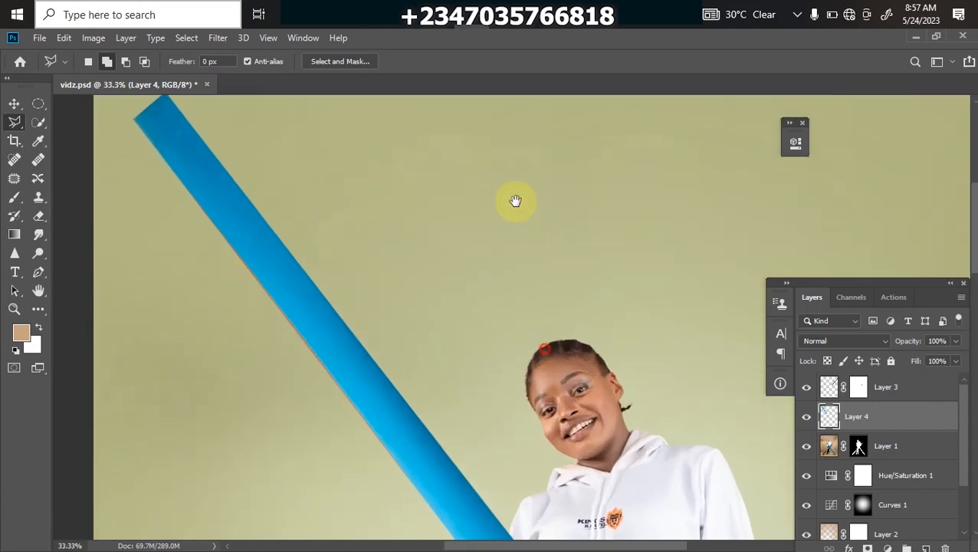
pyautogui.scroll(-3, 516, 201)
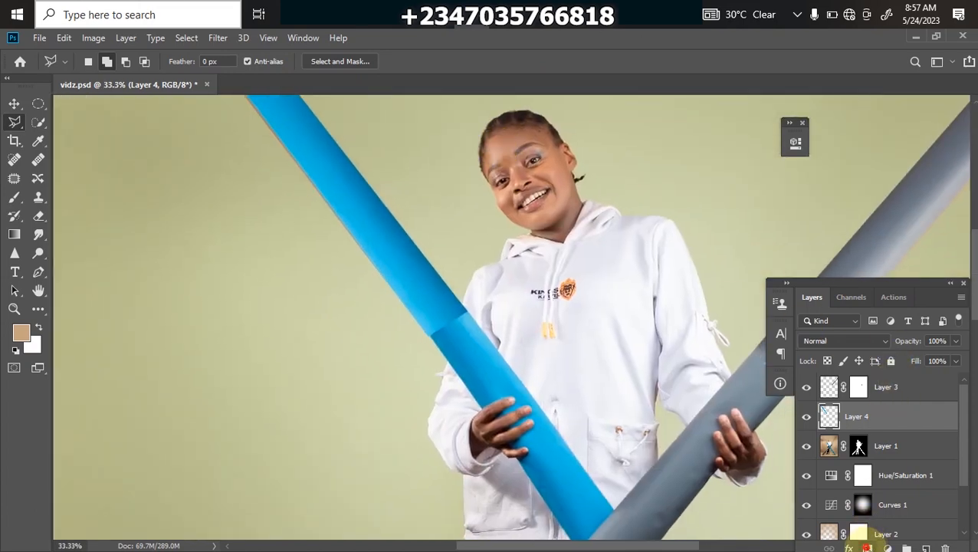
pyautogui.click(867, 547)
pyautogui.click(15, 199)
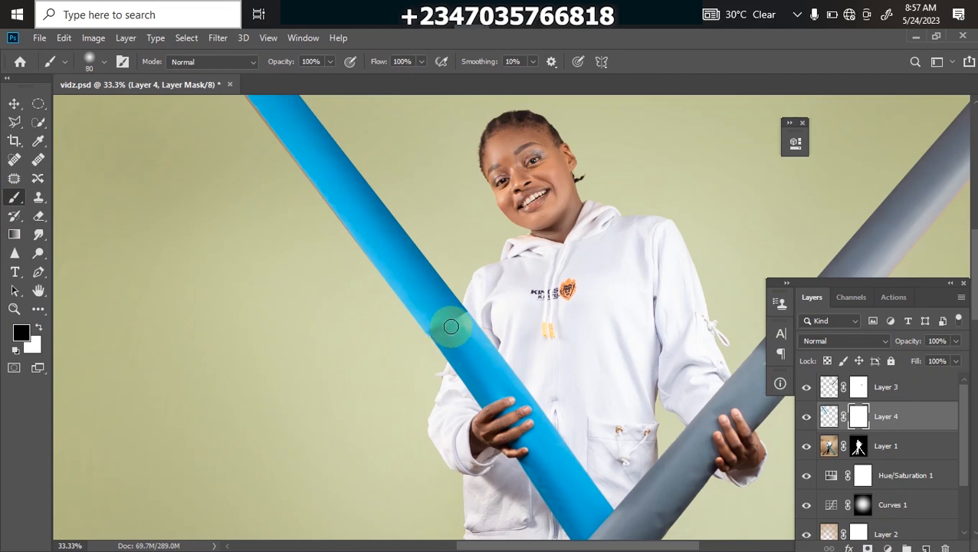
pyautogui.moveTo(467, 318); pyautogui.dragTo(444, 333)
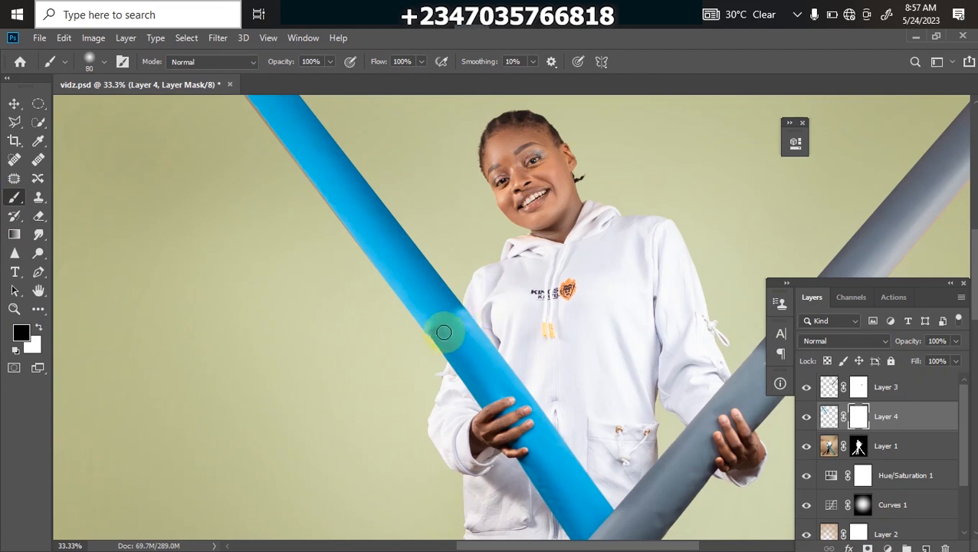
# Step: Examine the blended blue roll and the grey roll together in the whole photo
pyautogui.hotkey('ctrl', '-')
pyautogui.hotkey('ctrl', '-')
pyautogui.hotkey('ctrl', '-')
pyautogui.hotkey('ctrl', '-')
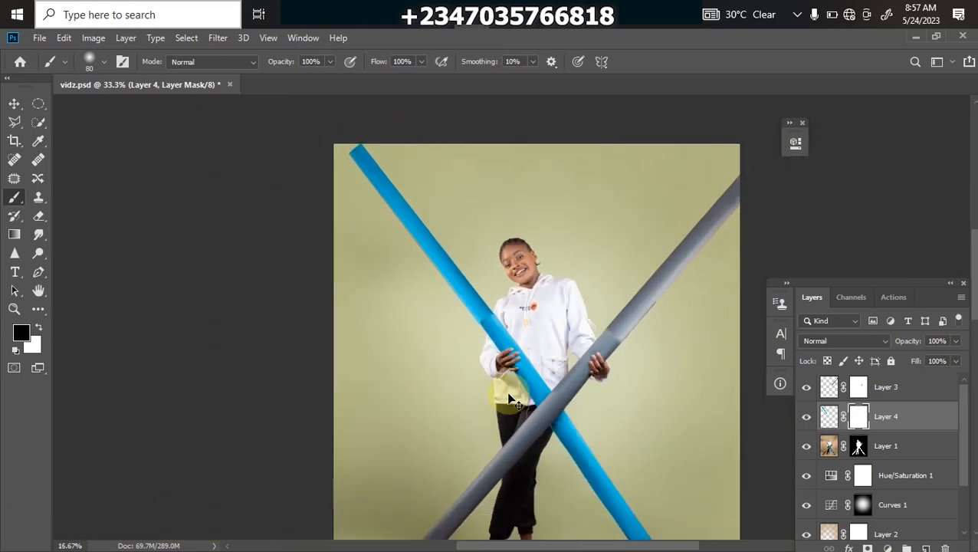
pyautogui.hotkey('ctrl', '+')
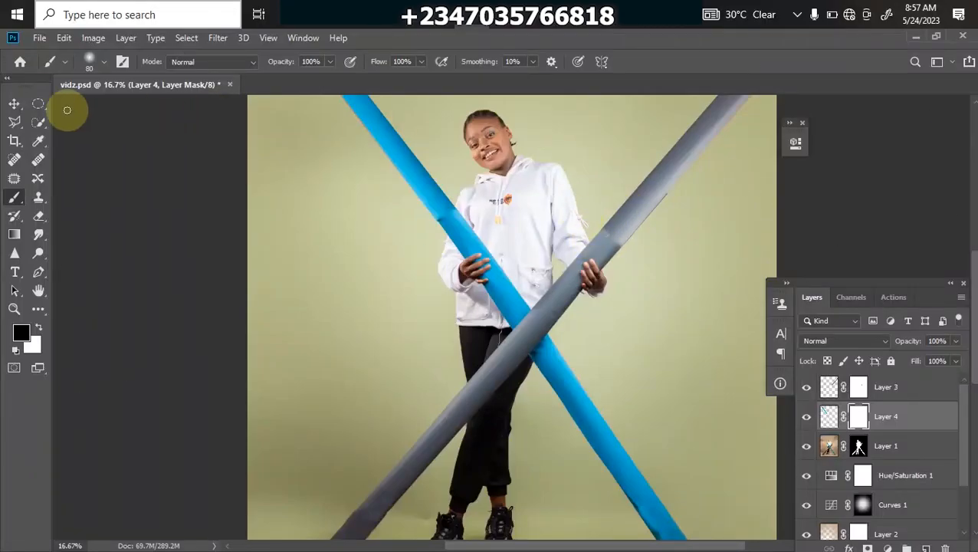
pyautogui.click(14, 103)
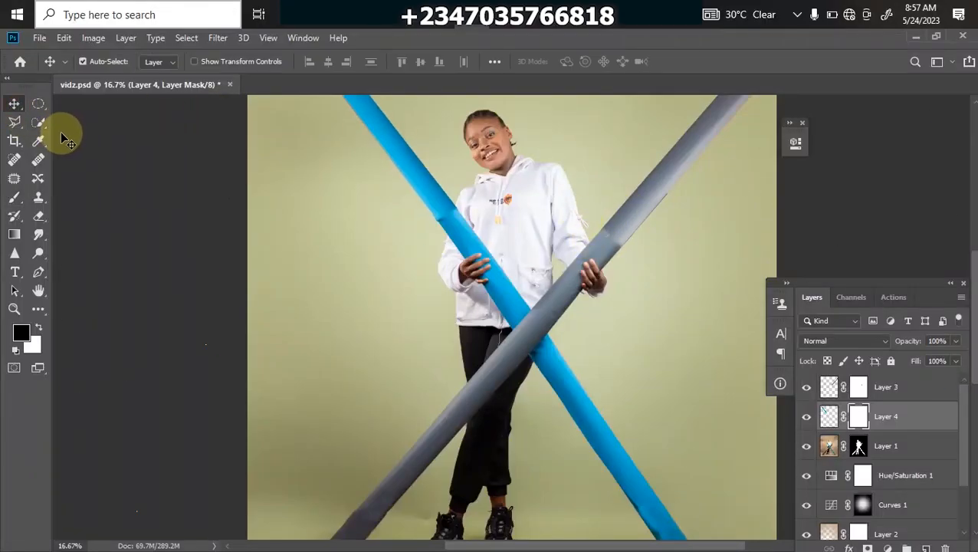
pyautogui.hotkey('ctrl', '-')
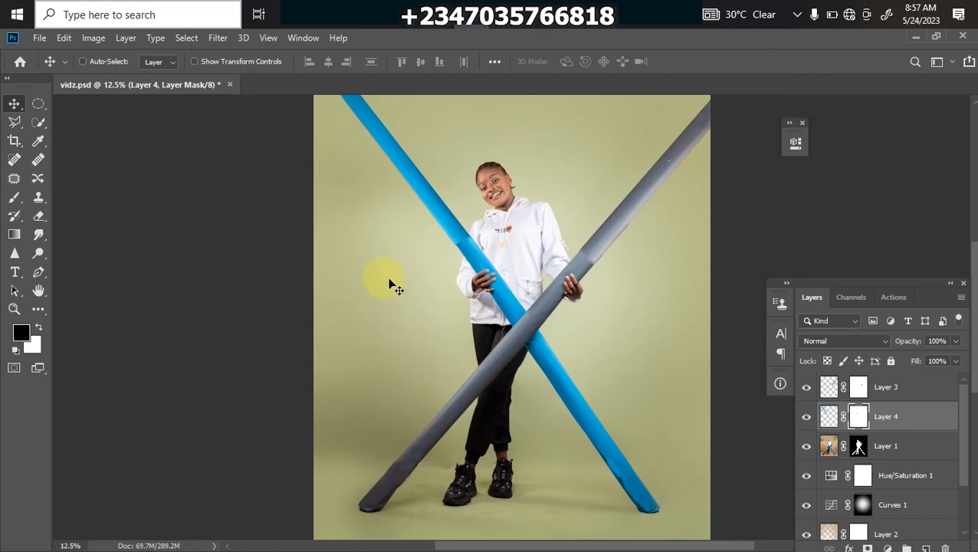
pyautogui.hotkey('ctrl', '-')
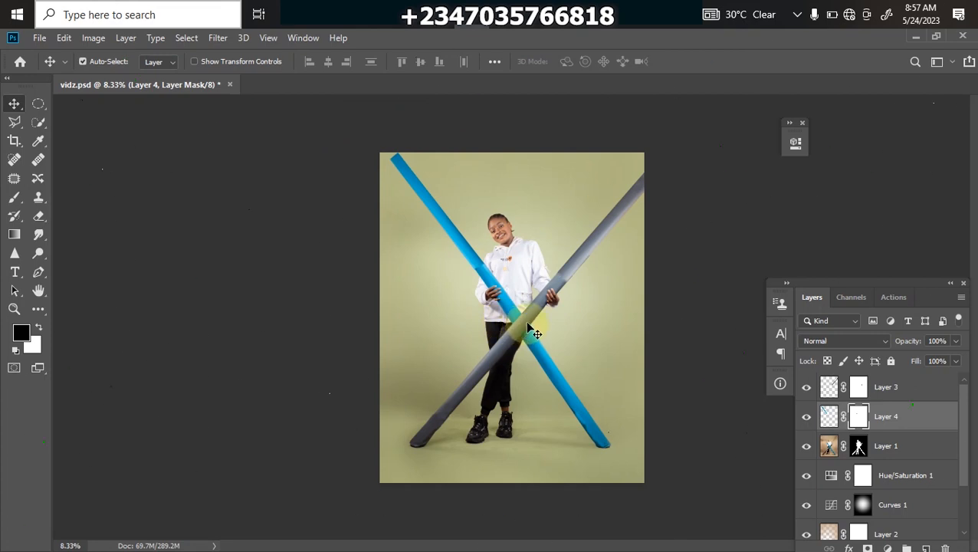
pyautogui.hotkey('ctrl', '-')
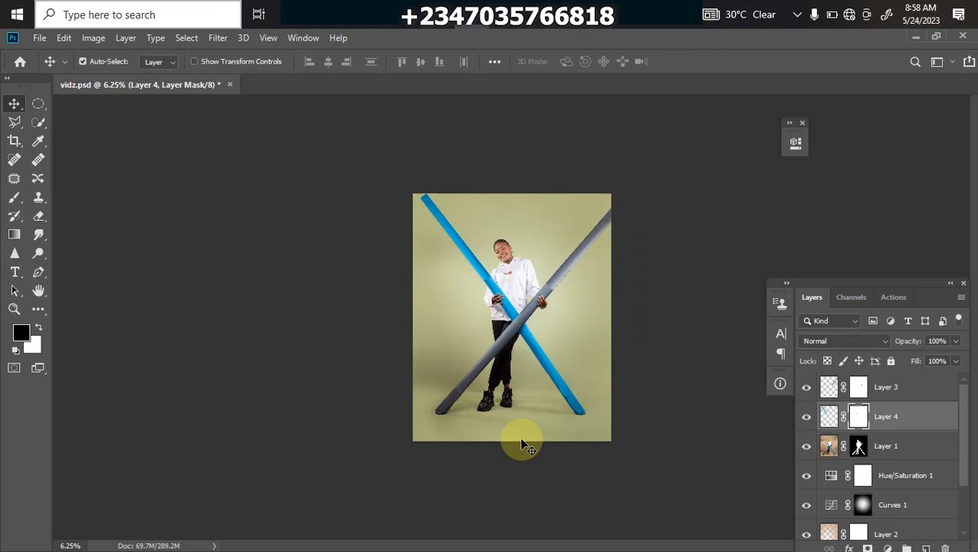
# Step: Switch to File Explorer and open the reflex files folder inside Pictures
pyautogui.click(401, 23)
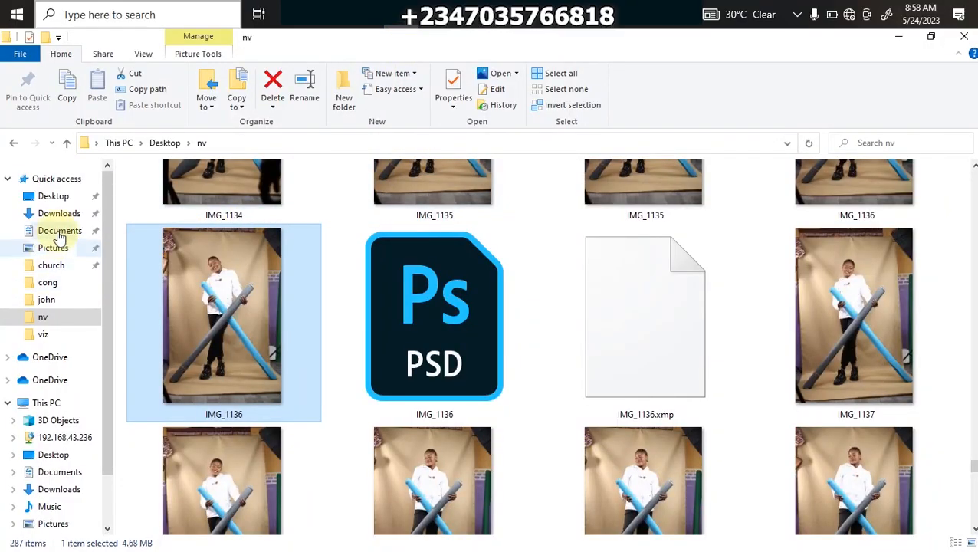
pyautogui.click(56, 199)
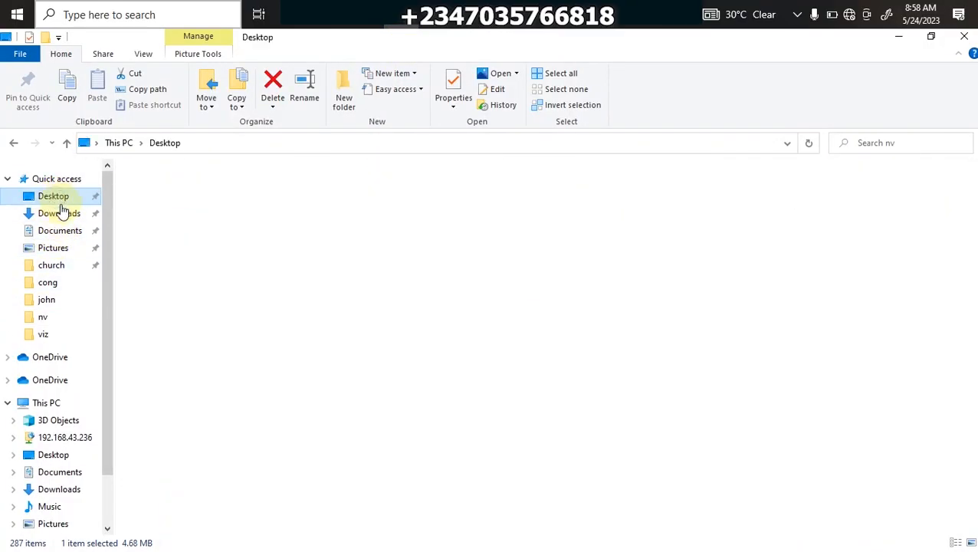
pyautogui.click(55, 249)
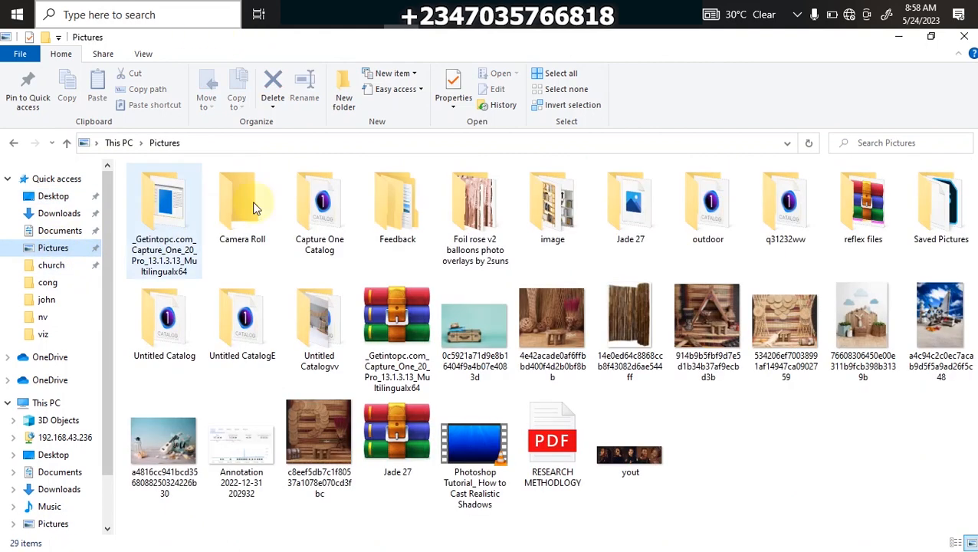
pyautogui.doubleClick(865, 222)
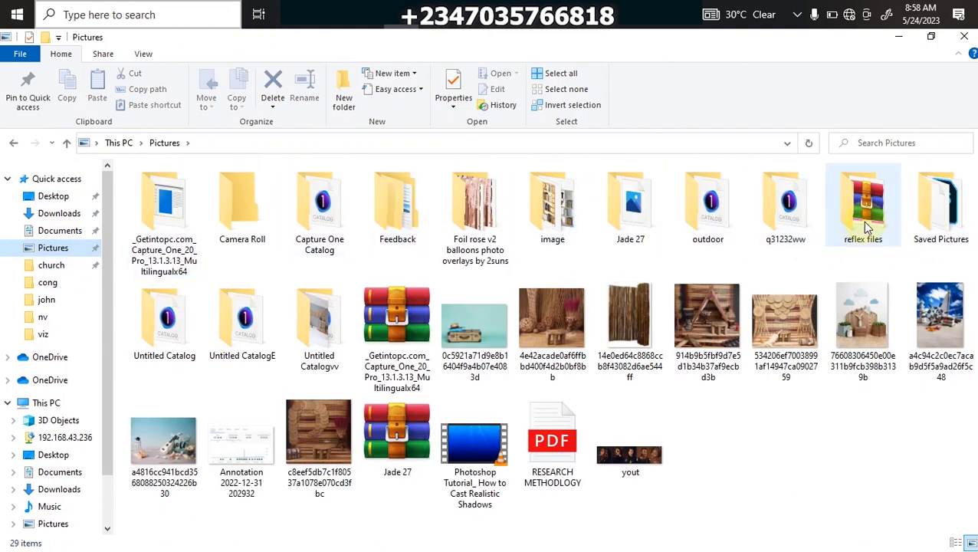
# Step: Open the png 04 folder inside reflex files, look through it and open its upload subfolder
pyautogui.doubleClick(322, 322)
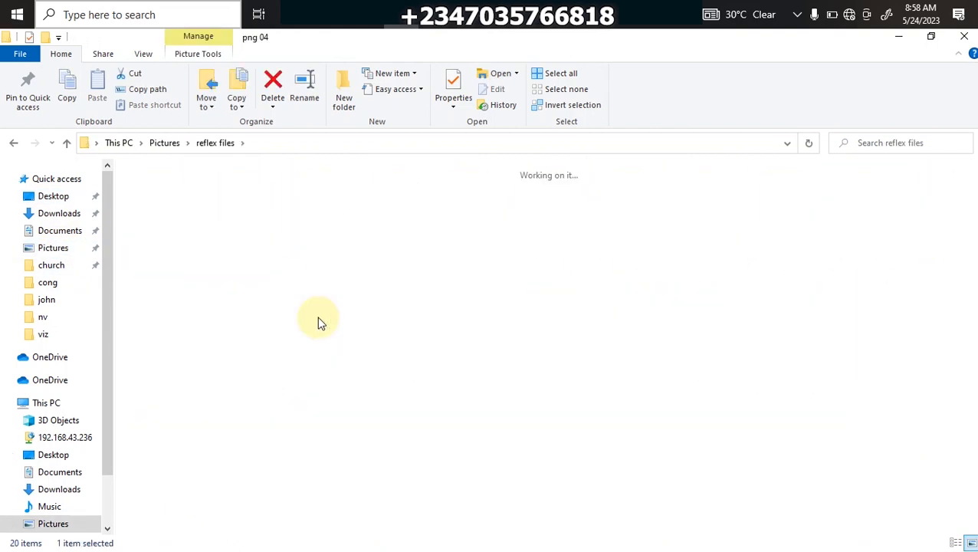
pyautogui.scroll(-5, 498, 338)
pyautogui.scroll(-4, 483, 410)
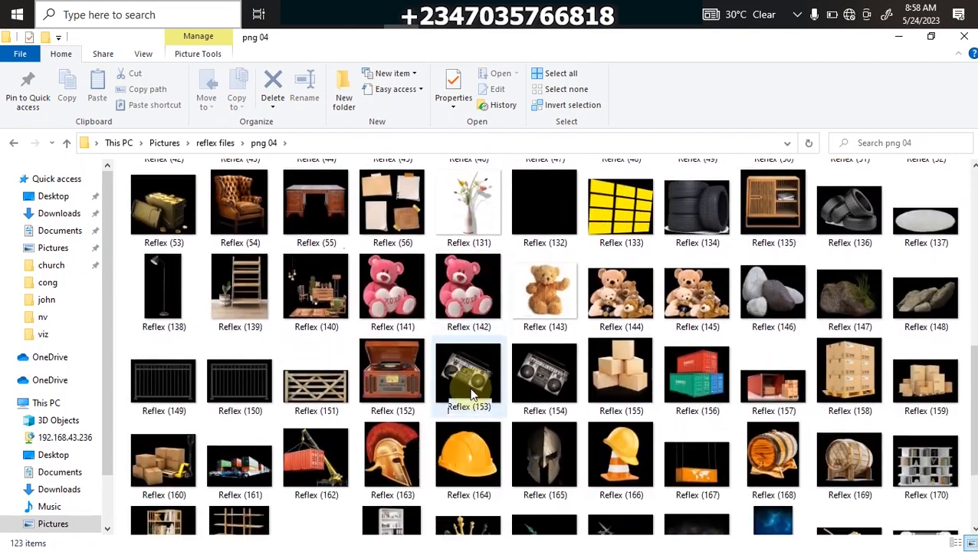
pyautogui.scroll(4, 483, 410)
pyautogui.scroll(3, 469, 403)
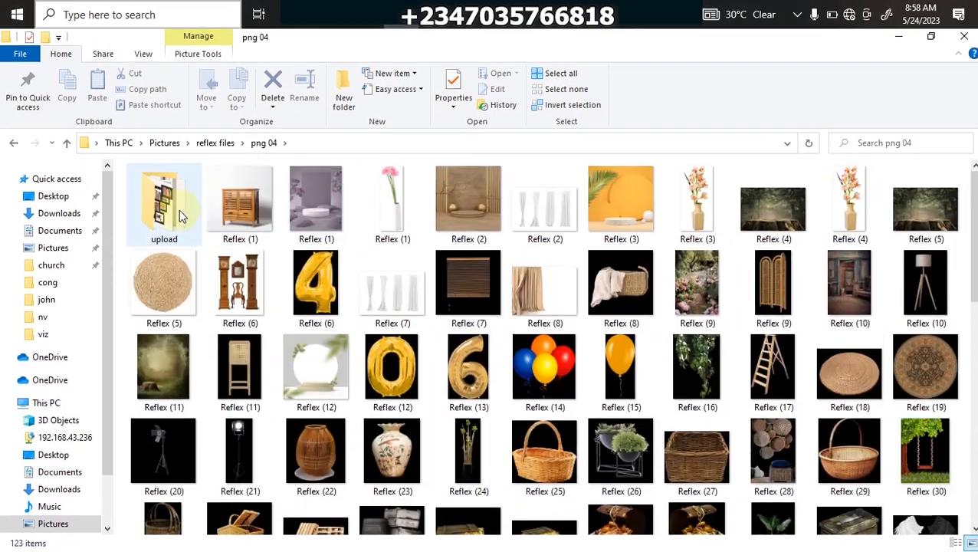
pyautogui.doubleClick(177, 219)
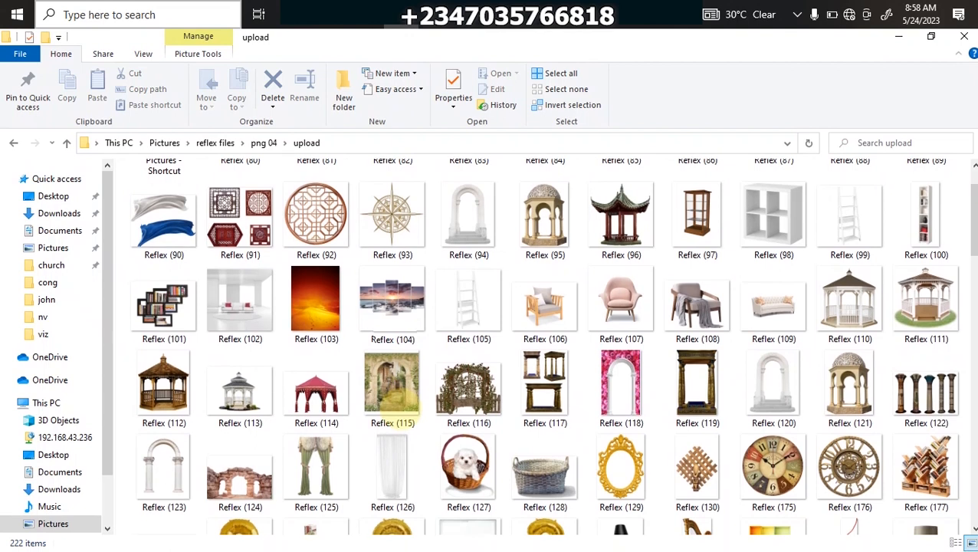
pyautogui.scroll(1, 391, 315)
# Step: Place the Reflex (99) ladder image into vidz.psd at the photo's left edge, scaled to about 139% and tilted about 3.3°
pyautogui.click(870, 305)
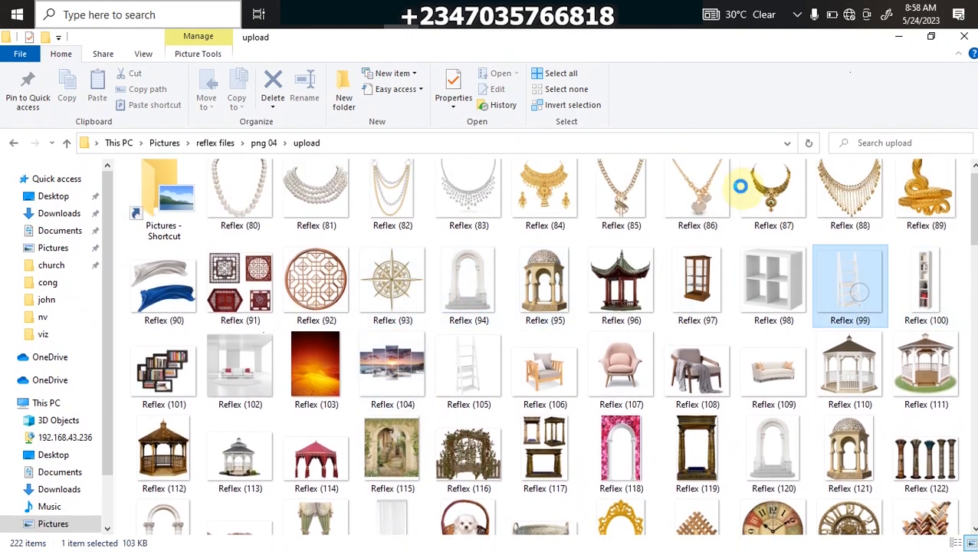
pyautogui.moveTo(852, 296); pyautogui.dragTo(345, 288)
pyautogui.moveTo(361, 209); pyautogui.dragTo(374, 217)
pyautogui.moveTo(325, 193); pyautogui.dragTo(389, 247)
pyautogui.moveTo(460, 337); pyautogui.dragTo(399, 325)
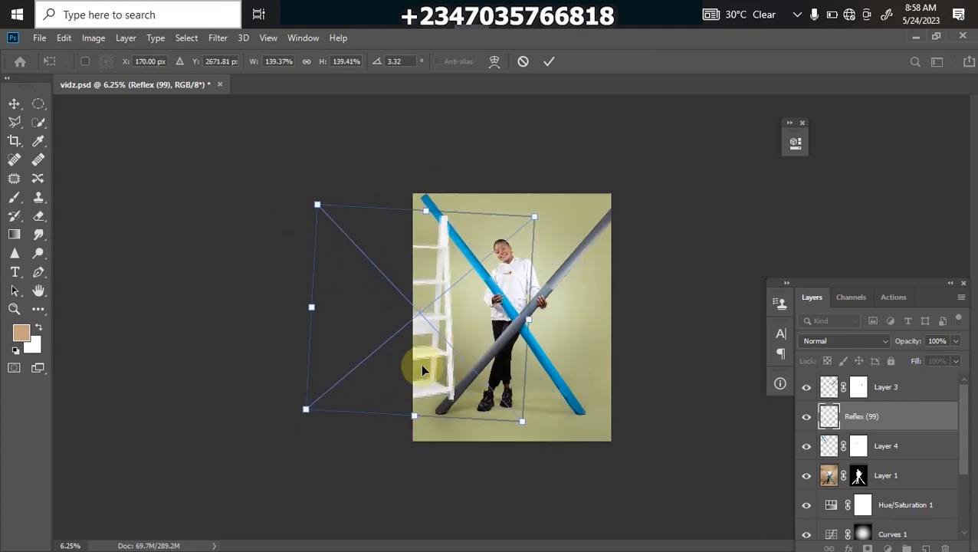
pyautogui.press('Return')
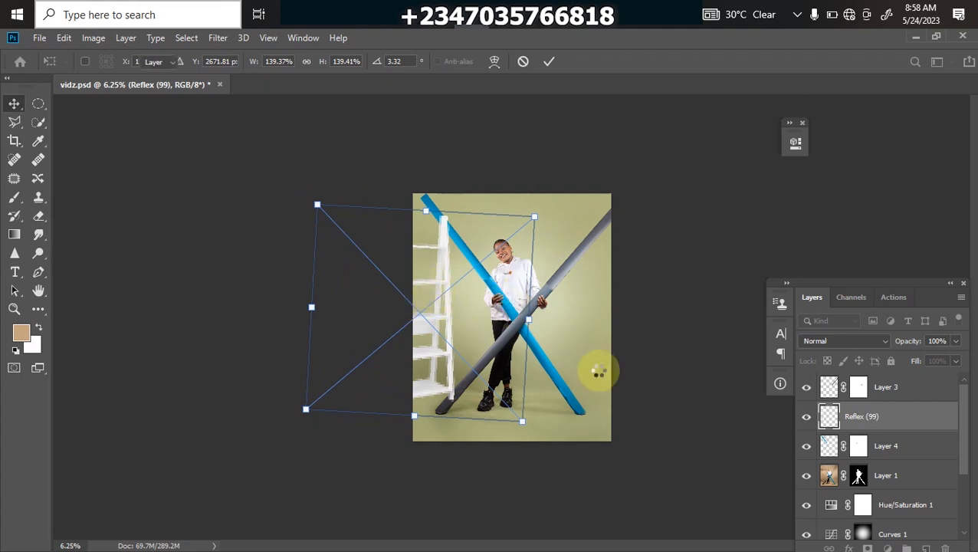
# Step: Move the Reflex (99) layer below Layer 1 and shift the ladder slightly down and right
pyautogui.moveTo(886, 428); pyautogui.dragTo(858, 494)
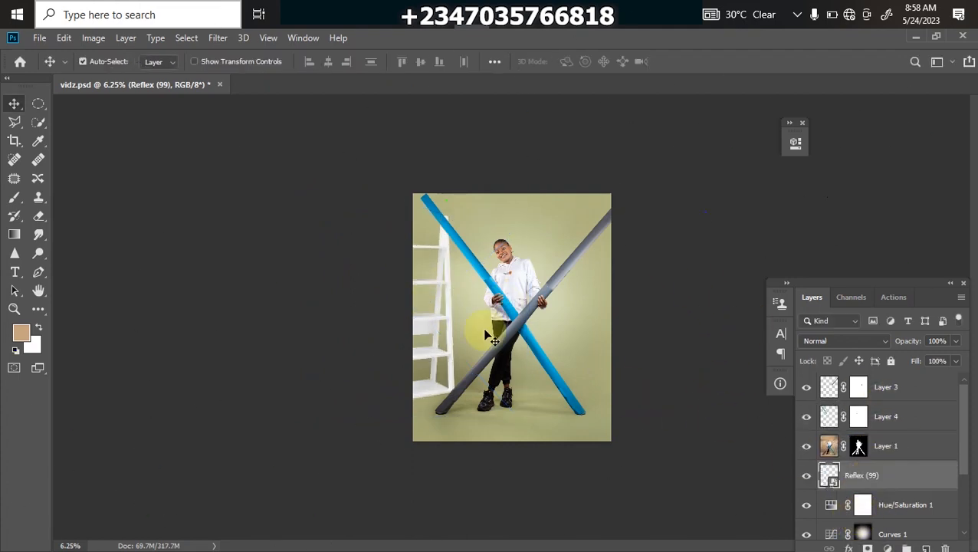
pyautogui.moveTo(426, 319); pyautogui.dragTo(432, 334)
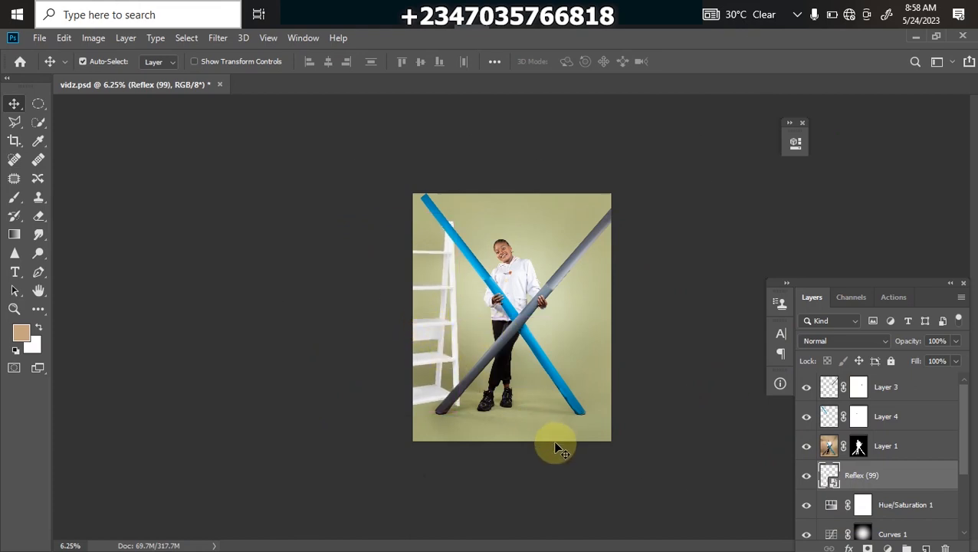
pyautogui.hotkey('ctrl', '+')
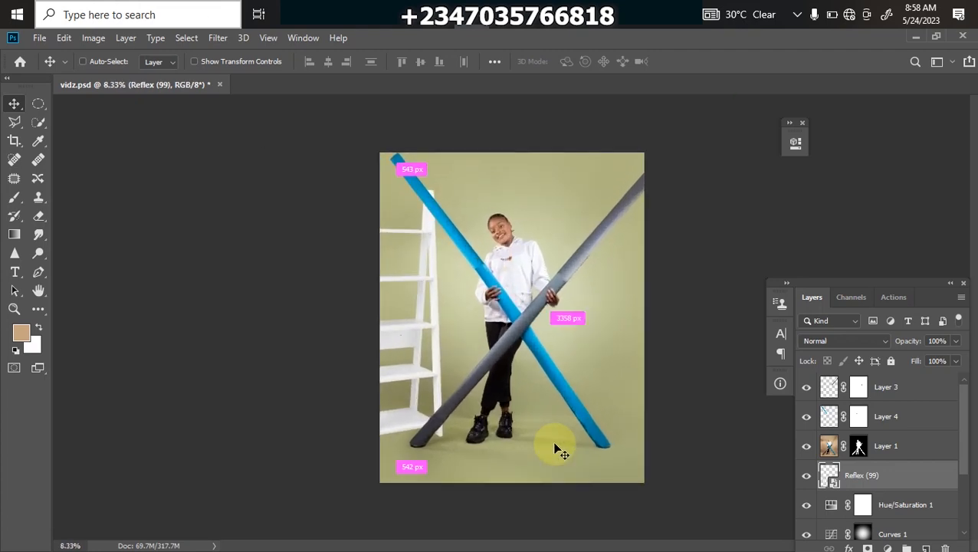
pyautogui.hotkey('ctrl', '-')
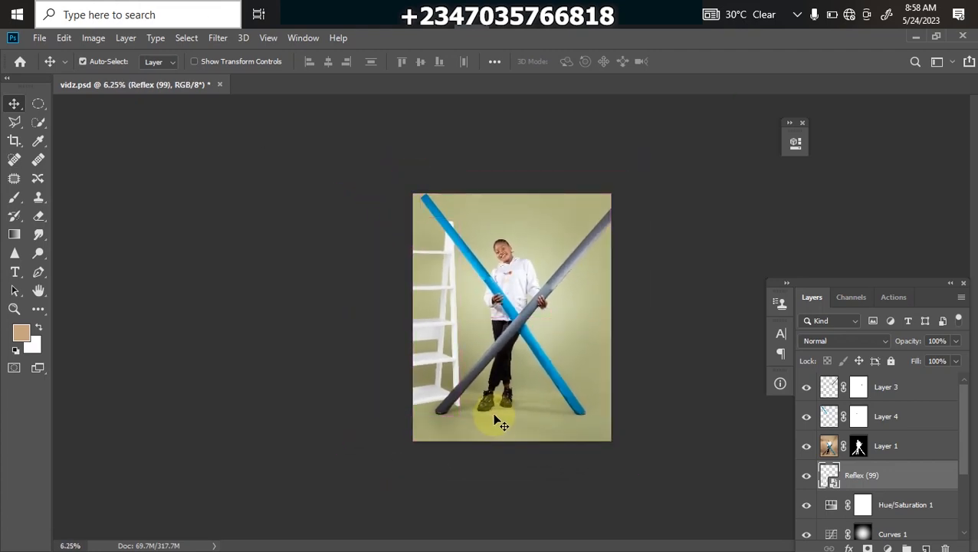
# Step: Scale the Reflex (99) ladder down to about 130% with Free Transform
pyautogui.hotkey('ctrl', 't')
pyautogui.moveTo(324, 212); pyautogui.dragTo(335, 224)
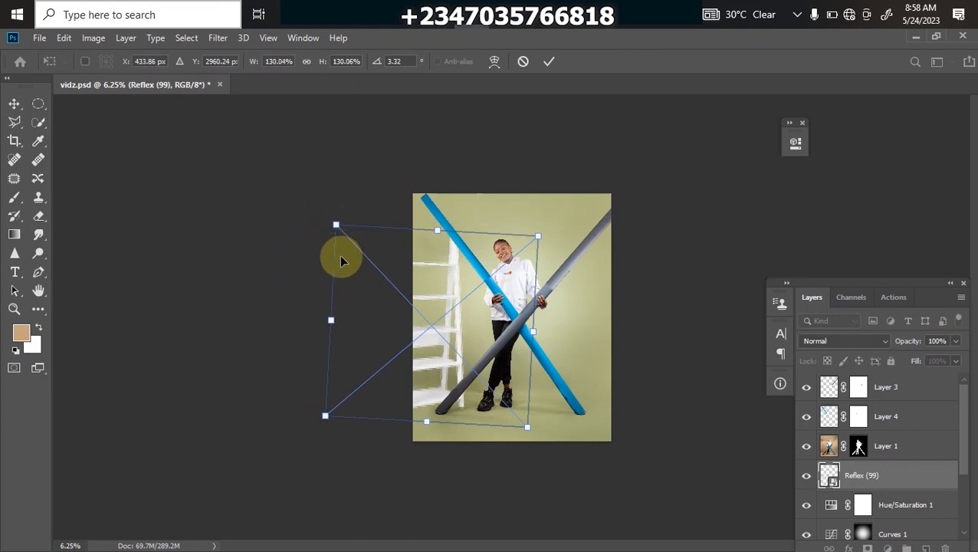
pyautogui.press('Return')
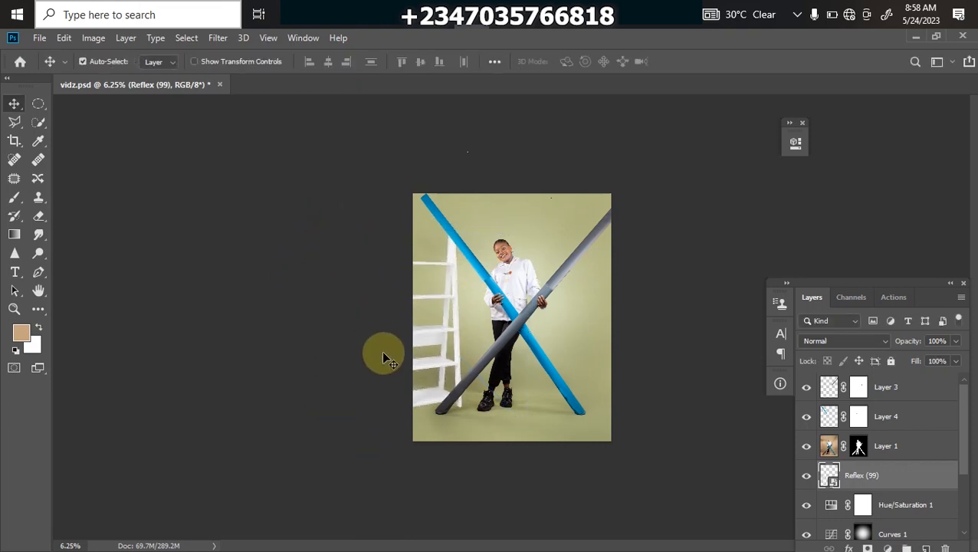
# Step: Examine the ladder's size and placement behind the rolls, both close up and in the whole photo
pyautogui.hotkey('ctrl', '+')
pyautogui.hotkey('ctrl', '+')
pyautogui.hotkey('ctrl', '-')
pyautogui.hotkey('ctrl', '-')
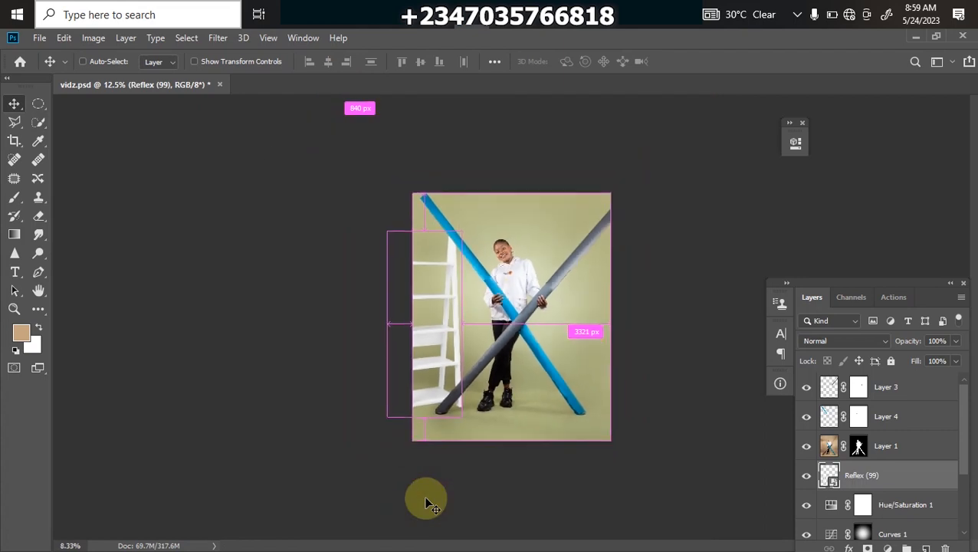
pyautogui.hotkey('ctrl', '+')
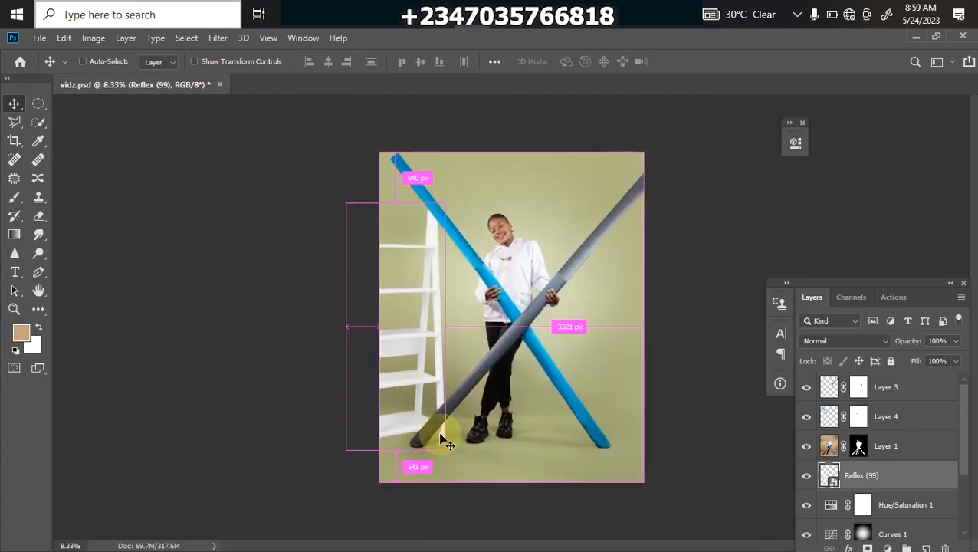
pyautogui.hotkey('ctrl', '-')
pyautogui.hotkey('ctrl', '-')
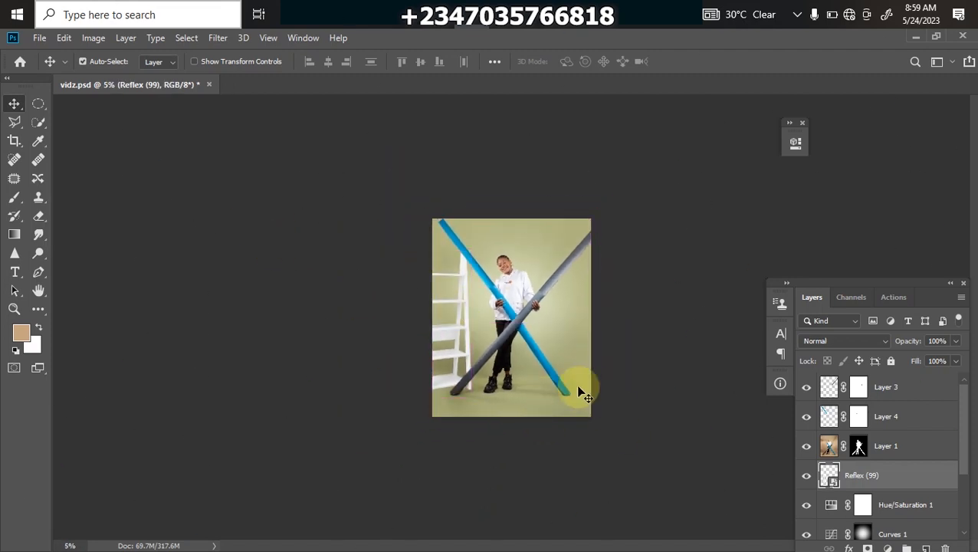
pyautogui.hotkey('ctrl', '-')
pyautogui.hotkey('ctrl', '+')
# Step: With Layer 3 active, make a circular marquee selection around the subject, nudge it right and invert it
pyautogui.click(916, 387)
pyautogui.moveTo(41, 104); pyautogui.dragTo(87, 117)
pyautogui.moveTo(448, 226); pyautogui.dragTo(503, 290)
pyautogui.press('Right')
pyautogui.press('Right')
pyautogui.press('Right')
pyautogui.press('Right')
pyautogui.press('Right')
pyautogui.press('Right')
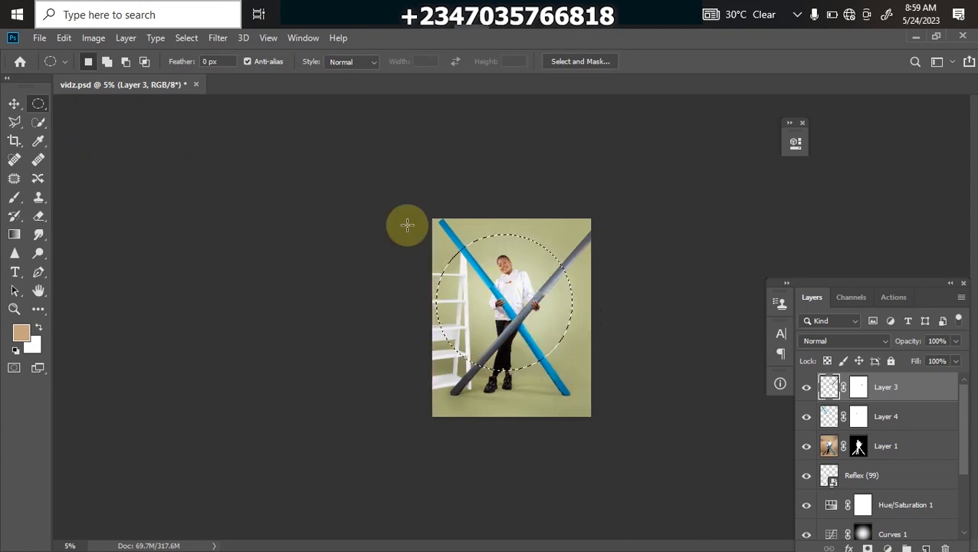
pyautogui.hotkey('ctrl', 'shift', 'i')
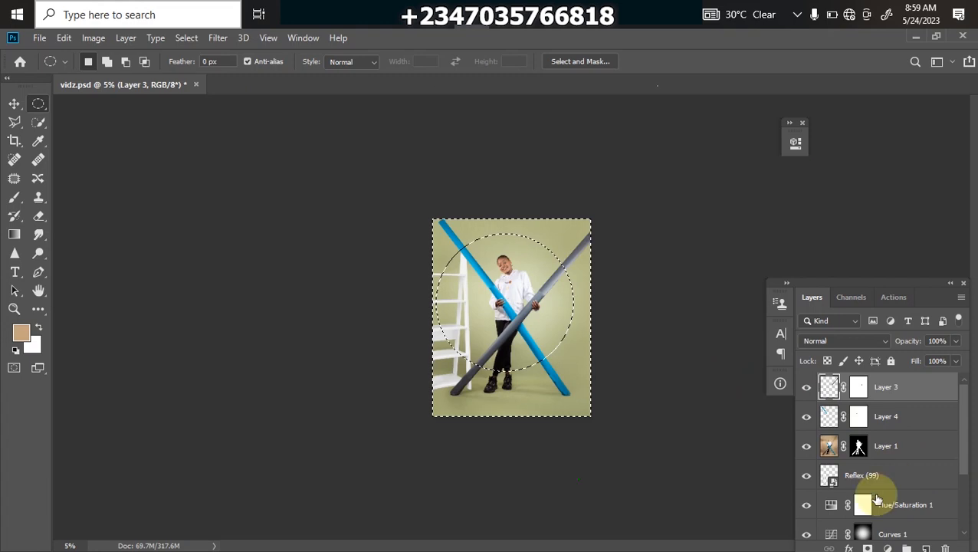
# Step: Add a black Solid Color fill layer covering the area outside the circle
pyautogui.click(887, 549)
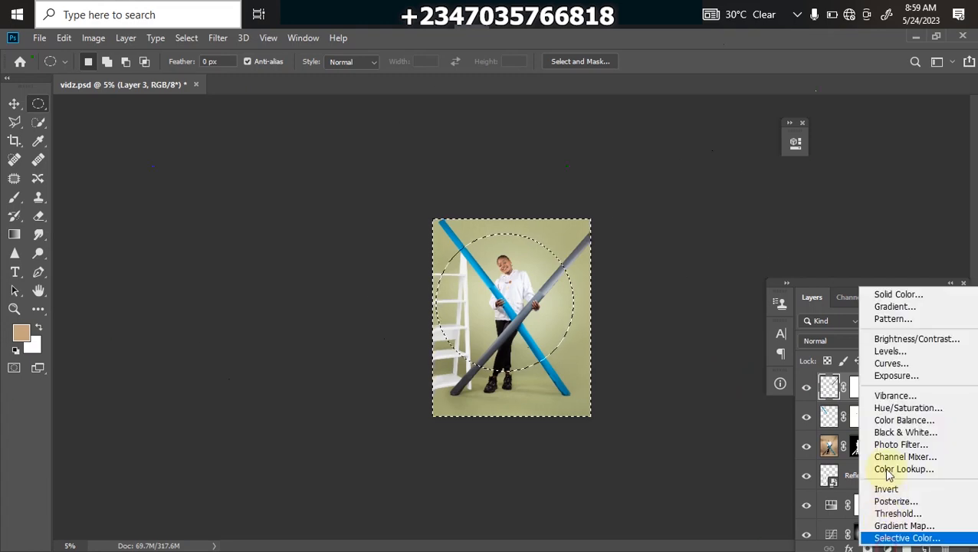
pyautogui.click(885, 297)
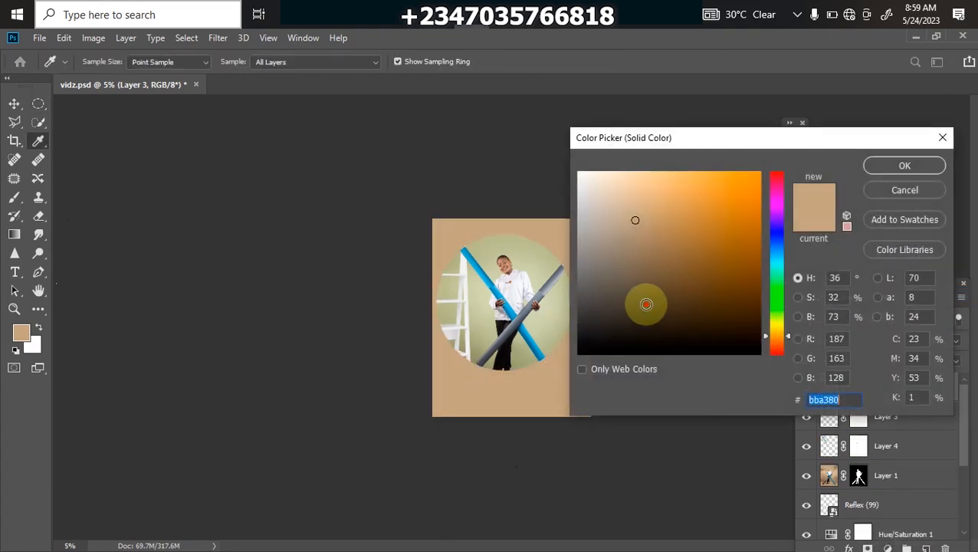
pyautogui.moveTo(646, 304); pyautogui.dragTo(511, 429)
pyautogui.press('Return')
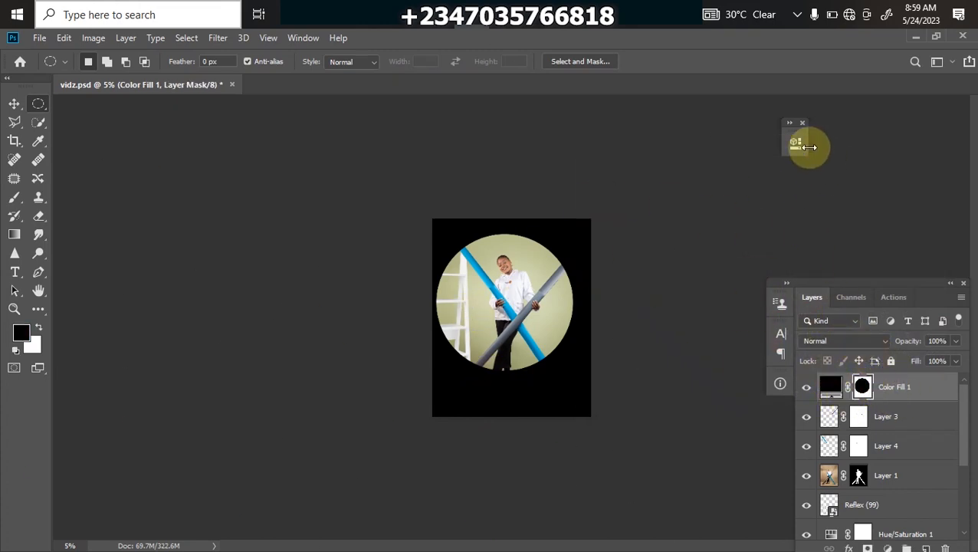
# Step: Feather the Color Fill 1 mask to about 685.7 px and lower the layer's opacity to 20% for a soft vignette
pyautogui.click(793, 148)
pyautogui.moveTo(690, 278); pyautogui.dragTo(749, 278)
pyautogui.click(955, 341)
pyautogui.moveTo(945, 353); pyautogui.dragTo(898, 359)
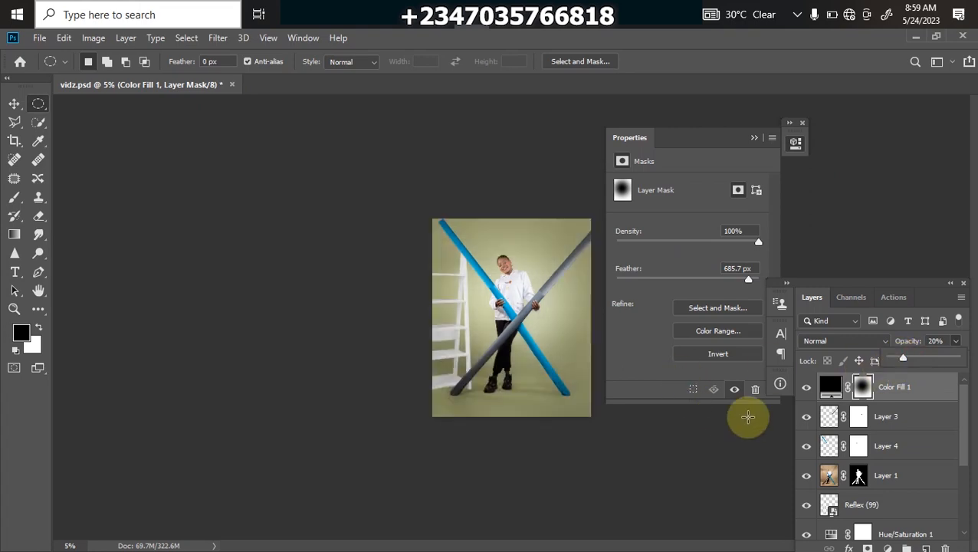
# Step: Add a Color Lookup adjustment layer above Color Fill 1 using the NATURAL COLOR.CUBE 3D LUT
pyautogui.click(926, 389)
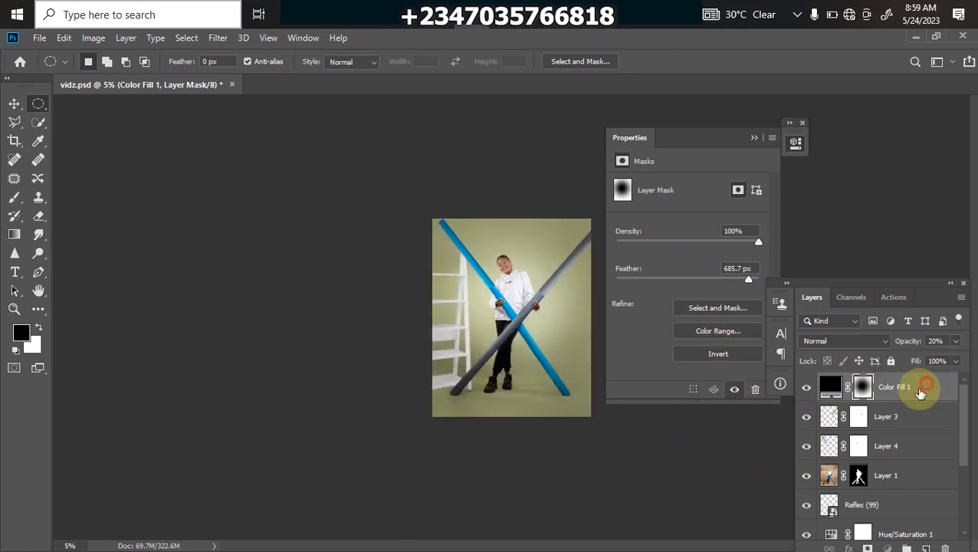
pyautogui.click(889, 548)
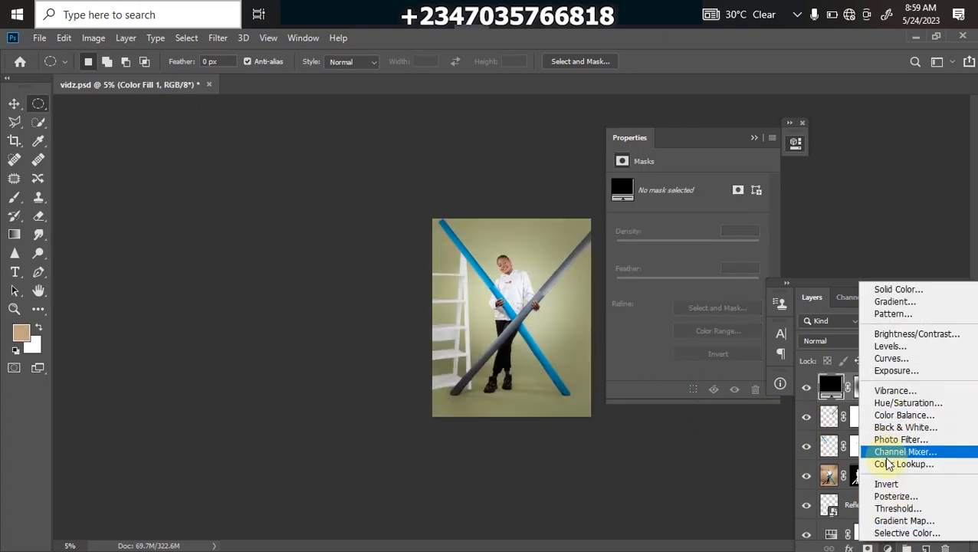
pyautogui.click(840, 465)
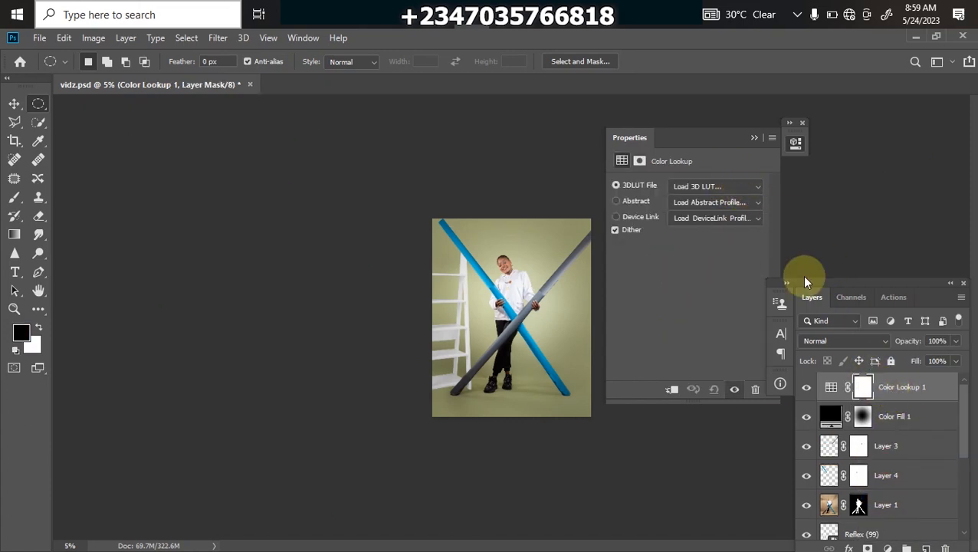
pyautogui.click(747, 191)
pyautogui.moveTo(864, 238); pyautogui.dragTo(884, 480)
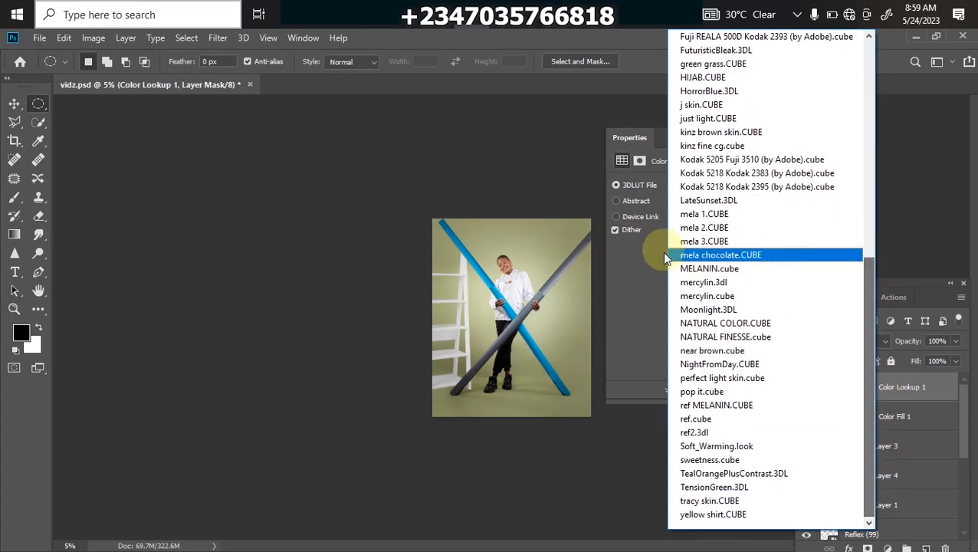
pyautogui.click(737, 325)
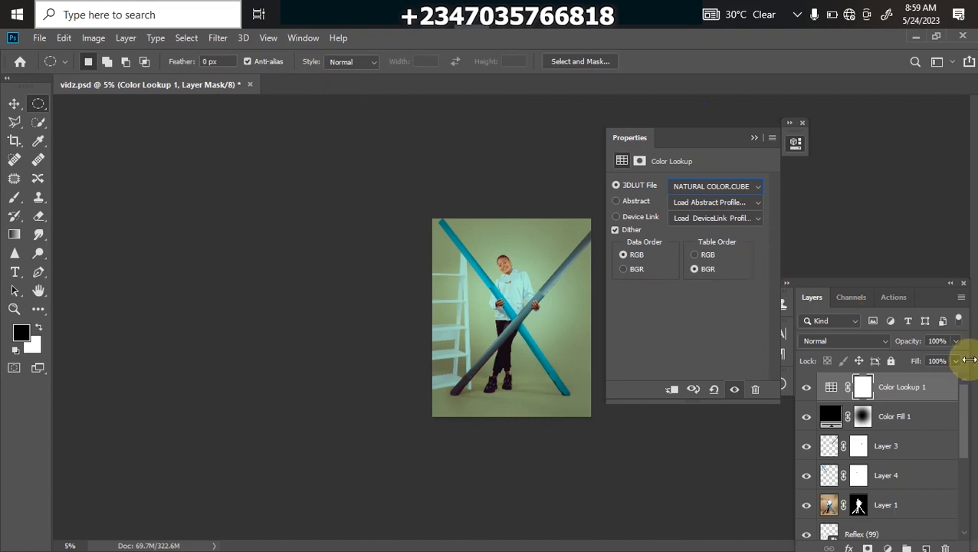
# Step: Lower the Color Lookup 1 layer's opacity to 45%
pyautogui.hotkey('ctrl', '+')
pyautogui.hotkey('ctrl', '+')
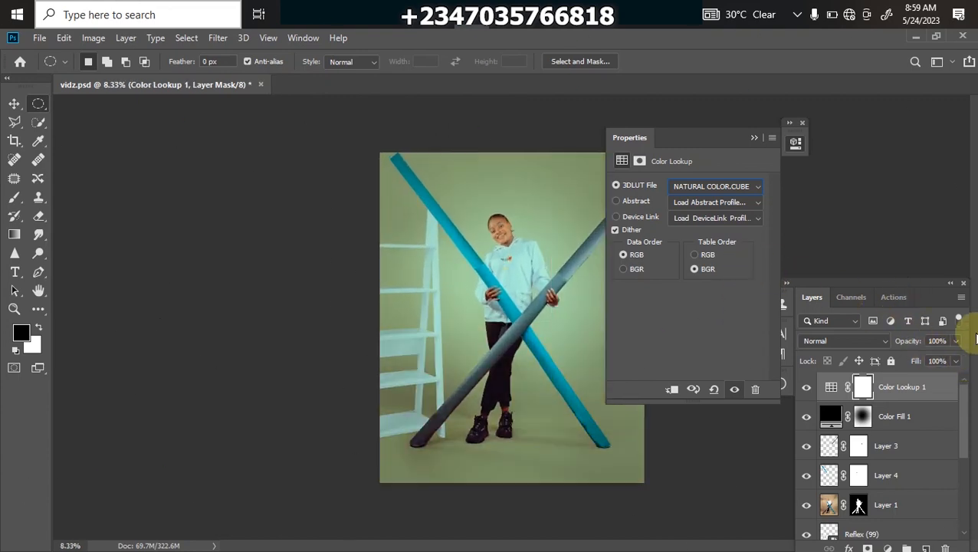
pyautogui.click(954, 344)
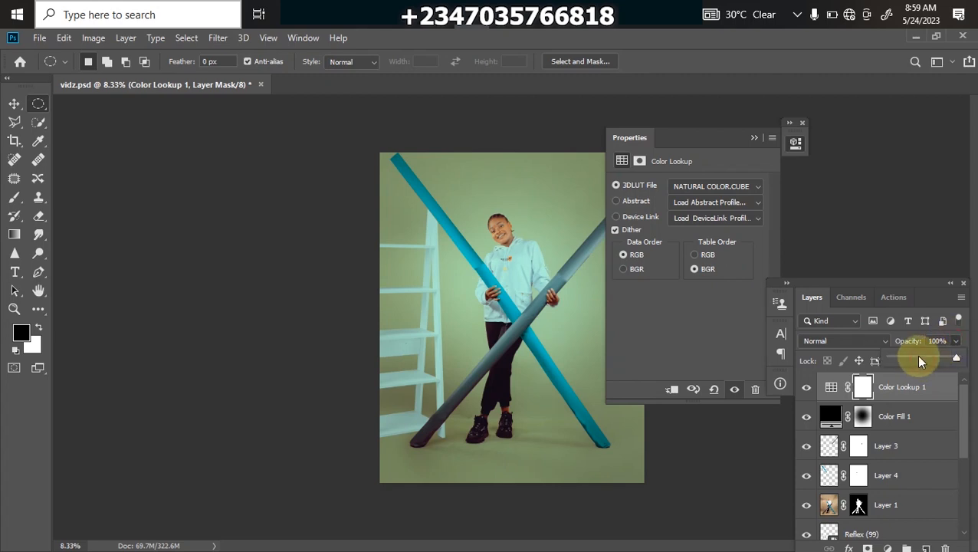
pyautogui.click(920, 359)
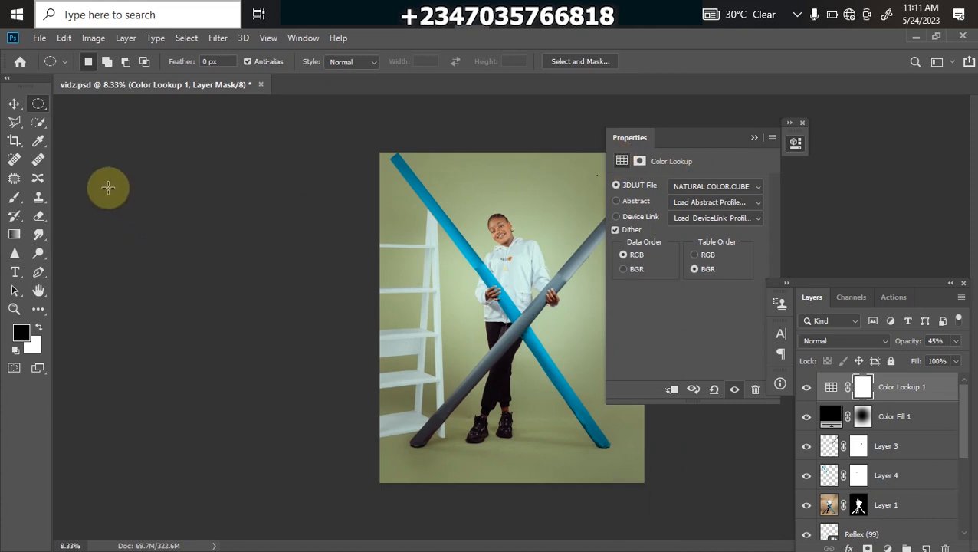
# Step: Activate the Ellipse shape tool and swap the foreground and background colors so white is in front
pyautogui.click(42, 309)
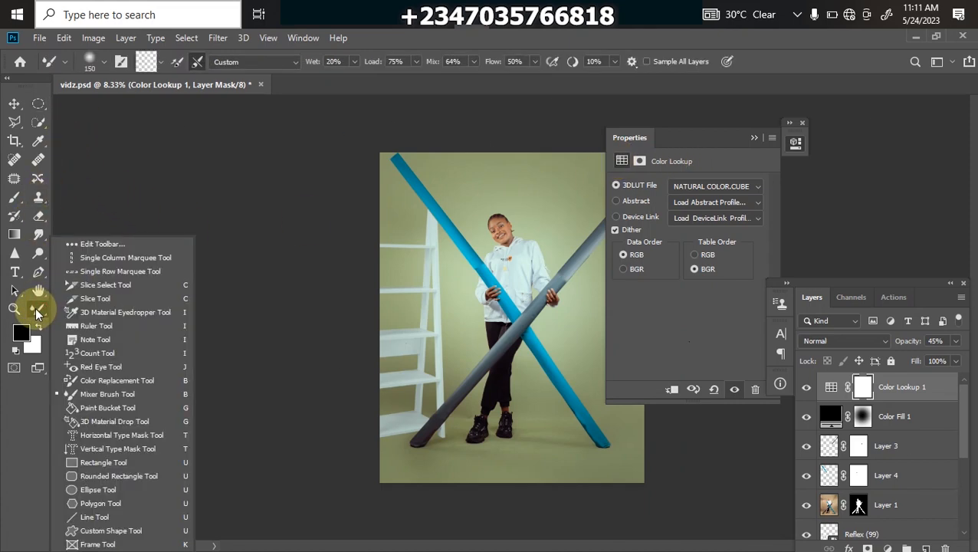
pyautogui.click(84, 489)
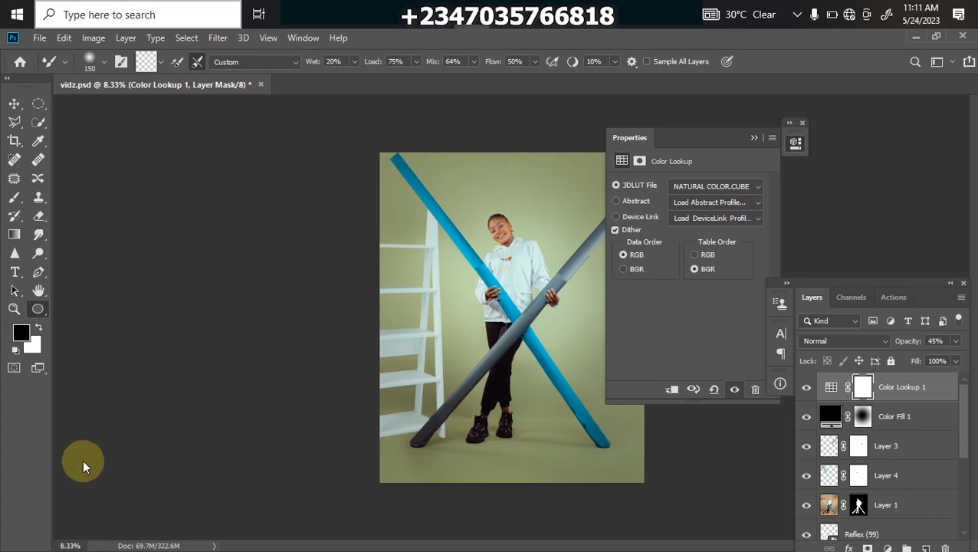
pyautogui.click(39, 328)
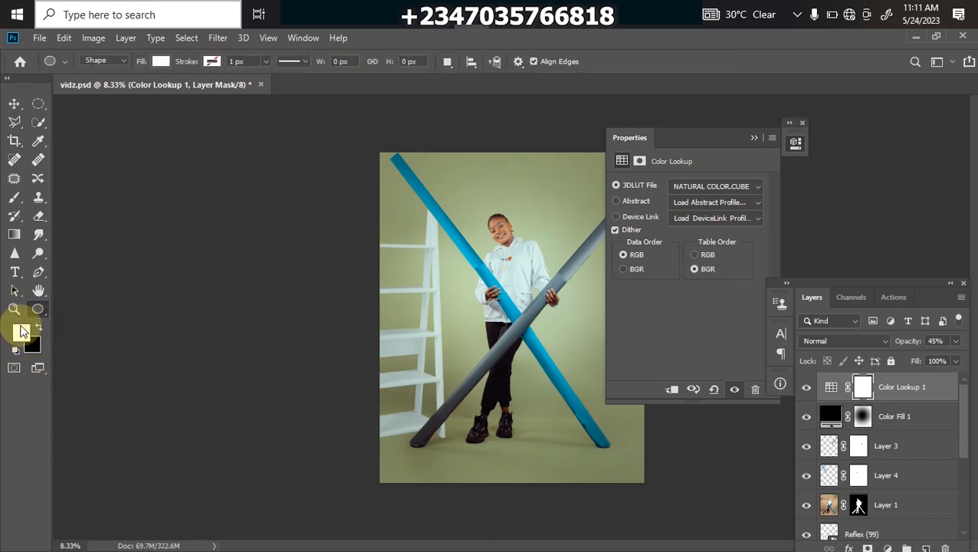
pyautogui.click(211, 61)
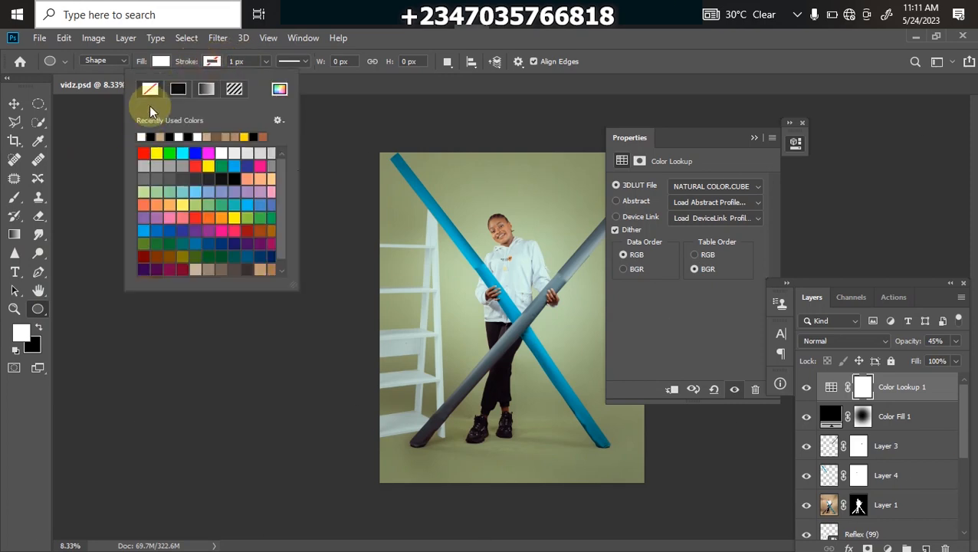
pyautogui.click(100, 120)
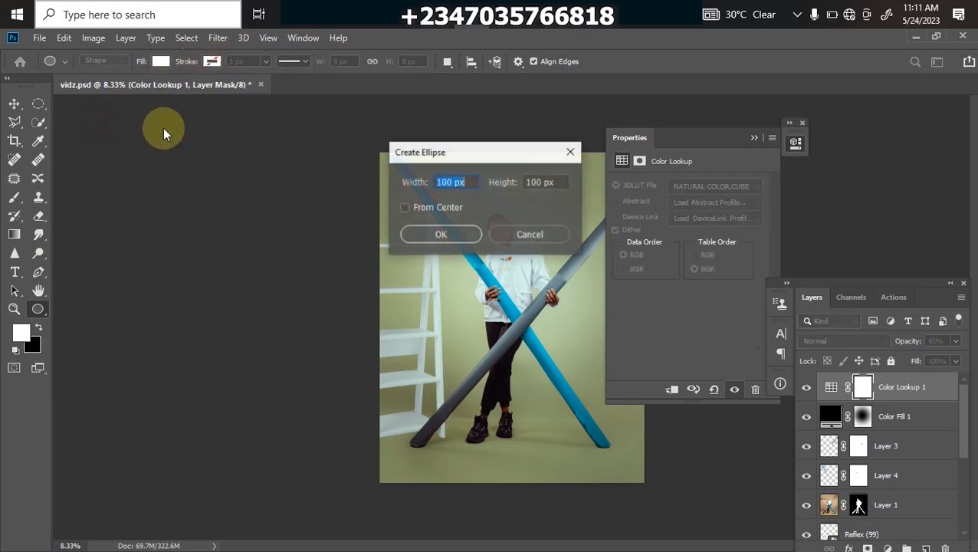
pyautogui.click(529, 239)
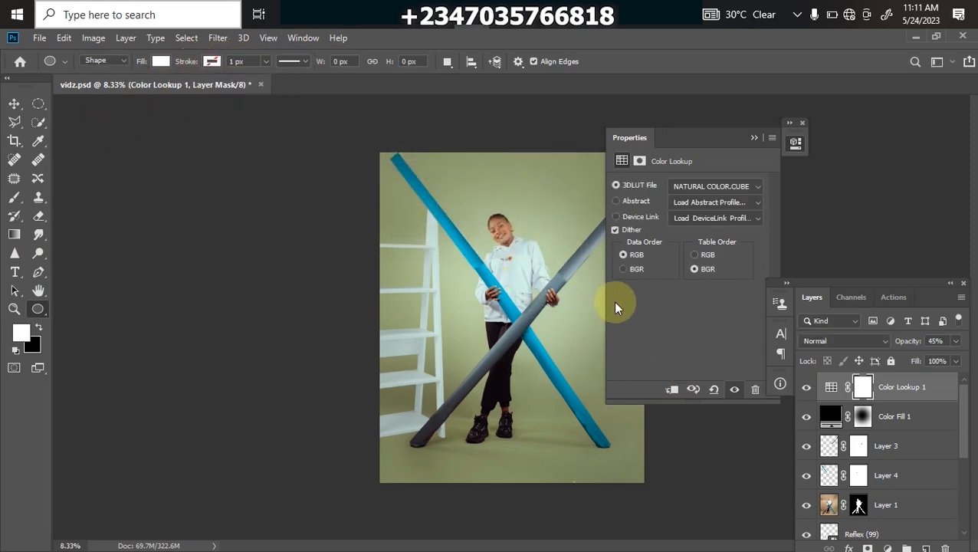
# Step: Draw a white circle about 828 px wide beside the subject's head, directly above the Reflex (99) layer
pyautogui.moveTo(967, 434); pyautogui.dragTo(956, 454)
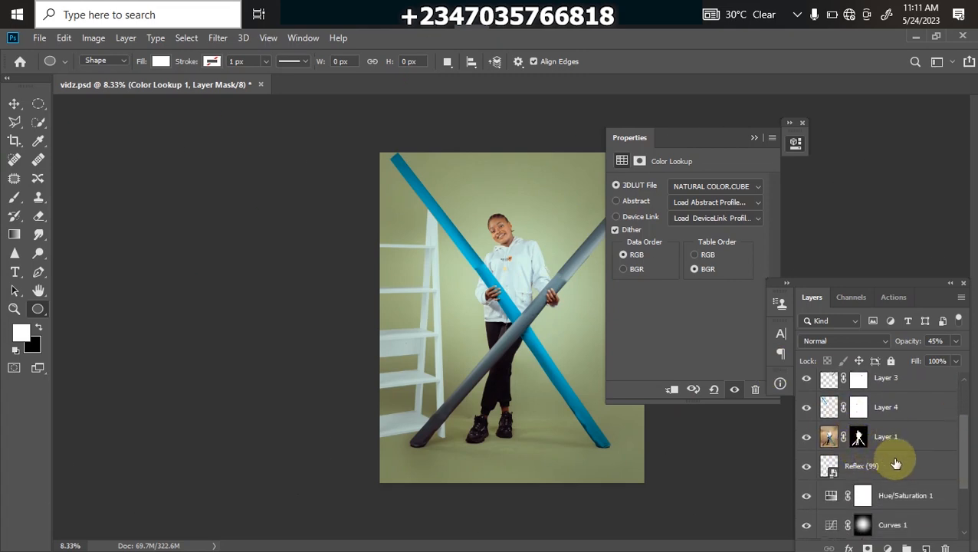
pyautogui.click(830, 465)
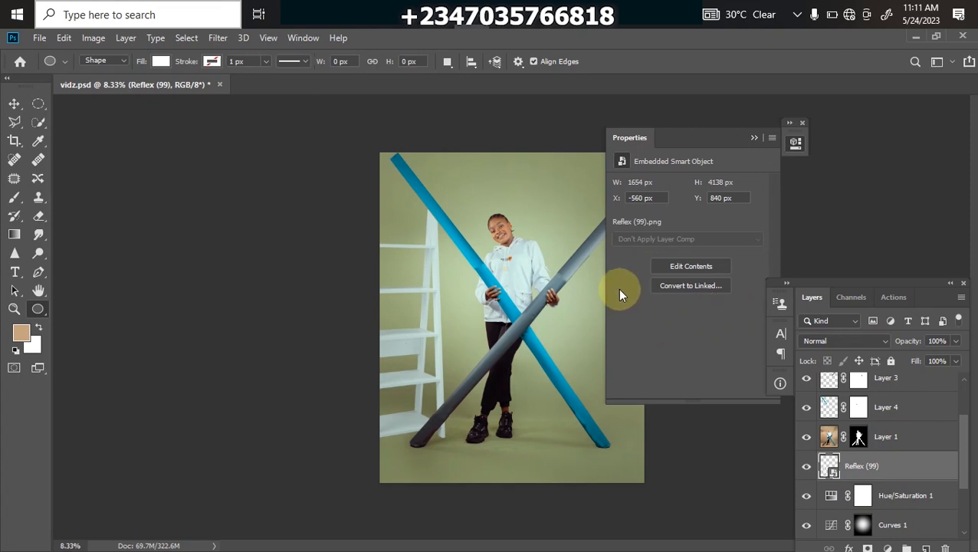
pyautogui.moveTo(534, 201); pyautogui.dragTo(583, 254)
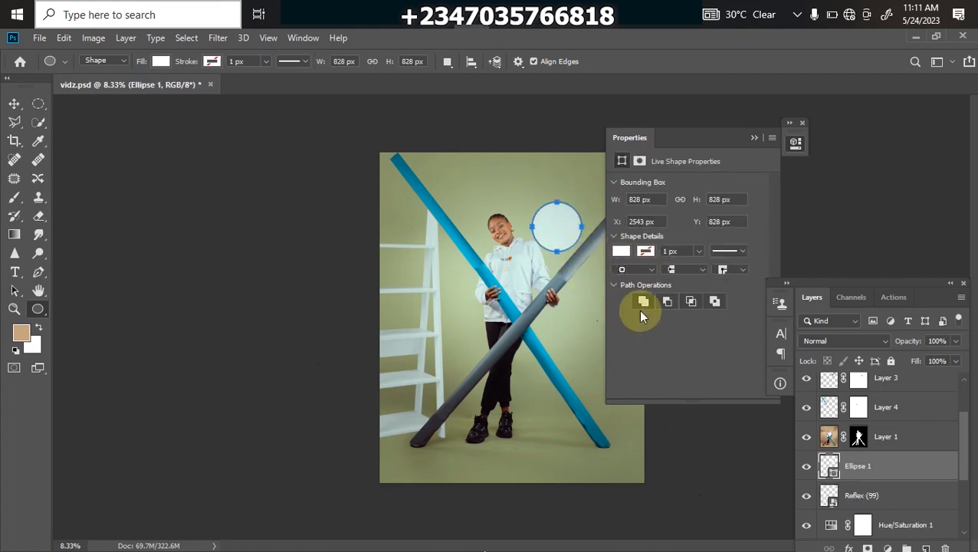
# Step: Move the white circle slightly up and away from the subject to about X 2820 px, Y 708 px
pyautogui.click(621, 252)
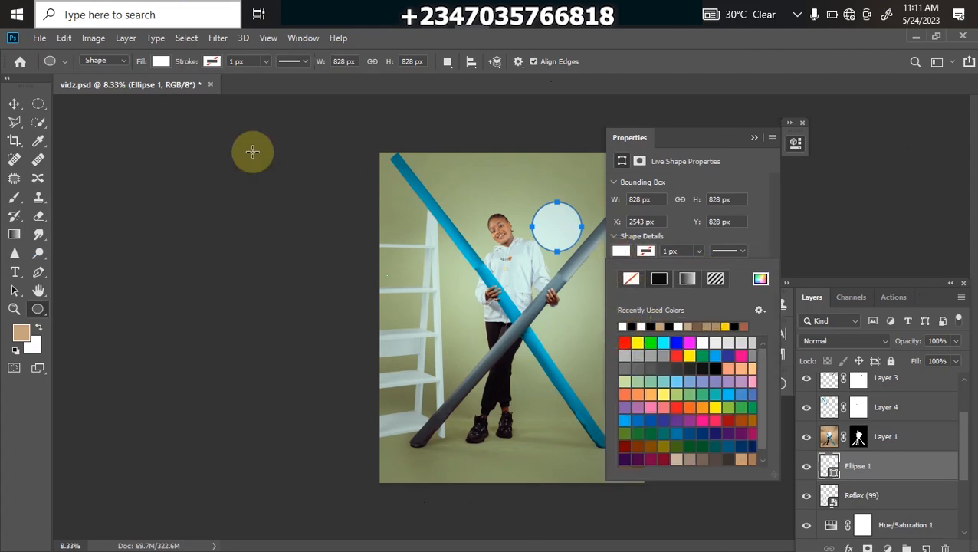
pyautogui.click(14, 105)
pyautogui.click(15, 104)
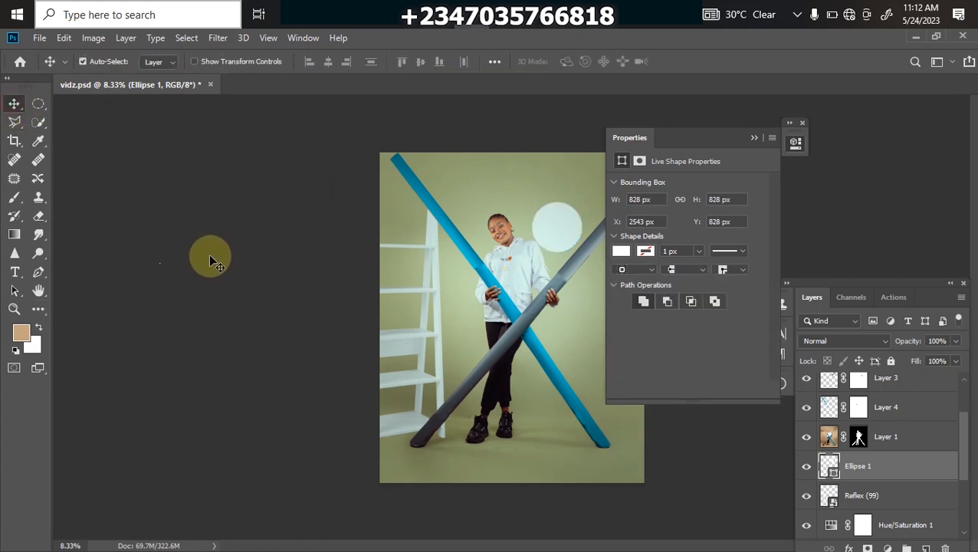
pyautogui.moveTo(559, 226); pyautogui.dragTo(575, 221)
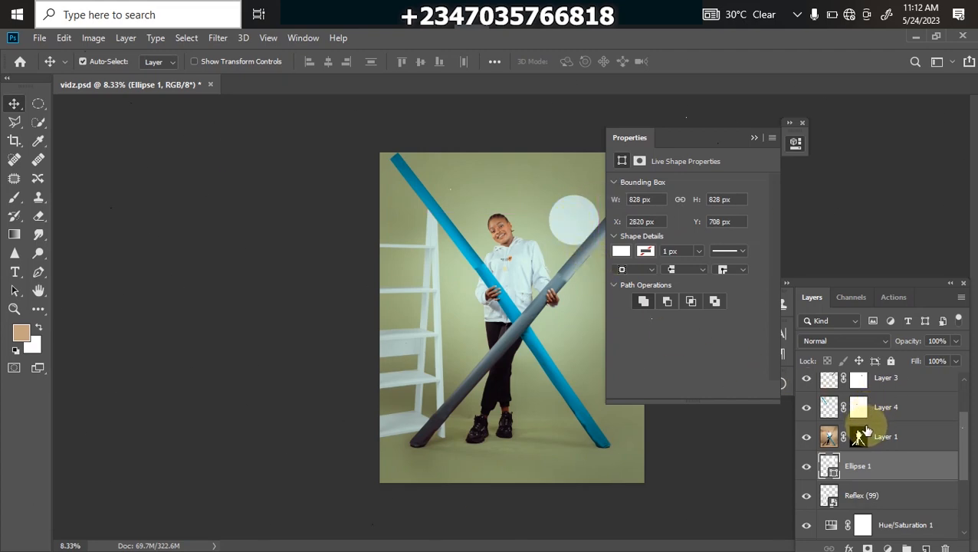
# Step: Duplicate the circle twice straight down to form a column of three, and merge the three ellipse layers
pyautogui.moveTo(580, 239); pyautogui.dragTo(580, 395)
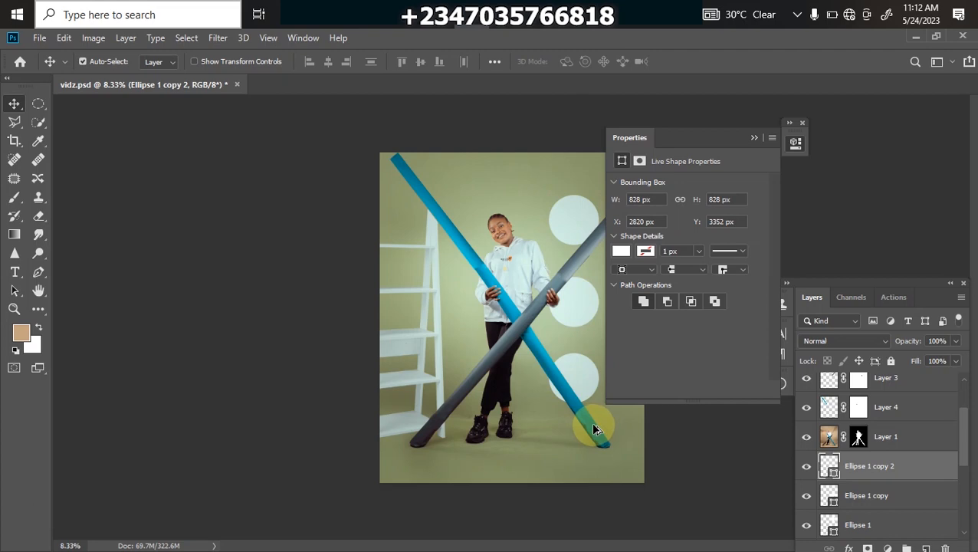
pyautogui.keyDown('shift'); pyautogui.click(869, 526); pyautogui.keyUp('shift')
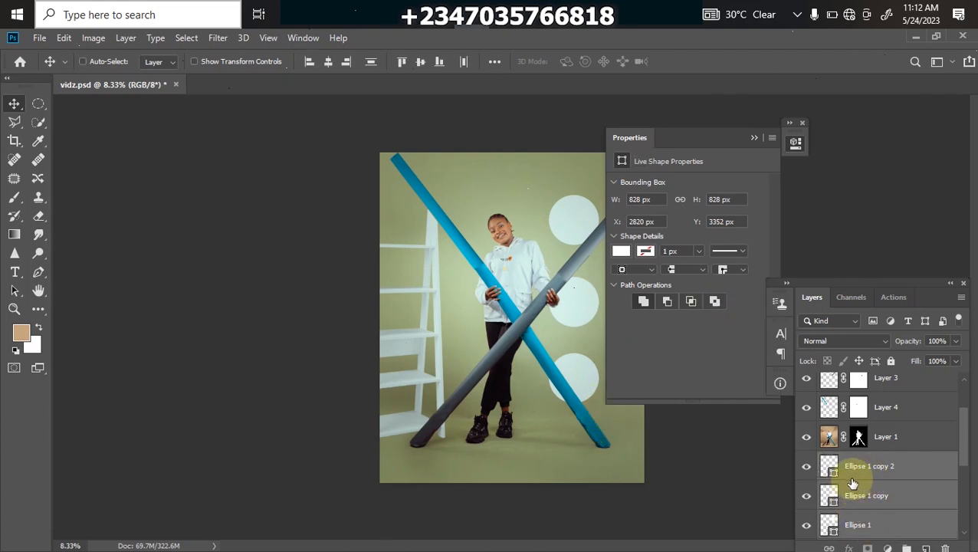
pyautogui.hotkey('ctrl', 'e')
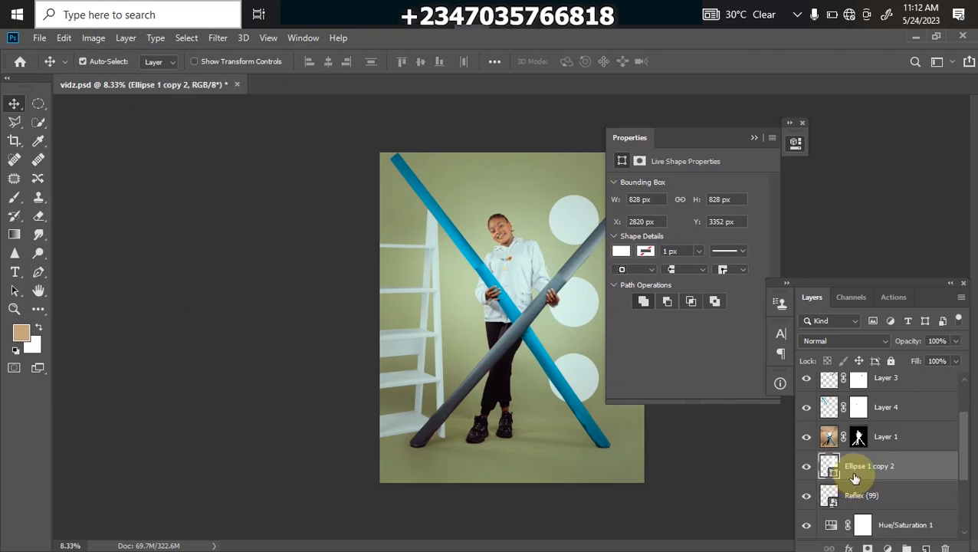
# Step: Try to duplicate the merged circle column and nudge the copy left to X 2688 px
pyautogui.hotkey('ctrl', 'j')
pyautogui.press('Left')
pyautogui.press('Left')
pyautogui.press('Left')
pyautogui.press('Left')
pyautogui.press('Left')
pyautogui.press('Left')
pyautogui.press('Left')
pyautogui.press('Left')
pyautogui.press('Left')
pyautogui.press('Left')
pyautogui.press('Left')
pyautogui.press('Left')
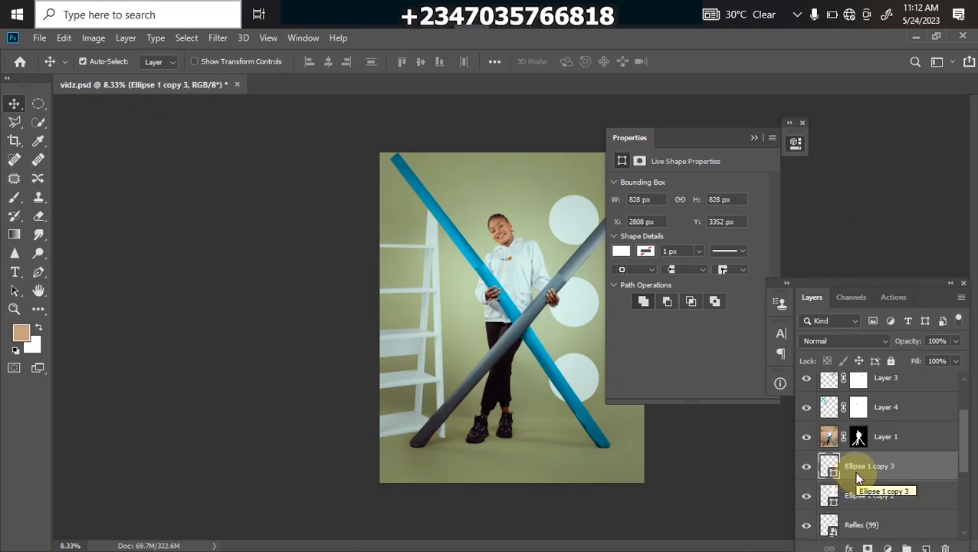
pyautogui.press('Left')
pyautogui.press('Left')
pyautogui.press('Left')
pyautogui.press('Left')
pyautogui.press('Left')
pyautogui.press('Left')
pyautogui.press('Left')
pyautogui.press('Left')
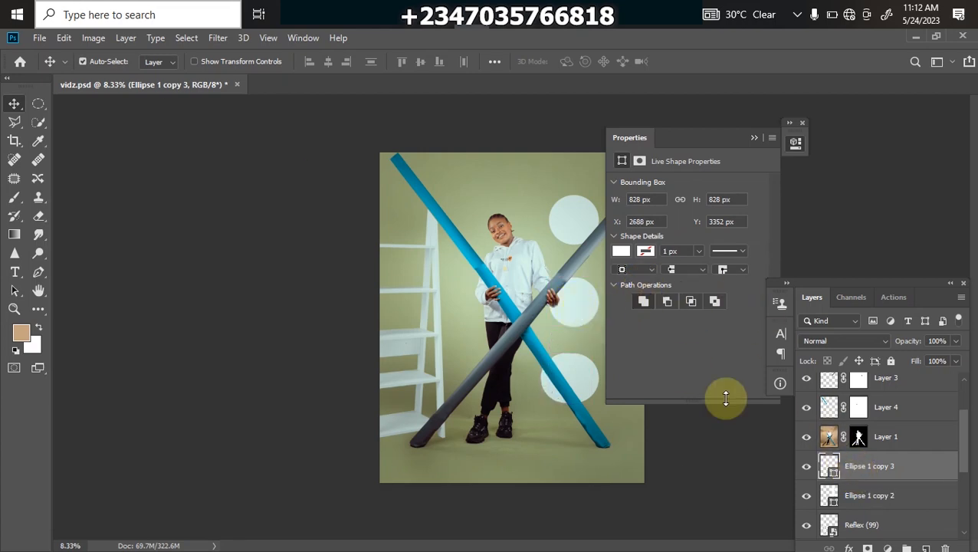
# Step: Delete the duplicated Ellipse 1 copy 3 layer
pyautogui.click(864, 466)
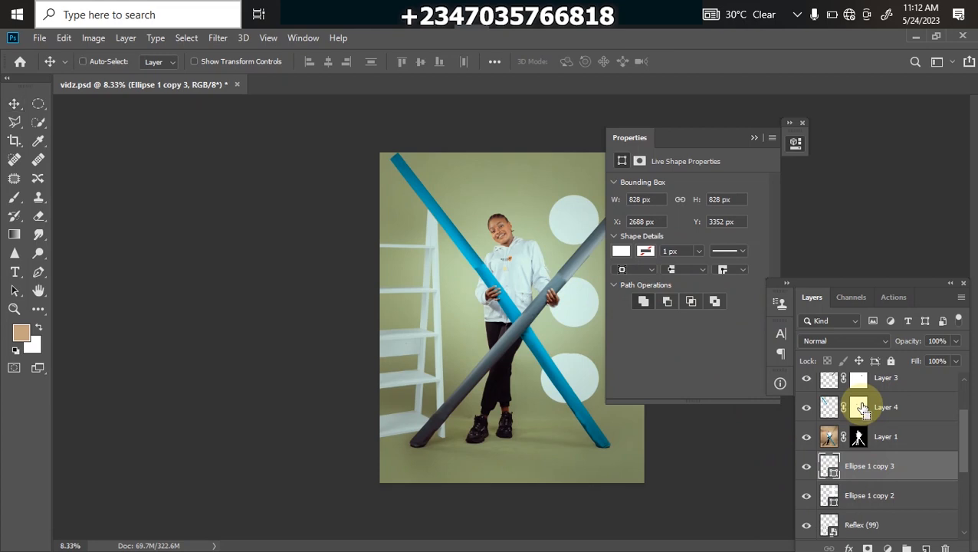
pyautogui.hotkey('ctrl', 't')
pyautogui.press('Return')
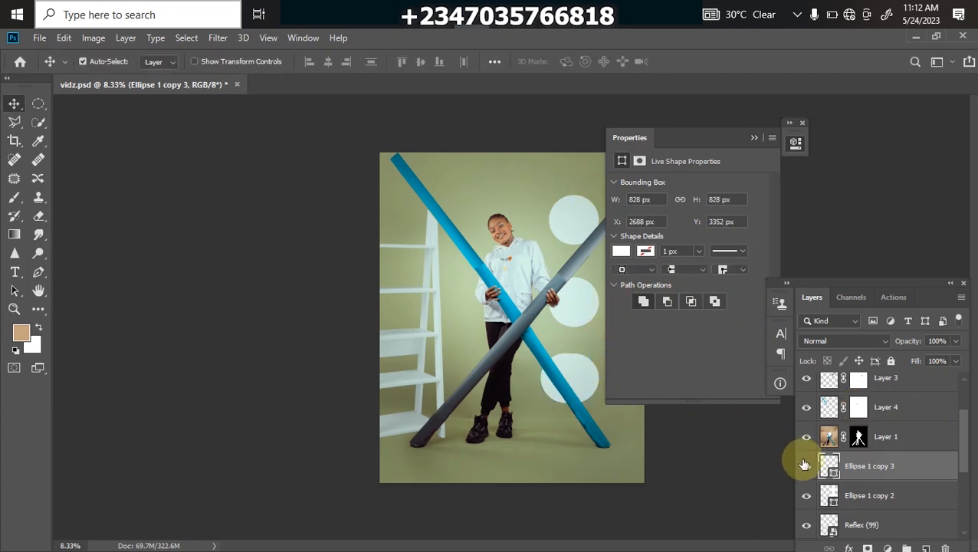
pyautogui.press('ctrl')
pyautogui.press('Delete')
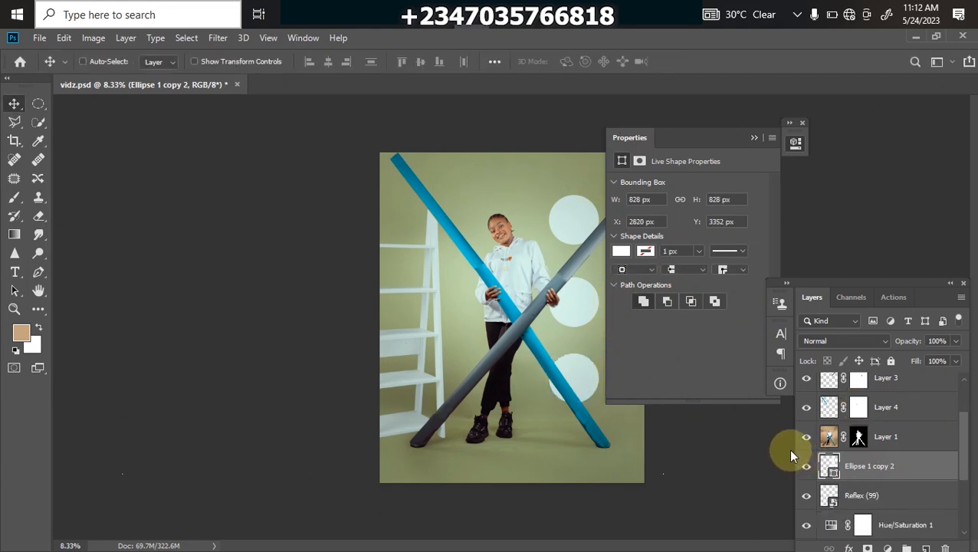
# Step: Rasterize the merged circle layer and place a duplicate column on the ladder side at about X 767 px
pyautogui.rightClick(878, 470)
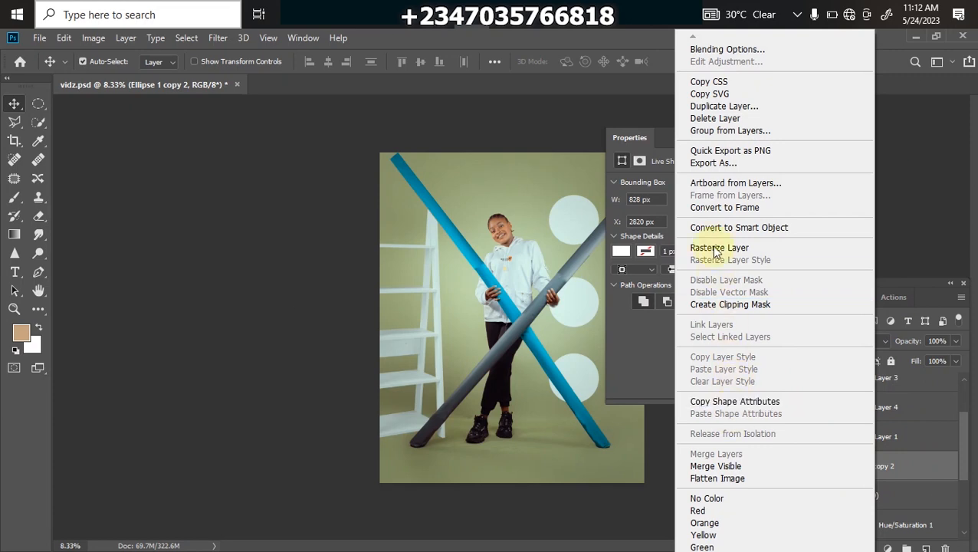
pyautogui.click(719, 248)
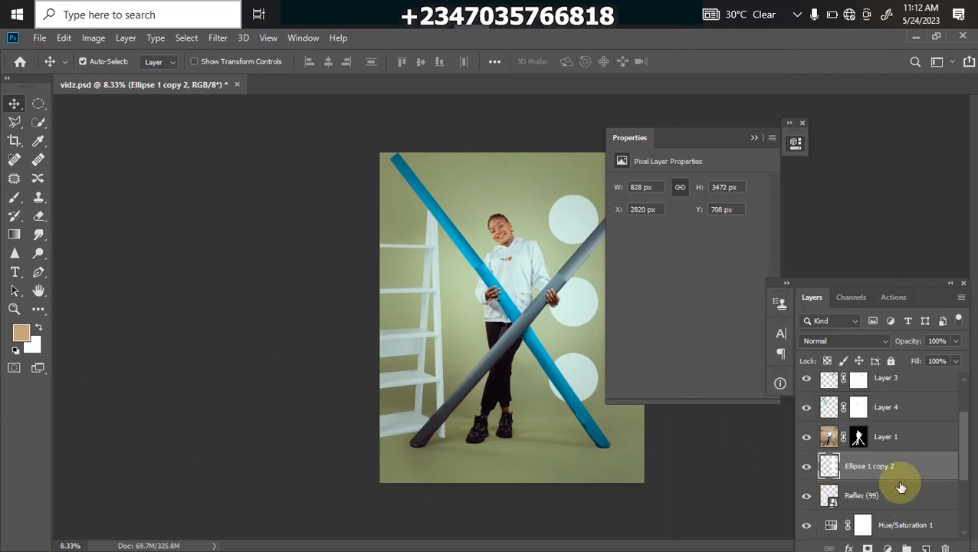
pyautogui.hotkey('ctrl', 'j')
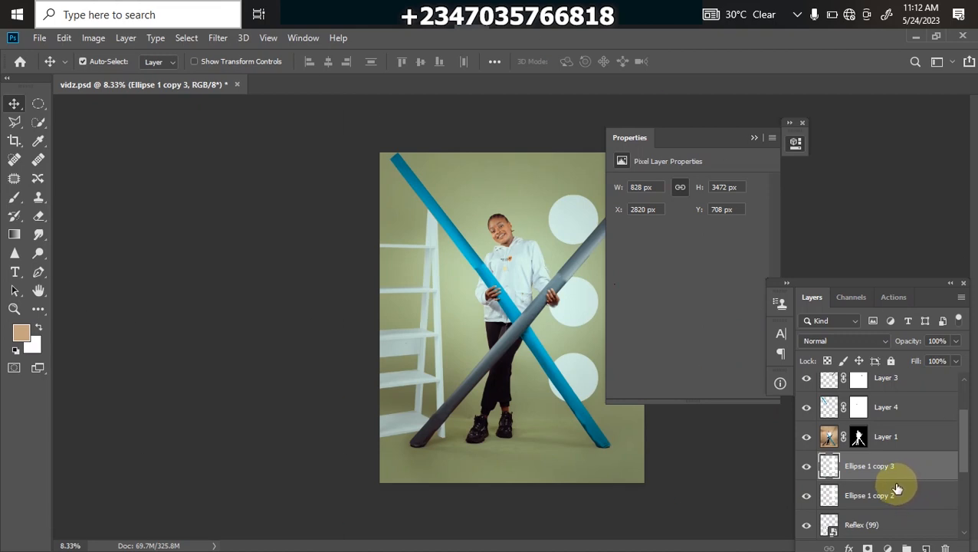
pyautogui.hotkey('ctrl', 't')
pyautogui.moveTo(590, 315); pyautogui.dragTo(462, 310)
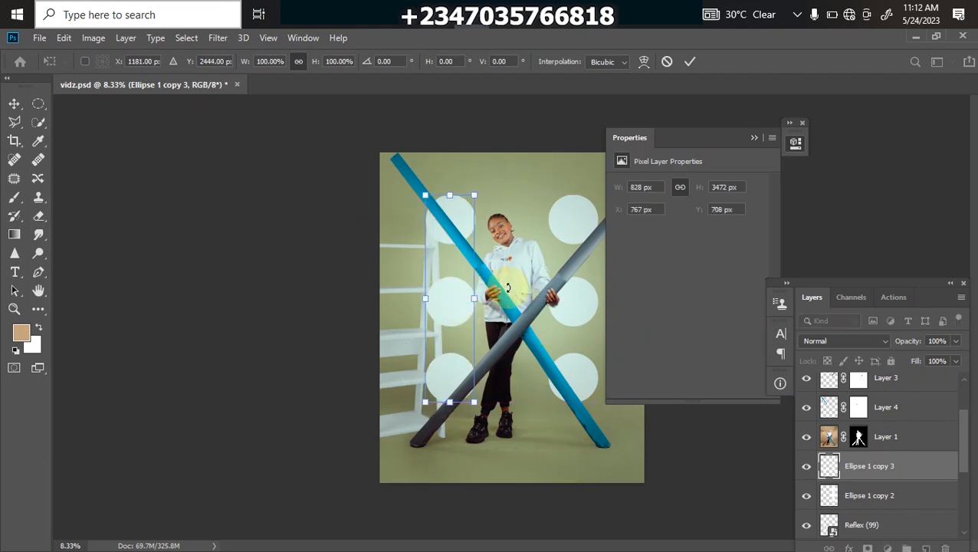
pyautogui.press('Return')
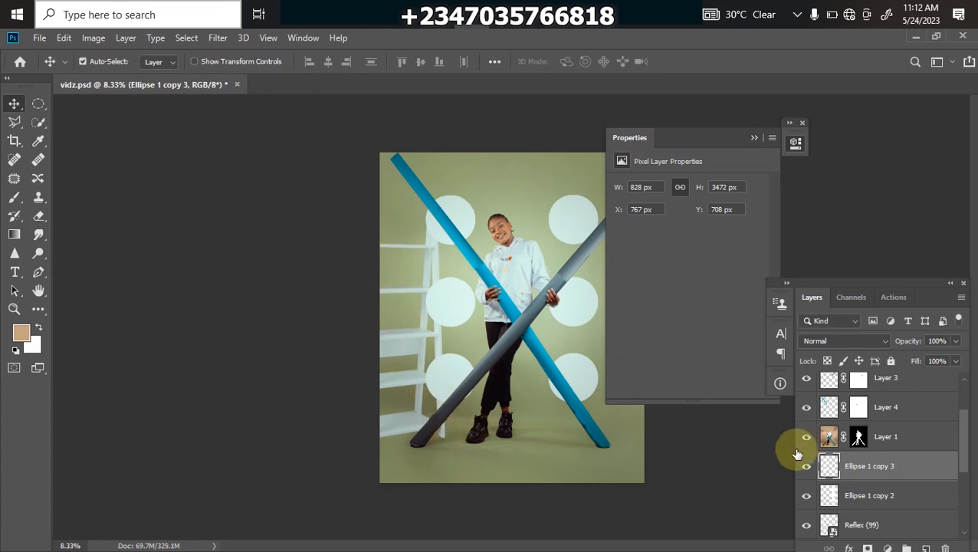
# Step: Move both circle column layers together below the Reflex (99) ladder layer
pyautogui.keyDown('shift'); pyautogui.click(872, 496); pyautogui.keyUp('shift')
pyautogui.moveTo(883, 498); pyautogui.dragTo(854, 455)
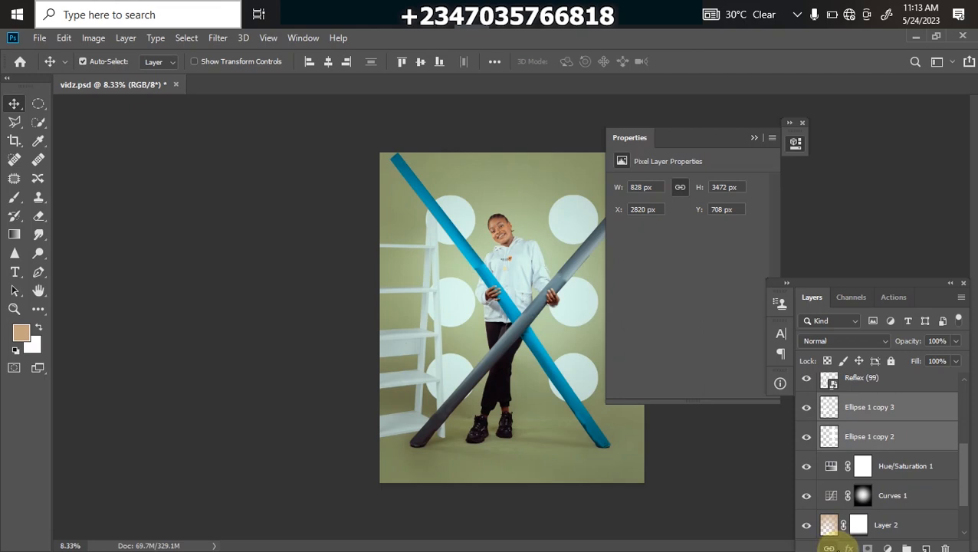
# Step: Examine the placement of the circles behind the subject and ladder at different zoom levels
pyautogui.hotkey('ctrl', '-')
pyautogui.hotkey('ctrl', '-')
pyautogui.hotkey('ctrl', '+')
pyautogui.hotkey('ctrl', '+')
pyautogui.hotkey('ctrl', '-')
pyautogui.hotkey('ctrl', '-')
pyautogui.hotkey('ctrl', '+')
pyautogui.hotkey('ctrl', '+')
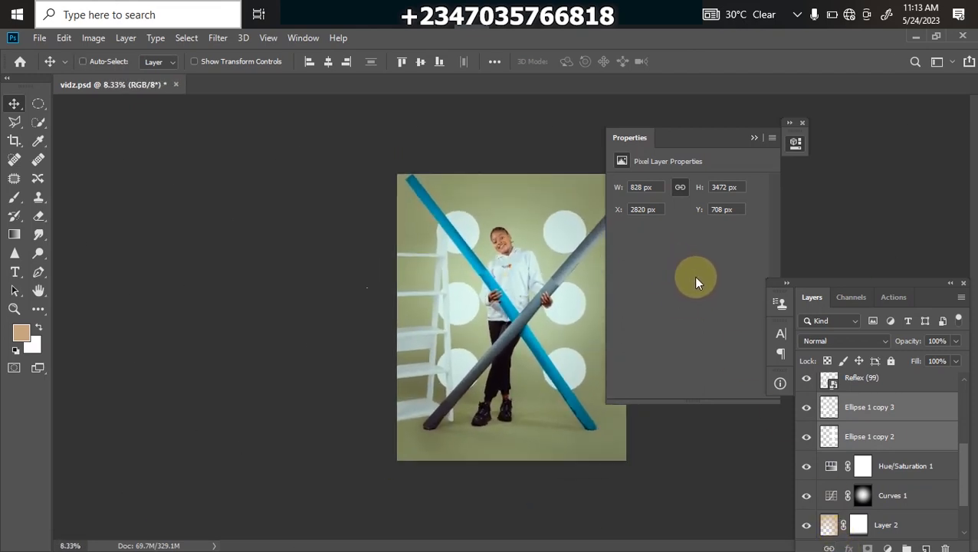
# Step: Scale both circle columns together to about 91.59% and center them horizontally, with their upper edge at Y 668 px
pyautogui.hotkey('ctrl', '-')
pyautogui.hotkey('ctrl', '-')
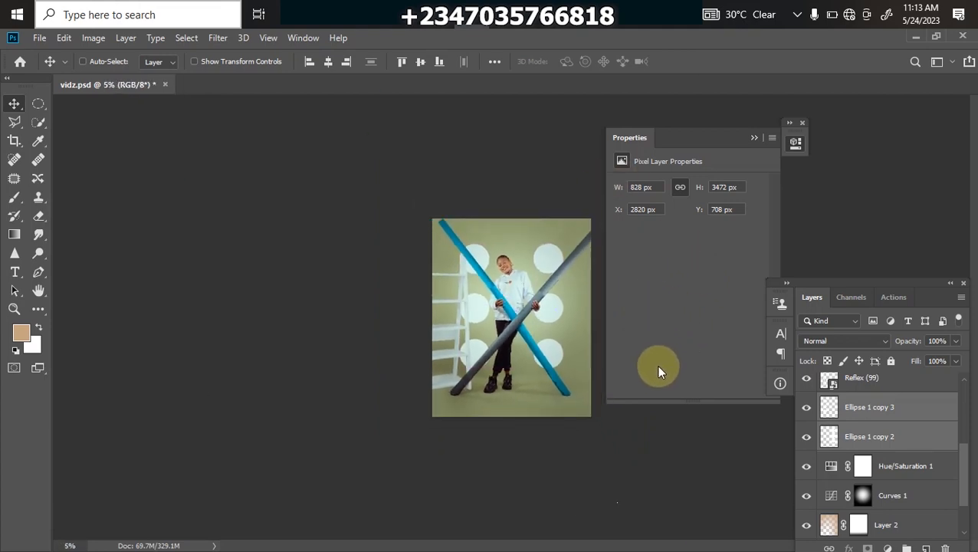
pyautogui.hotkey('ctrl', '+')
pyautogui.hotkey('ctrl', '-')
pyautogui.hotkey('ctrl', 't')
pyautogui.moveTo(511, 373); pyautogui.dragTo(512, 357)
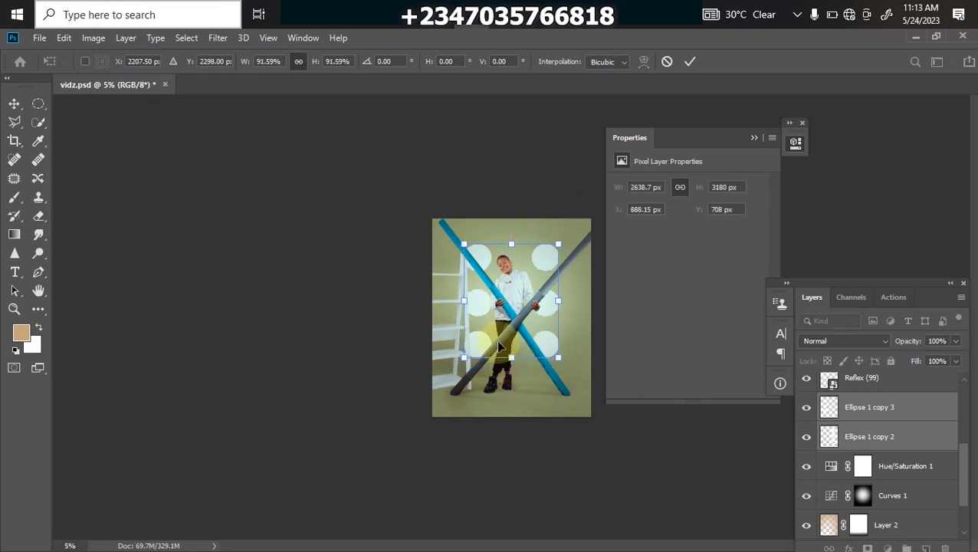
pyautogui.press('Return')
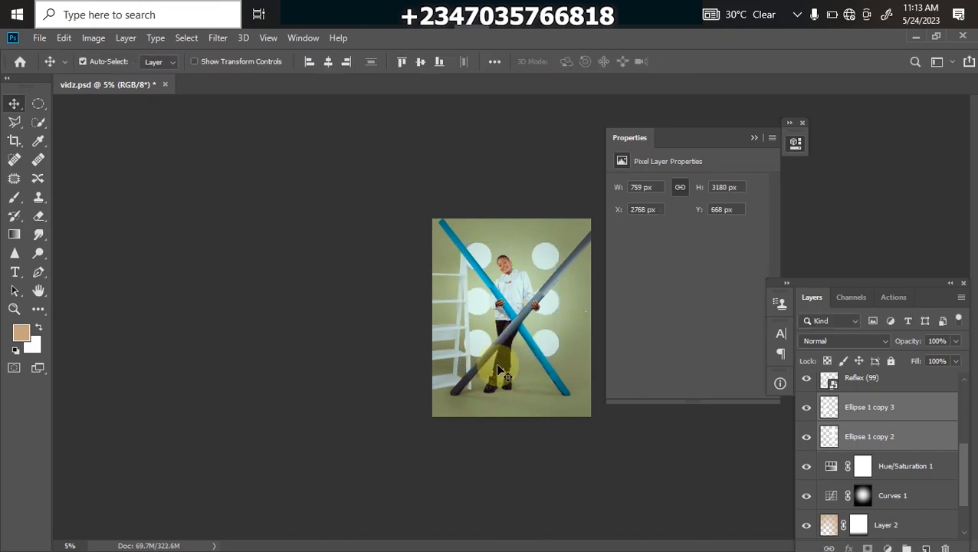
# Step: Examine the resized circles against the subject, paper rolls and ladder, both close up and in full view
pyautogui.hotkey('ctrl', '+')
pyautogui.hotkey('ctrl', '+')
pyautogui.hotkey('ctrl', '+')
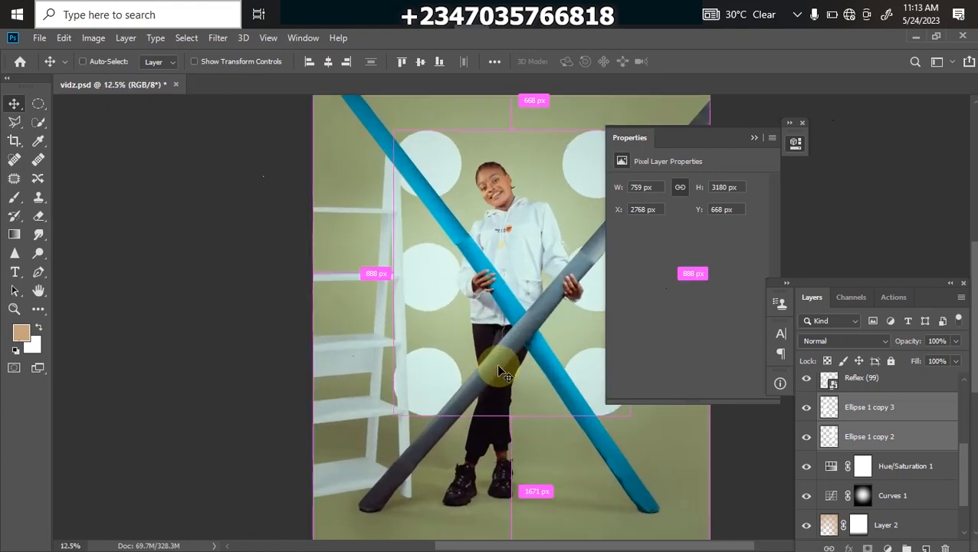
pyautogui.hotkey('ctrl', '-')
pyautogui.hotkey('ctrl', '-')
pyautogui.hotkey('ctrl', '-')
pyautogui.hotkey('ctrl', '+')
pyautogui.hotkey('ctrl', '+')
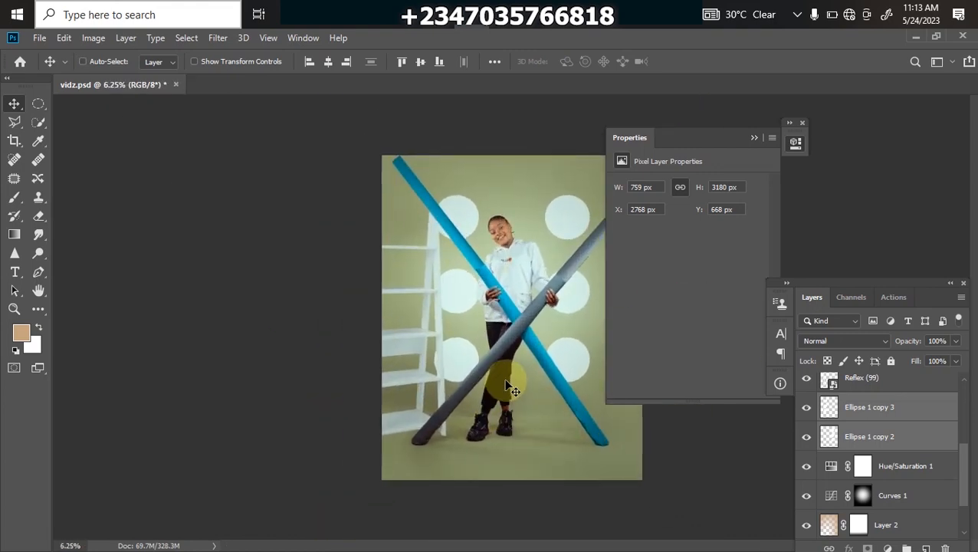
pyautogui.hotkey('ctrl', '-')
pyautogui.hotkey('ctrl', '+')
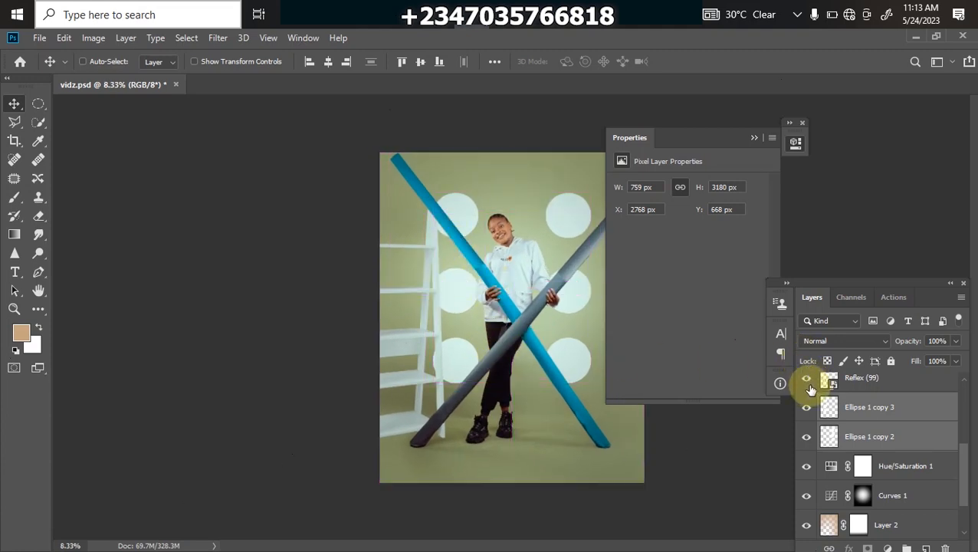
pyautogui.hotkey('ctrl', '-')
pyautogui.hotkey('ctrl', '+')
# Step: Hide the Color Lookup 1 layer and examine the portrait without its color grade
pyautogui.moveTo(963, 469); pyautogui.dragTo(952, 381)
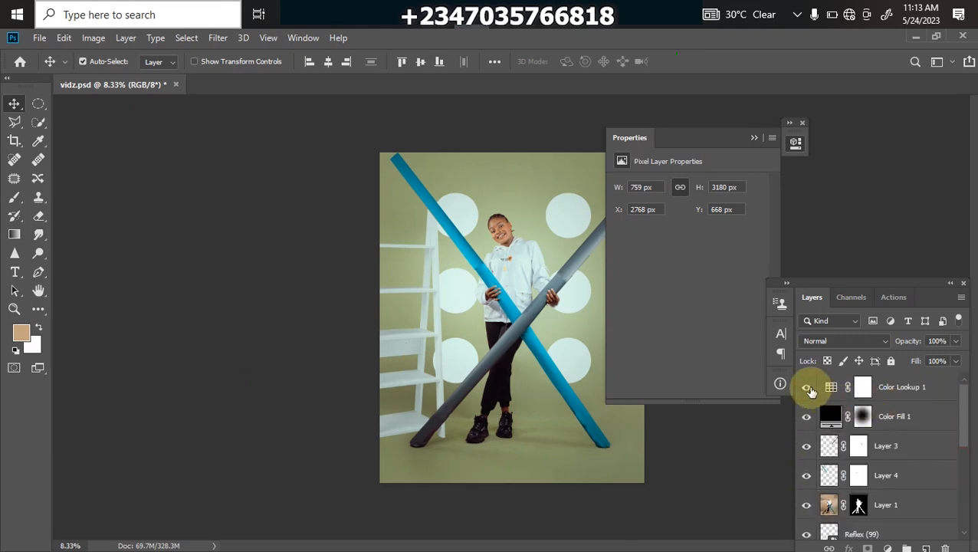
pyautogui.hotkey('ctrl', '-')
pyautogui.hotkey('ctrl', '+')
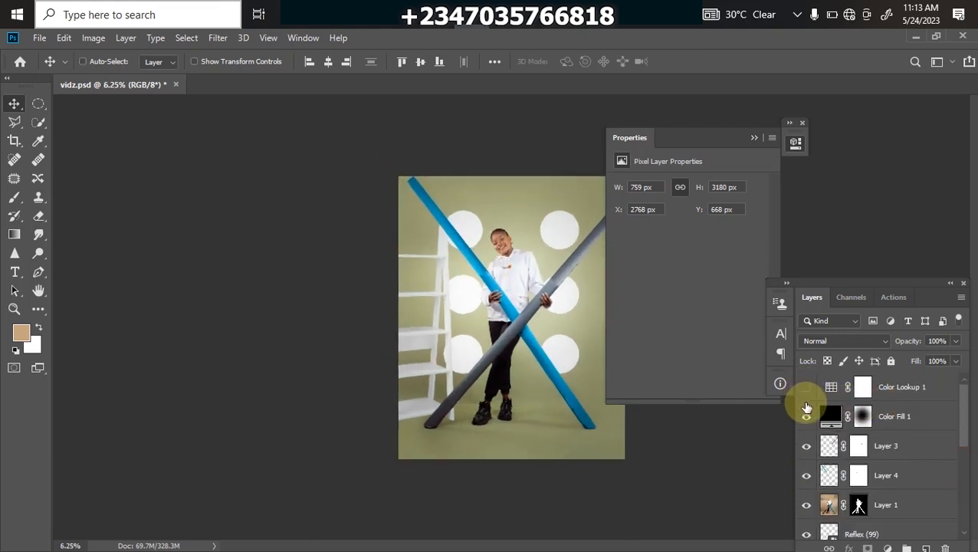
pyautogui.hotkey('ctrl', '-')
pyautogui.hotkey('ctrl', '-')
pyautogui.hotkey('ctrl', '+')
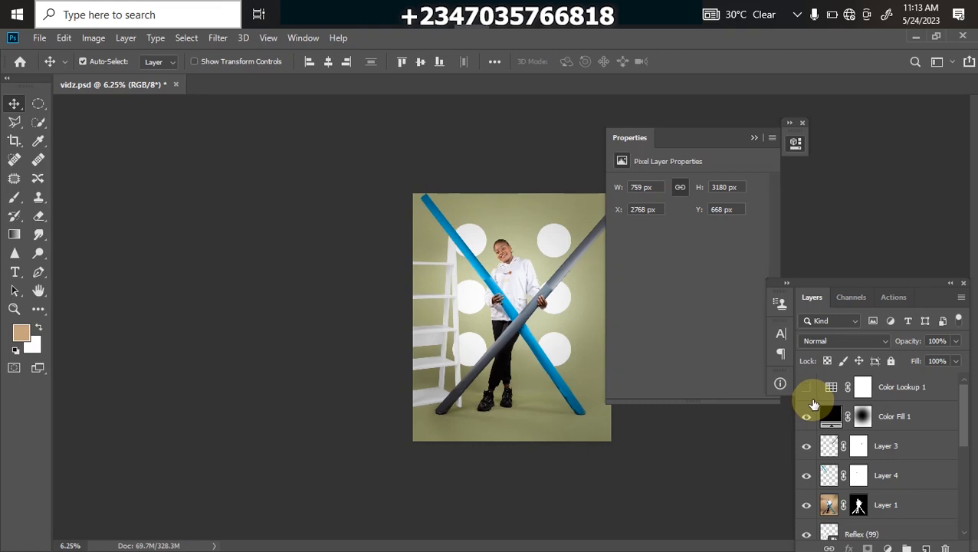